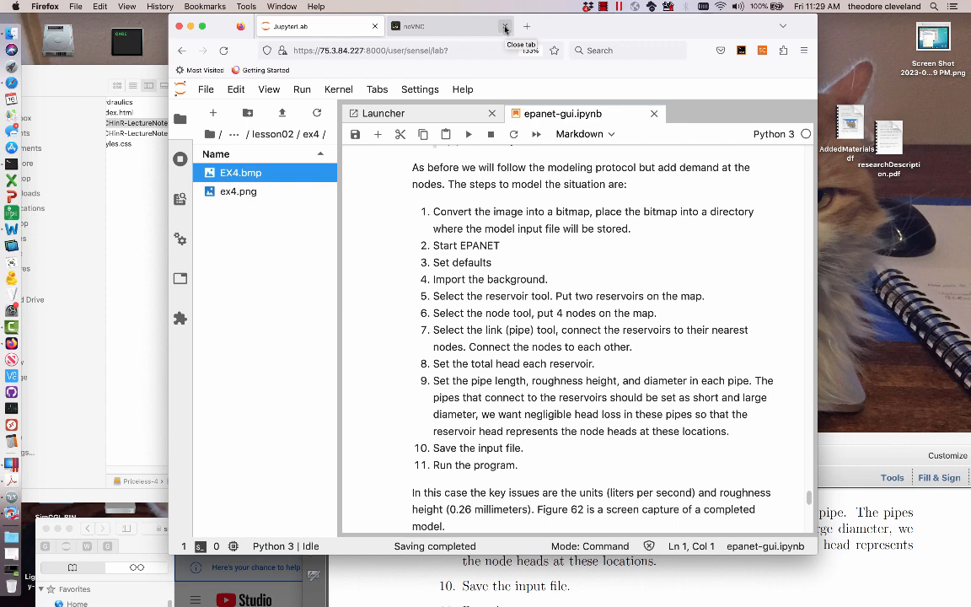
# Connect to the FreeSWMM remote desktop through noVNC from the Accessing FreeSWMM page's User link, entering the connection password.
pyautogui.click(472, 27)
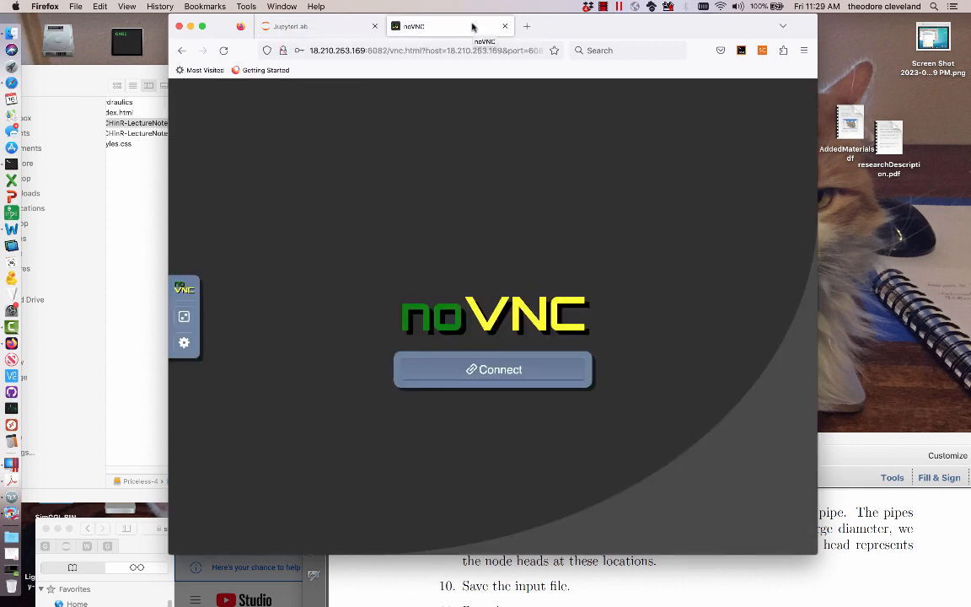
pyautogui.click(181, 51)
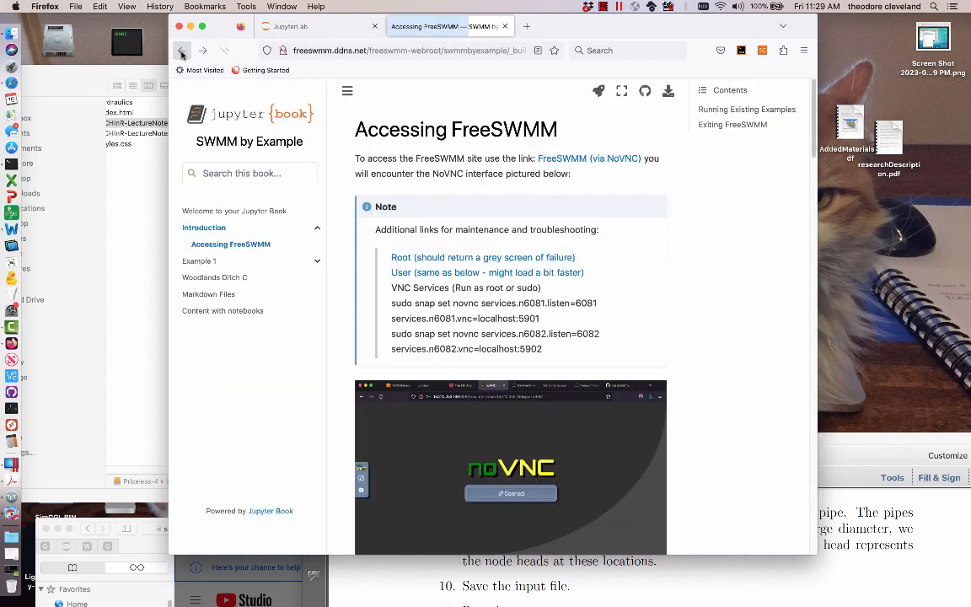
pyautogui.click(485, 272)
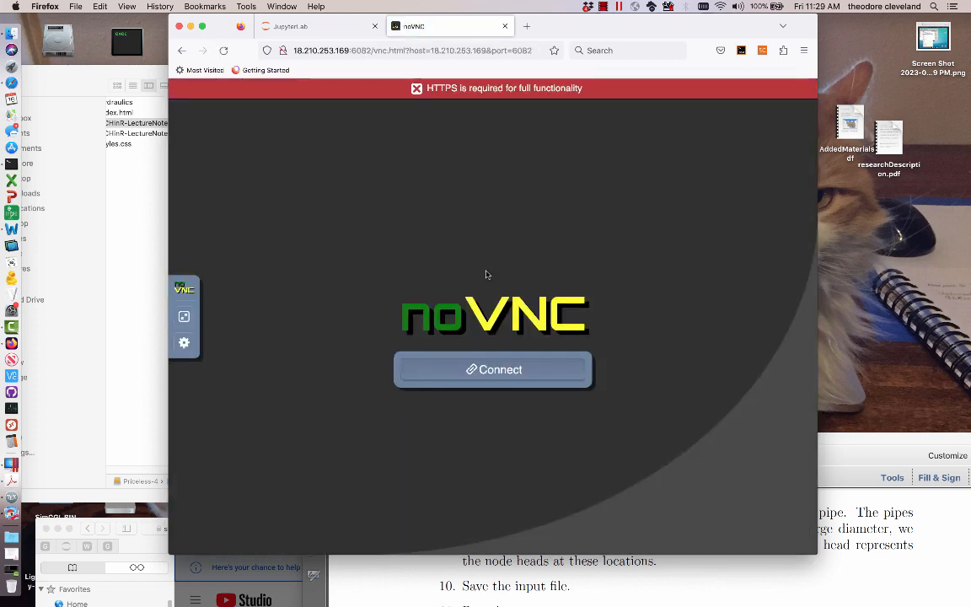
pyautogui.click(468, 371)
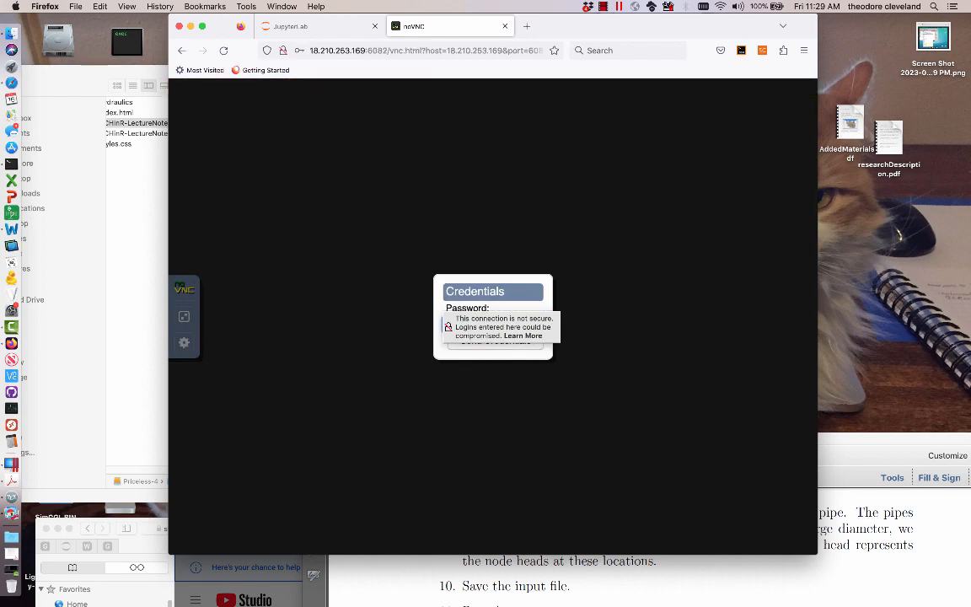
pyautogui.press('super+v')
pyautogui.press('Return')
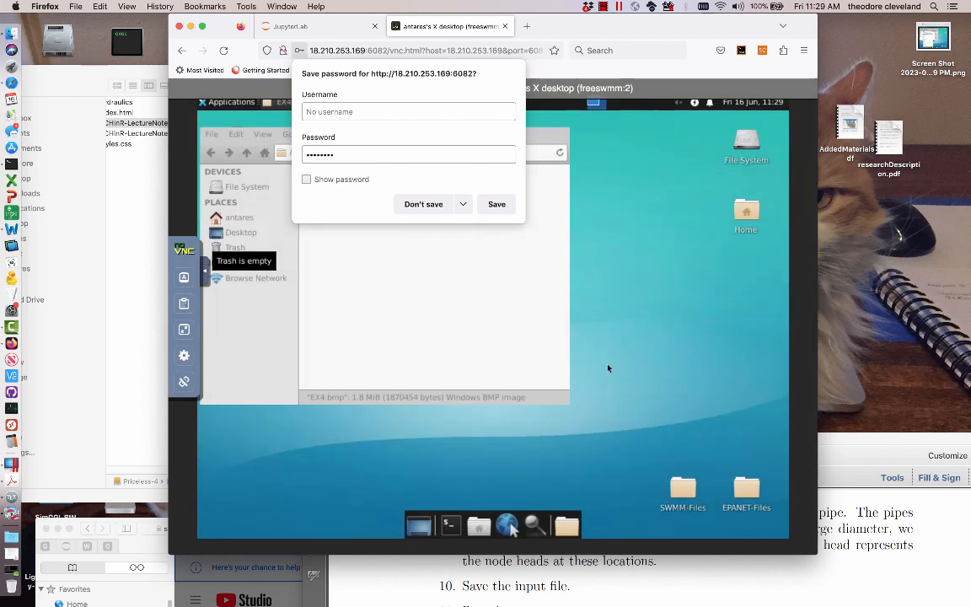
pyautogui.click(665, 340)
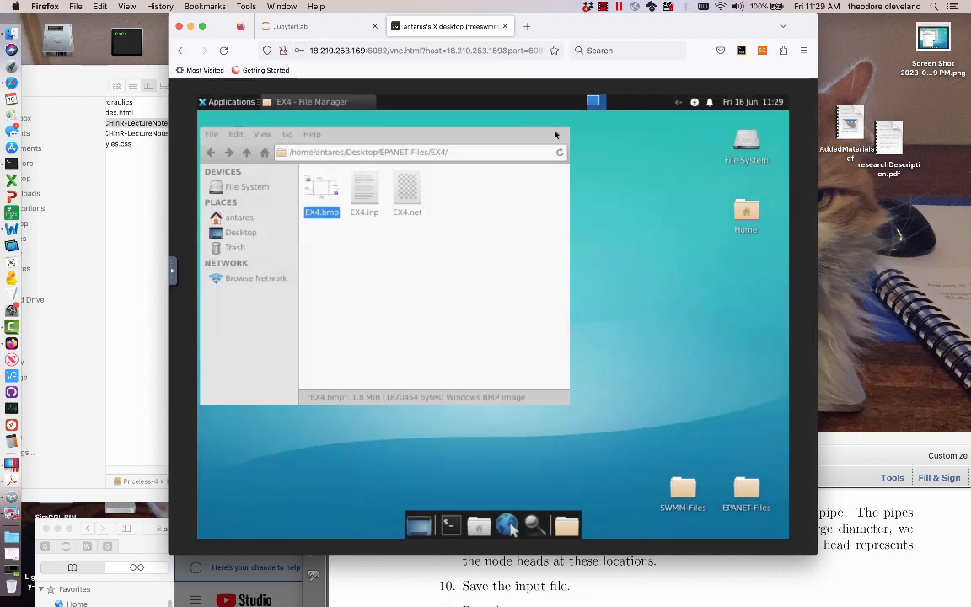
# Move the EX4 file manager window aside on the remote desktop and launch EPANET 2.2.
pyautogui.moveTo(529, 135); pyautogui.dragTo(724, 137)
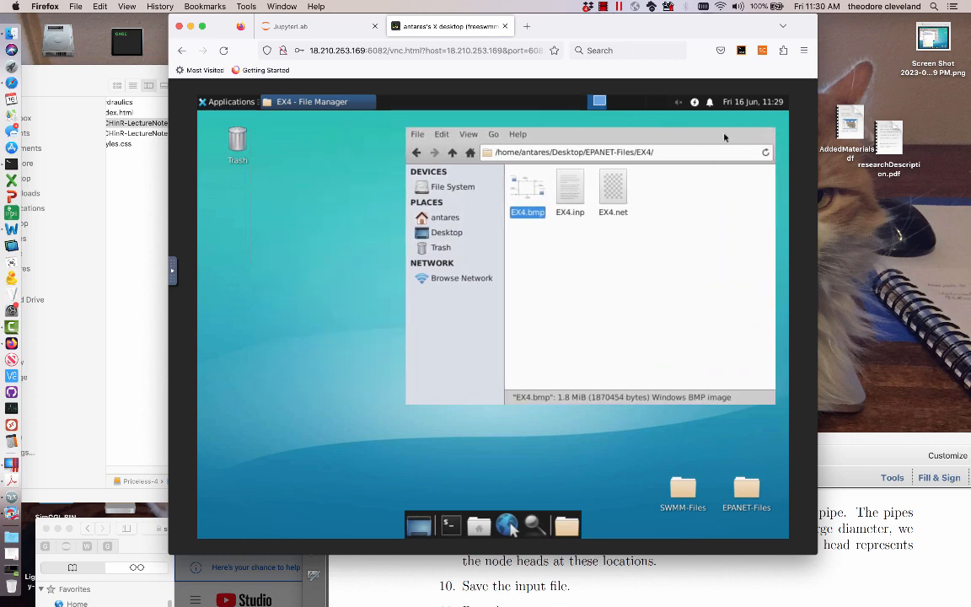
pyautogui.click(231, 102)
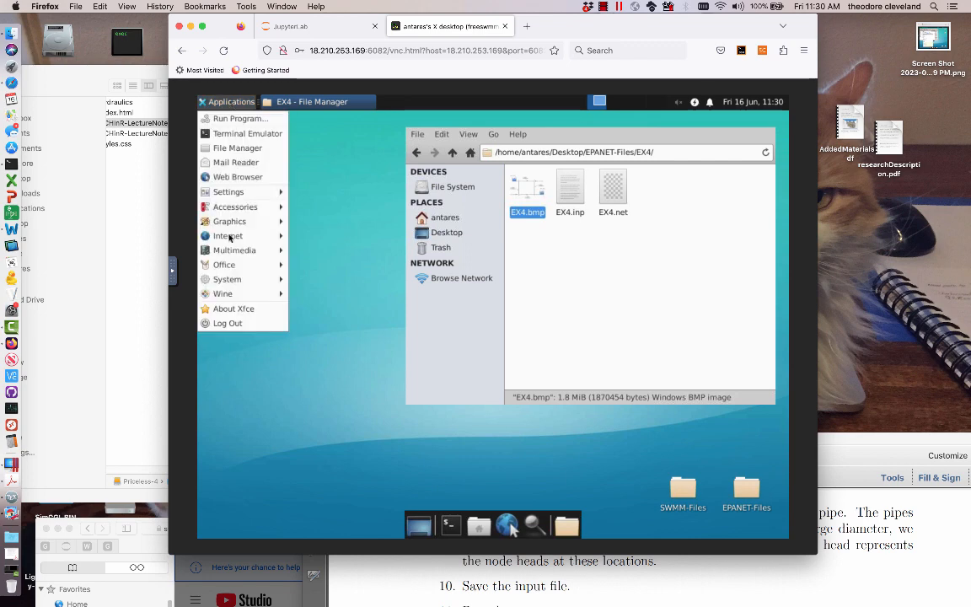
pyautogui.moveTo(253, 294)
pyautogui.moveTo(333, 297)
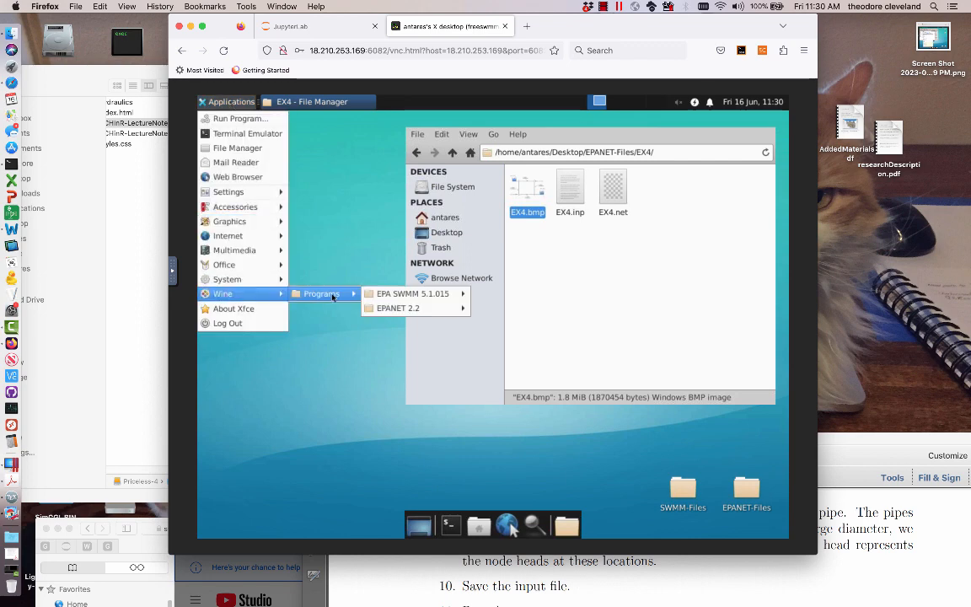
pyautogui.moveTo(405, 309)
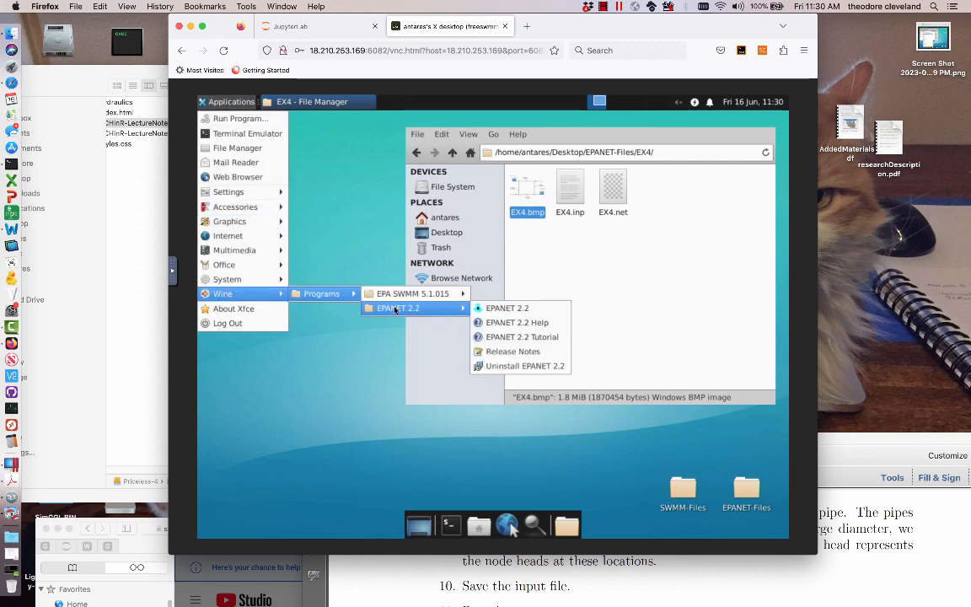
pyautogui.click(509, 308)
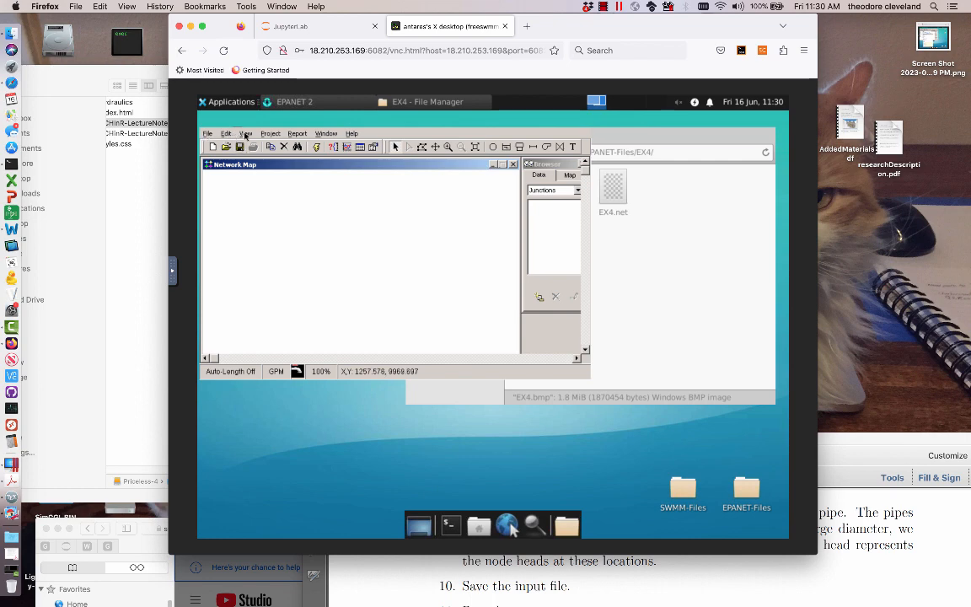
# Switch to junk.pdf in Acrobat and review the example's modeling steps on pages 14 and 15.
pyautogui.click(244, 135)
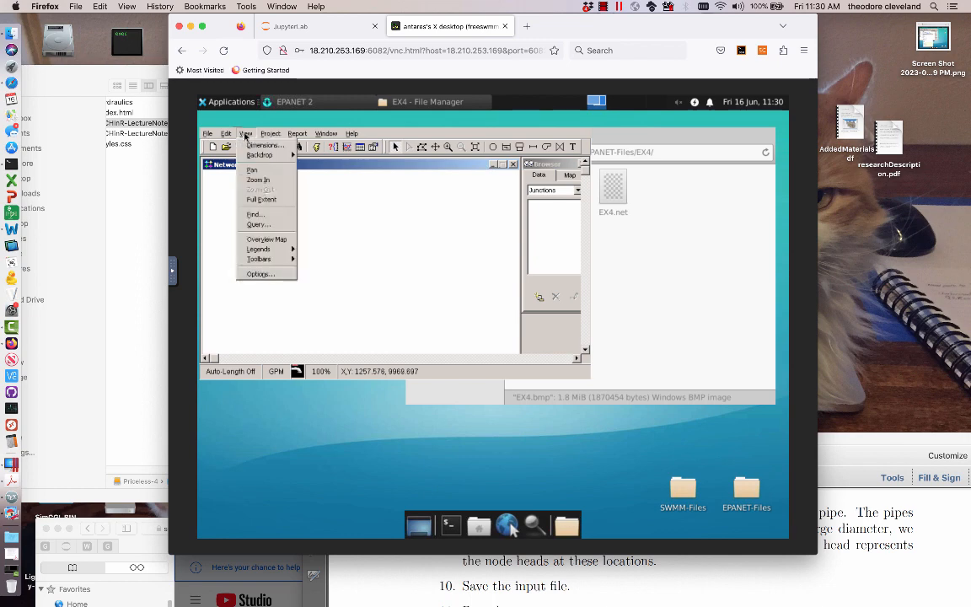
pyautogui.click(833, 538)
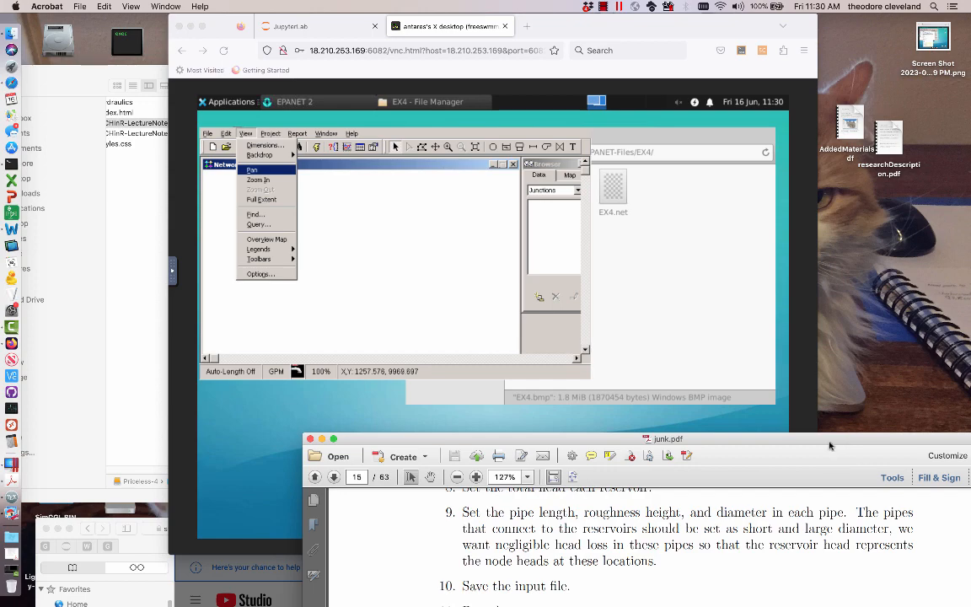
pyautogui.moveTo(831, 444); pyautogui.dragTo(826, 120)
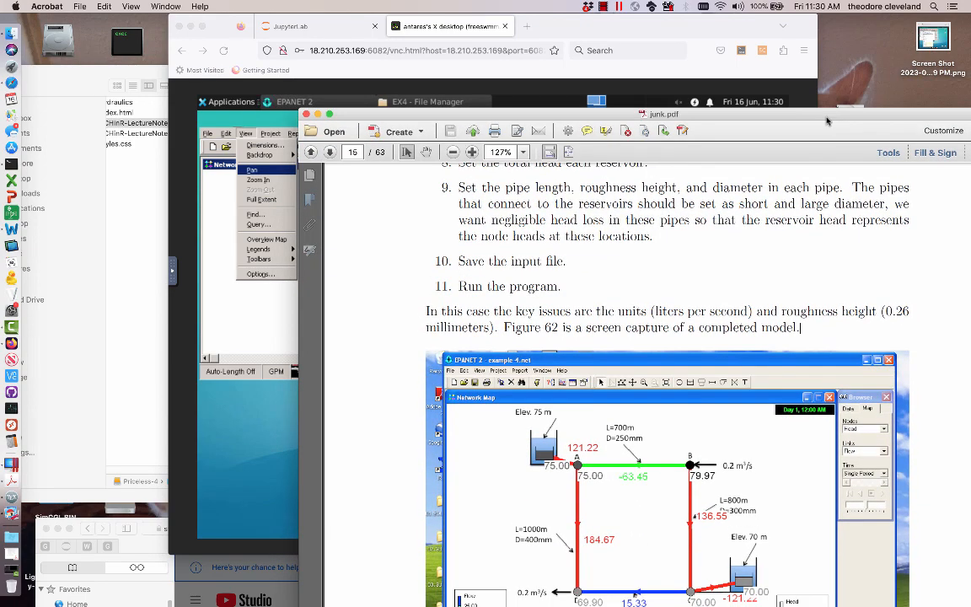
pyautogui.scroll(5, 771, 271)
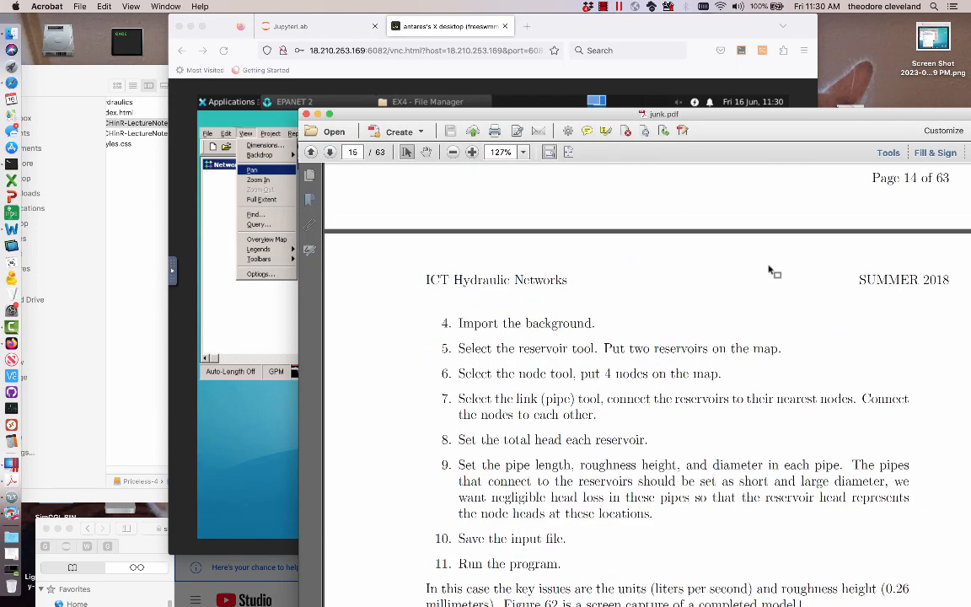
pyautogui.scroll(3, 771, 271)
pyautogui.scroll(1, 772, 272)
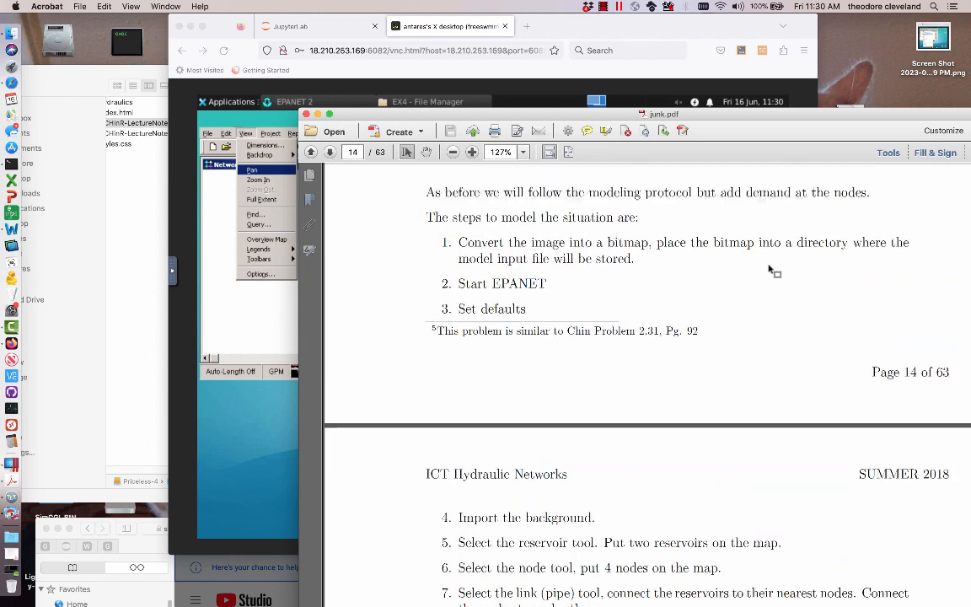
pyautogui.scroll(-3, 771, 272)
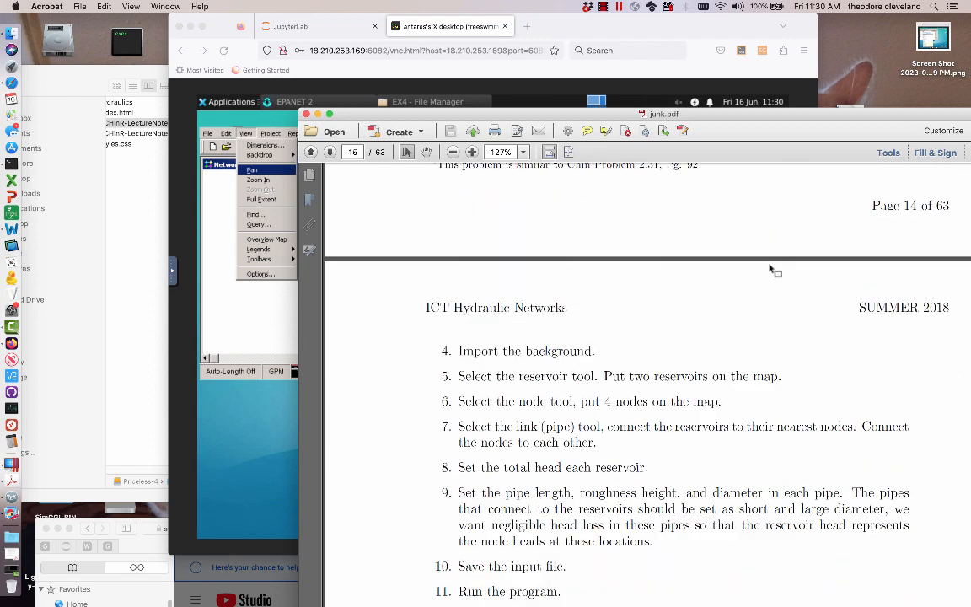
# Return to EPANET in Firefox and set the default flow units to LPS in the project's hydraulics defaults.
pyautogui.click(254, 331)
pyautogui.click(274, 135)
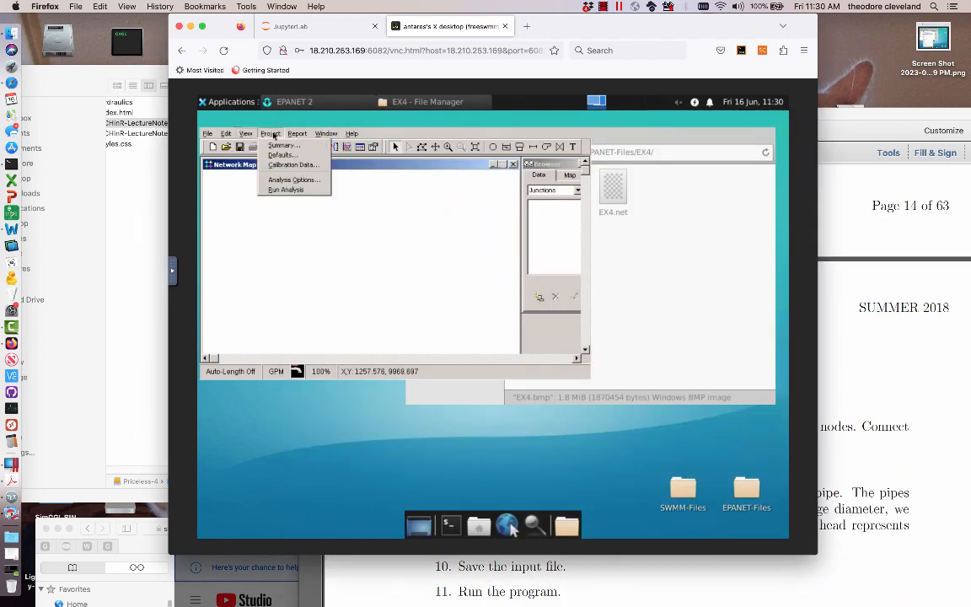
pyautogui.click(273, 134)
pyautogui.click(271, 134)
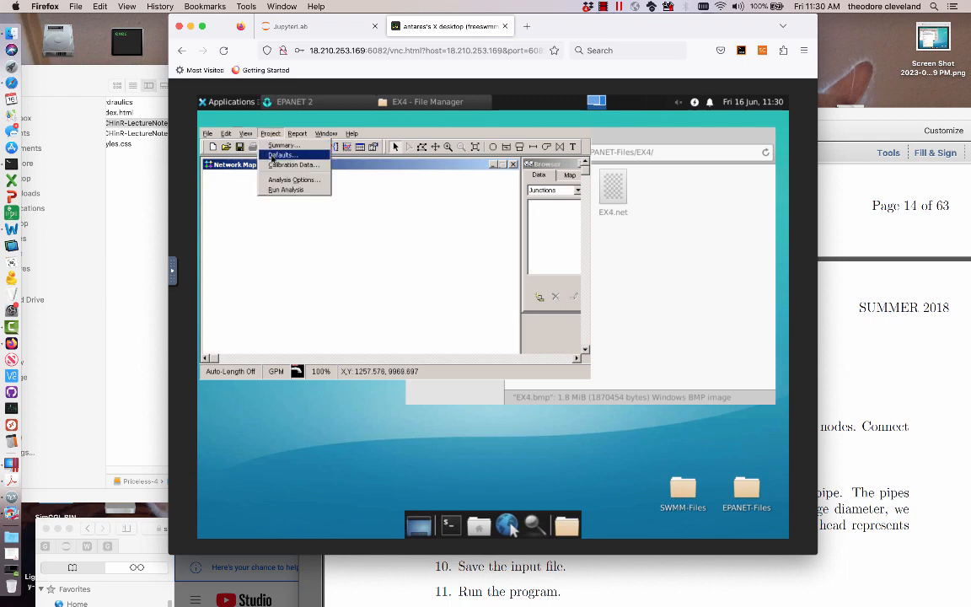
pyautogui.click(278, 155)
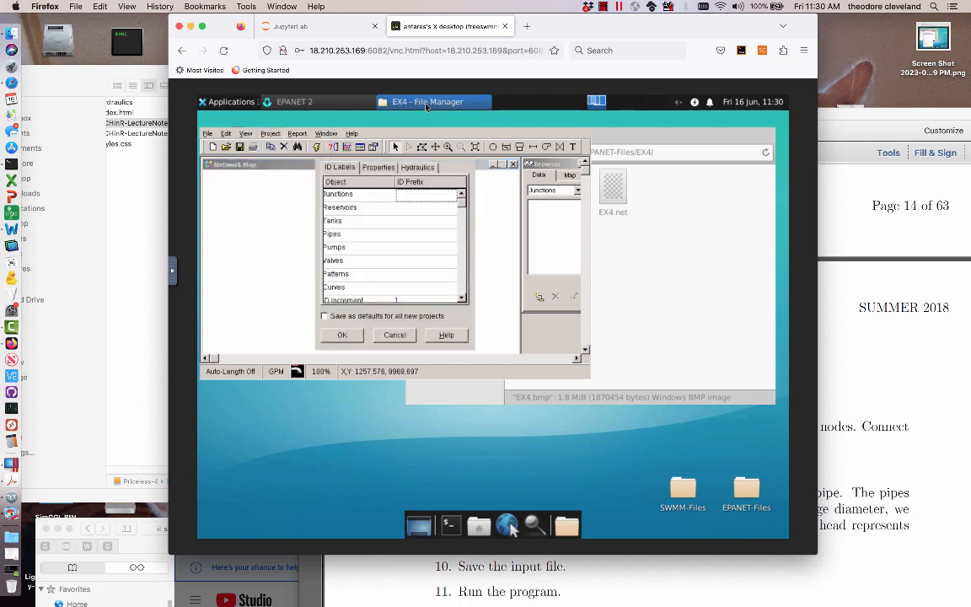
pyautogui.click(417, 169)
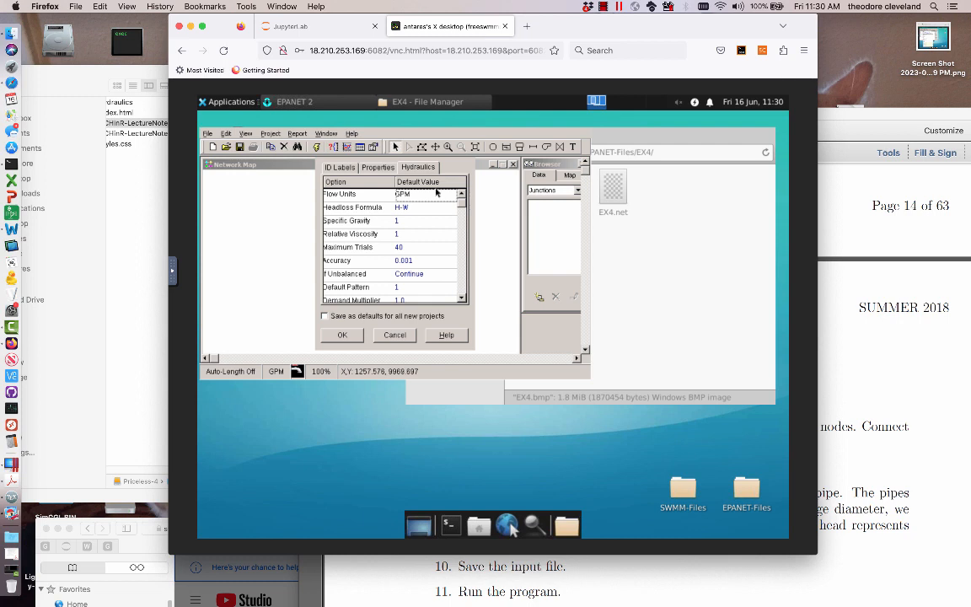
pyautogui.click(451, 196)
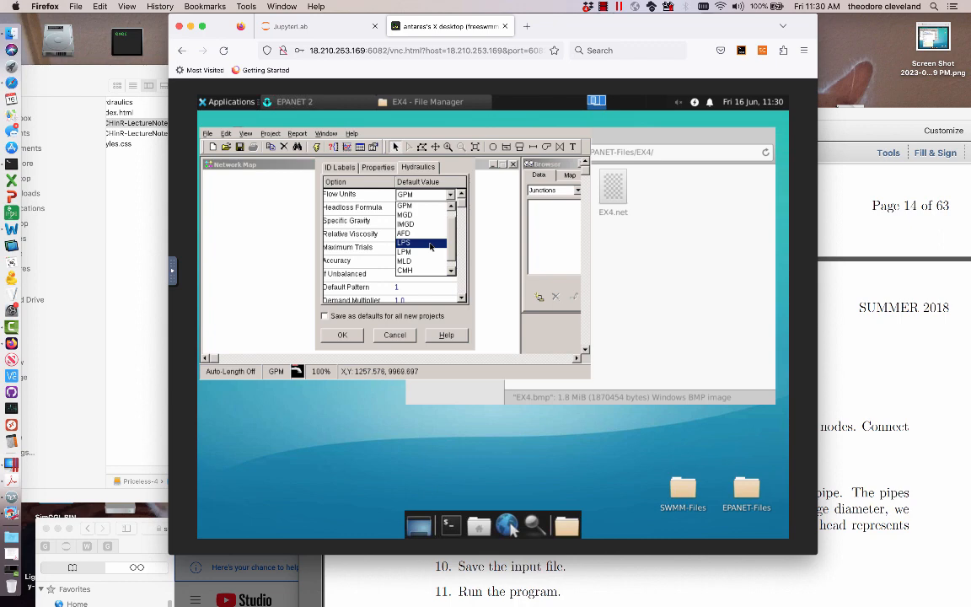
pyautogui.click(431, 245)
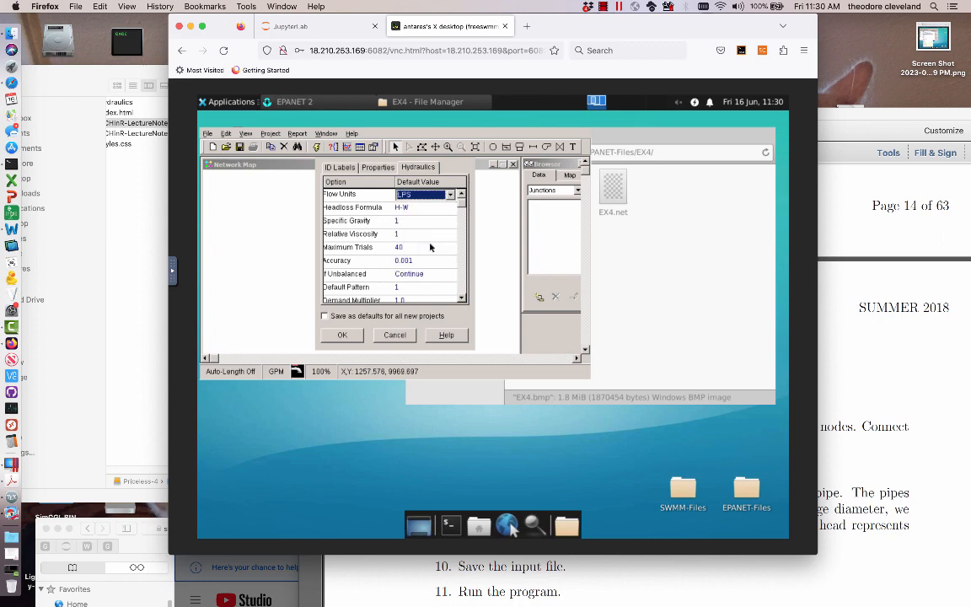
# Check the completed-model figure in junk.pdf and review the available flow units, keeping LPS selected.
pyautogui.click(873, 354)
pyautogui.scroll(-10, 873, 354)
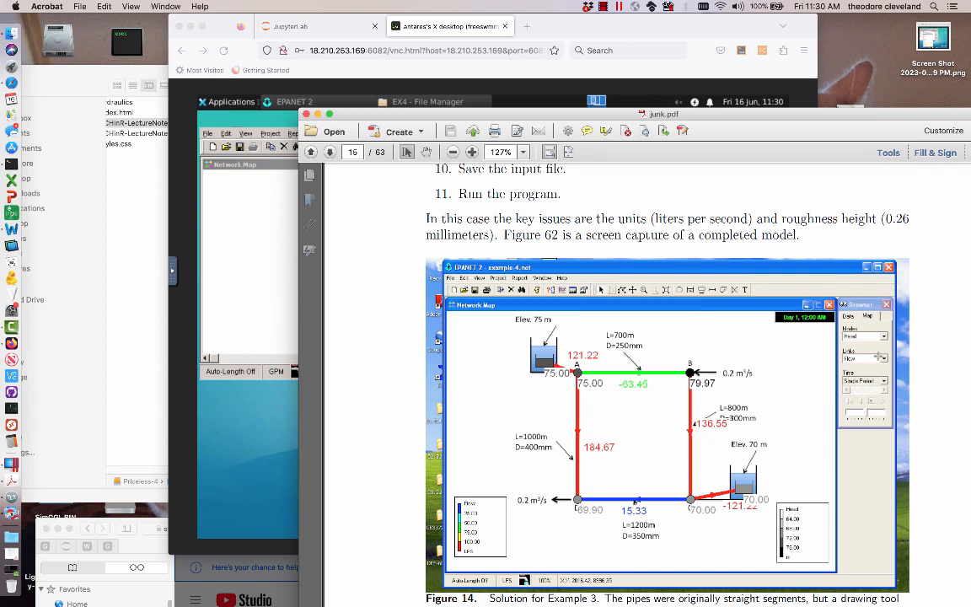
pyautogui.click(279, 281)
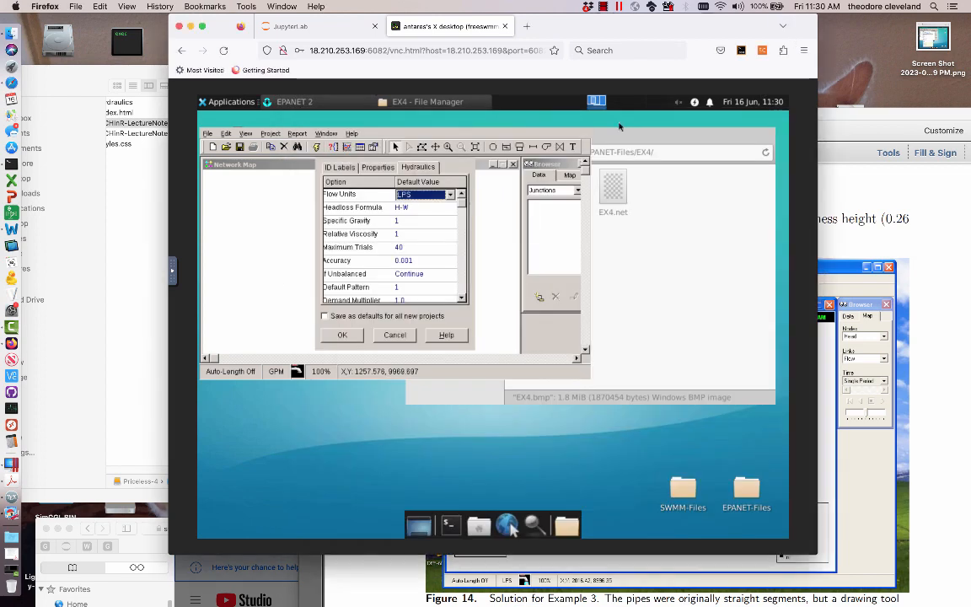
pyautogui.click(450, 196)
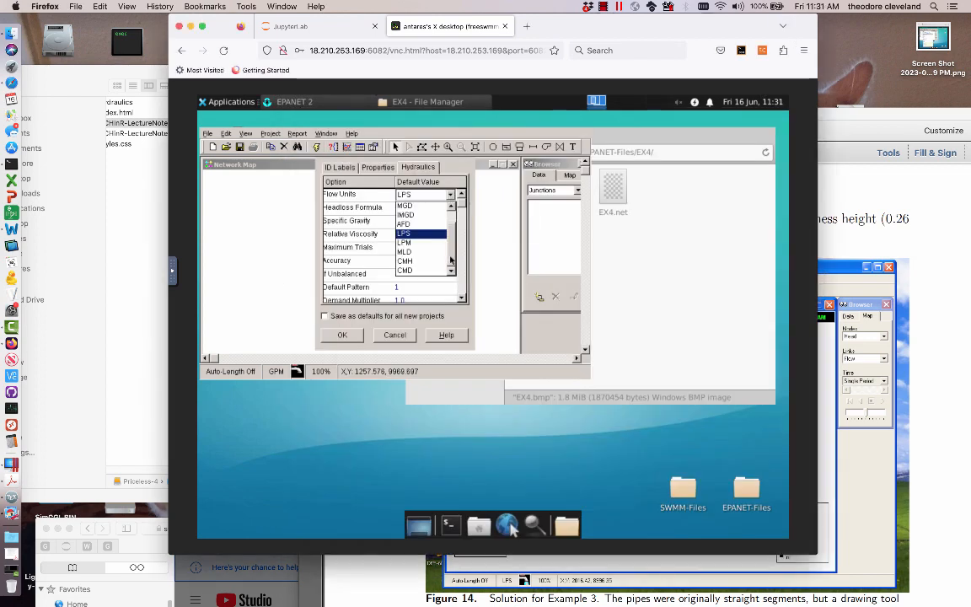
pyautogui.moveTo(451, 261)
pyautogui.mouseDown()
pyautogui.moveTo(454, 223)
pyautogui.moveTo(452, 275)
pyautogui.mouseUp()
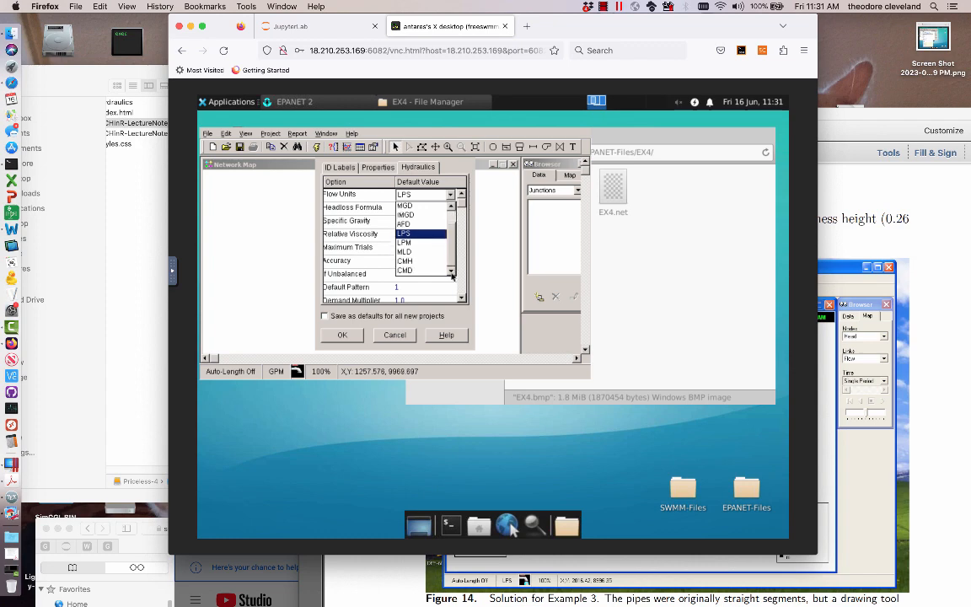
pyautogui.click(409, 234)
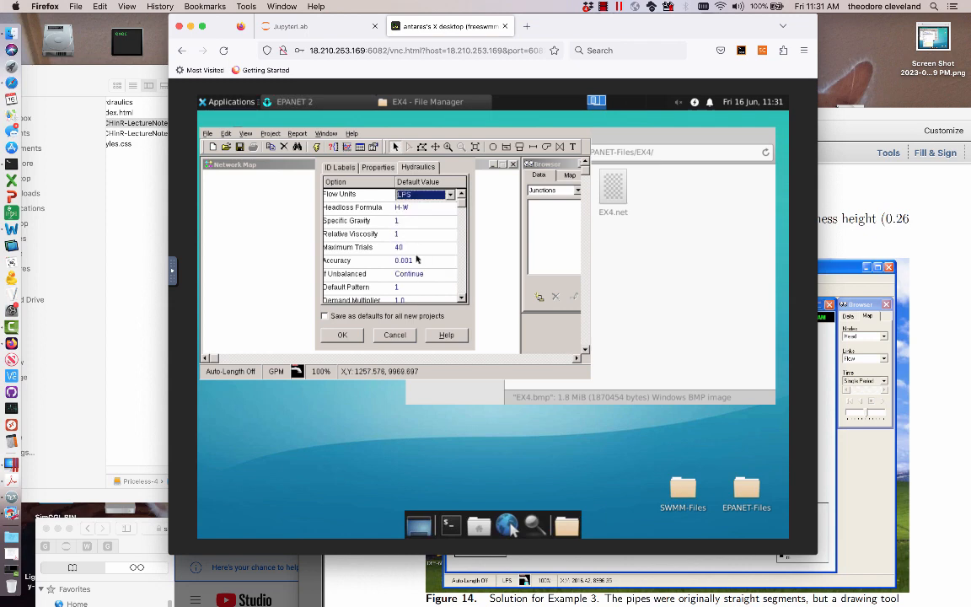
# Set the default headloss formula to D-W and accept the project defaults.
pyautogui.click(416, 208)
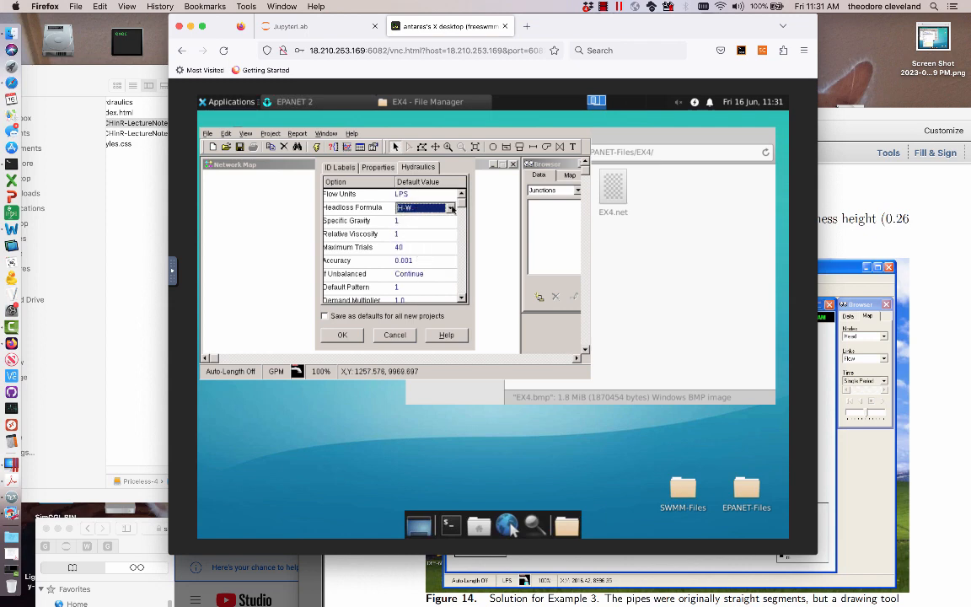
pyautogui.click(418, 207)
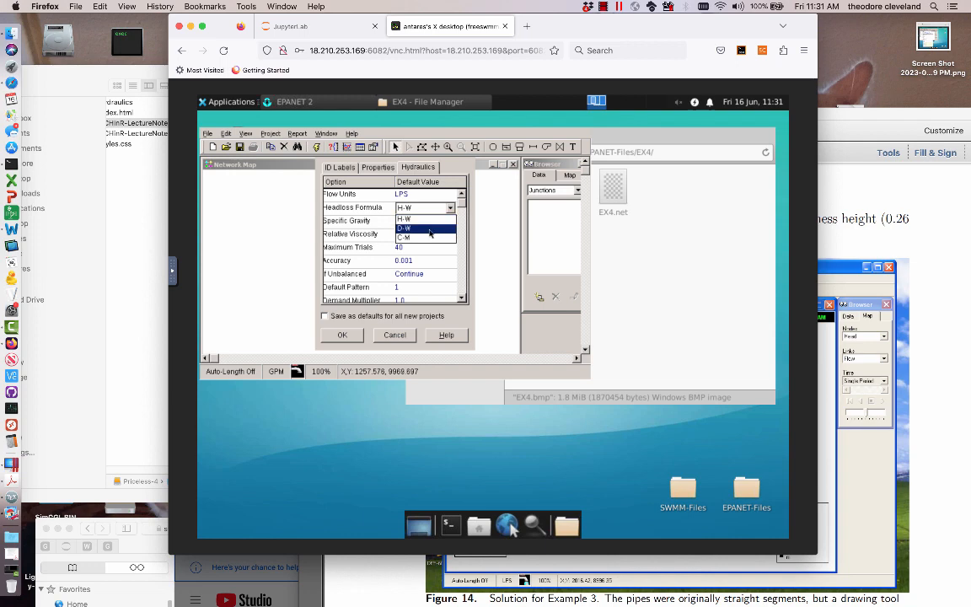
pyautogui.click(431, 230)
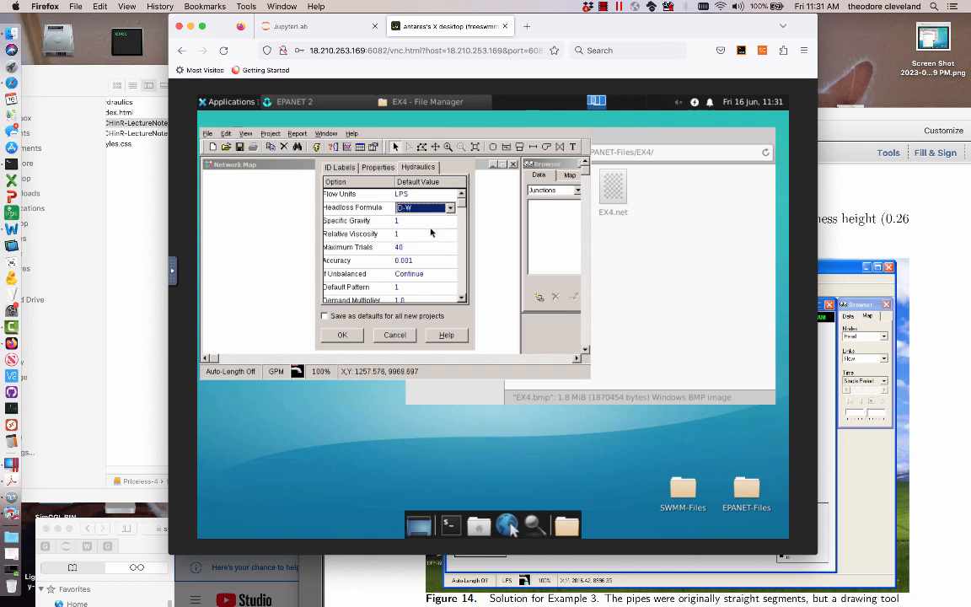
pyautogui.click(342, 336)
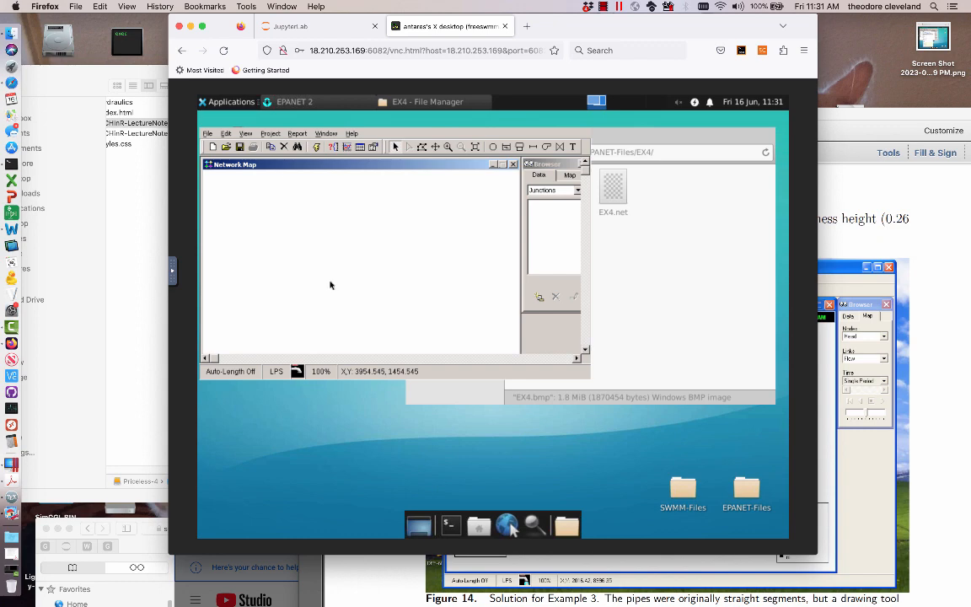
# Load EX4.bmp from the EX4 folder of EPANET-Files as the network map's backdrop.
pyautogui.click(245, 134)
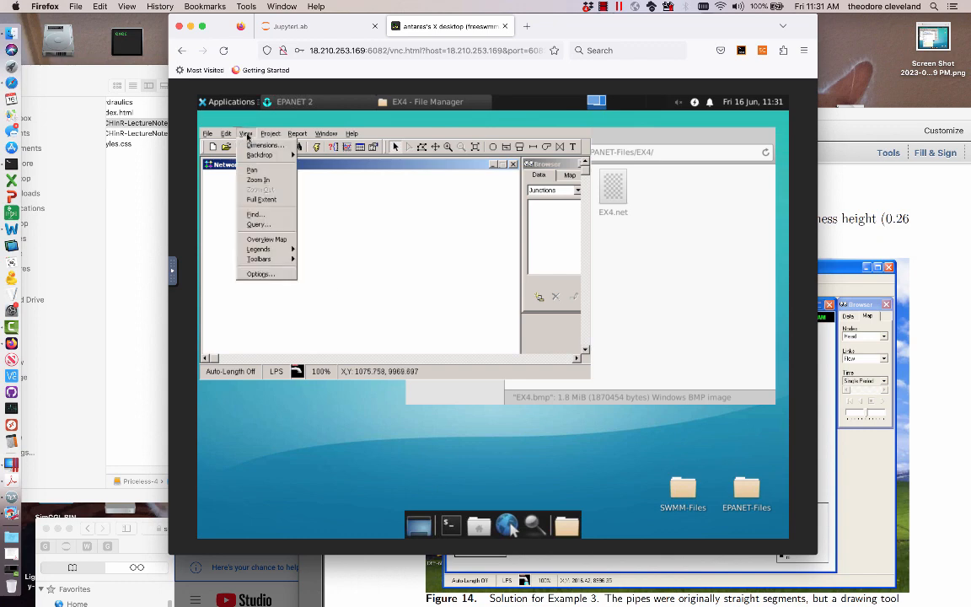
pyautogui.moveTo(259, 156)
pyautogui.click(312, 157)
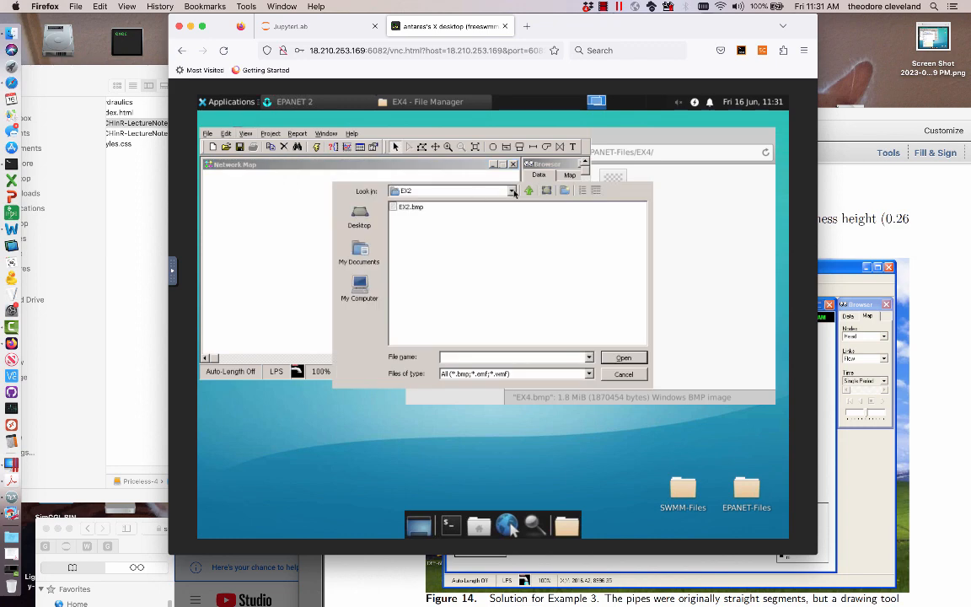
pyautogui.click(512, 191)
pyautogui.click(453, 296)
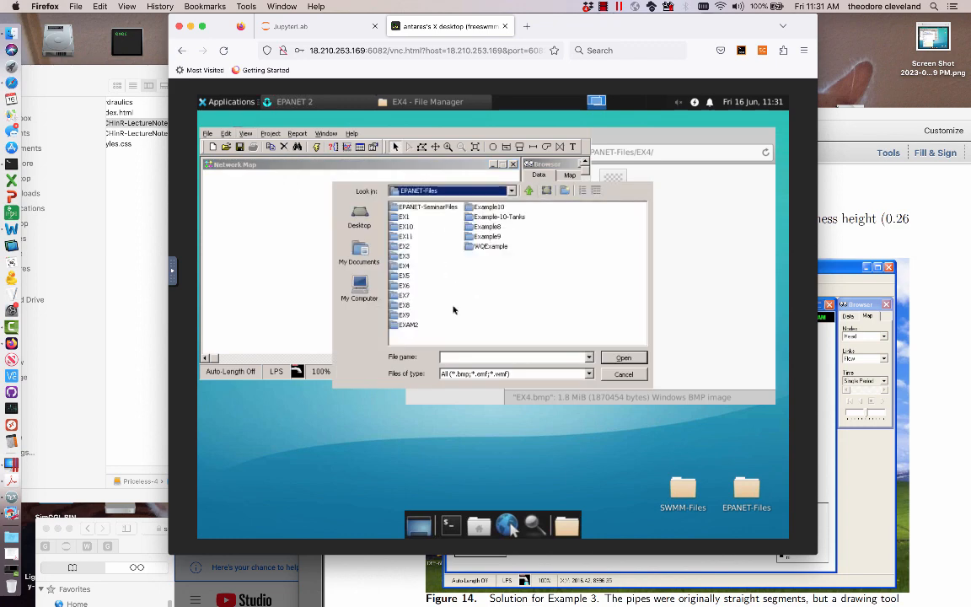
pyautogui.click(404, 267)
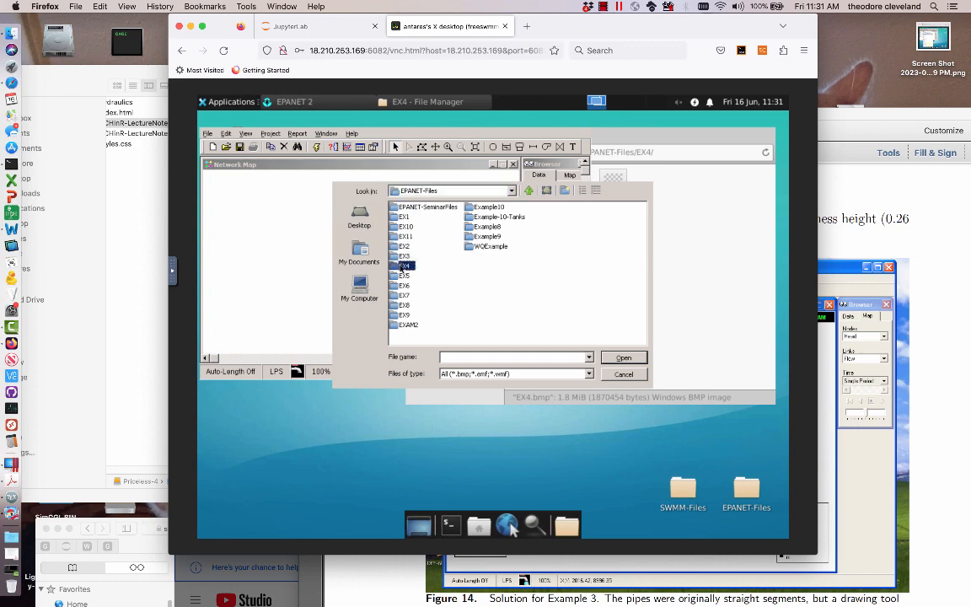
pyautogui.doubleClick(404, 267)
pyautogui.click(412, 206)
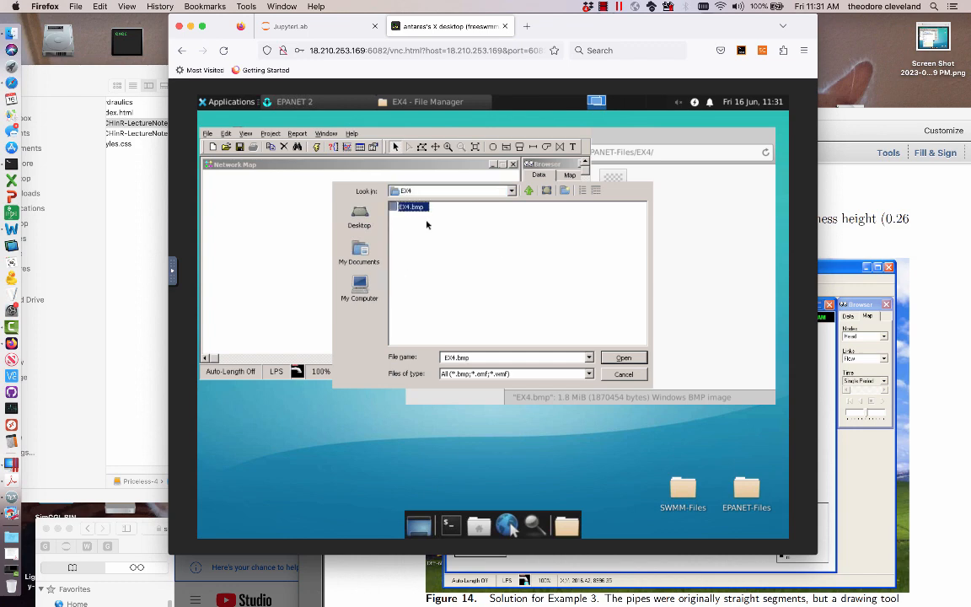
pyautogui.click(623, 358)
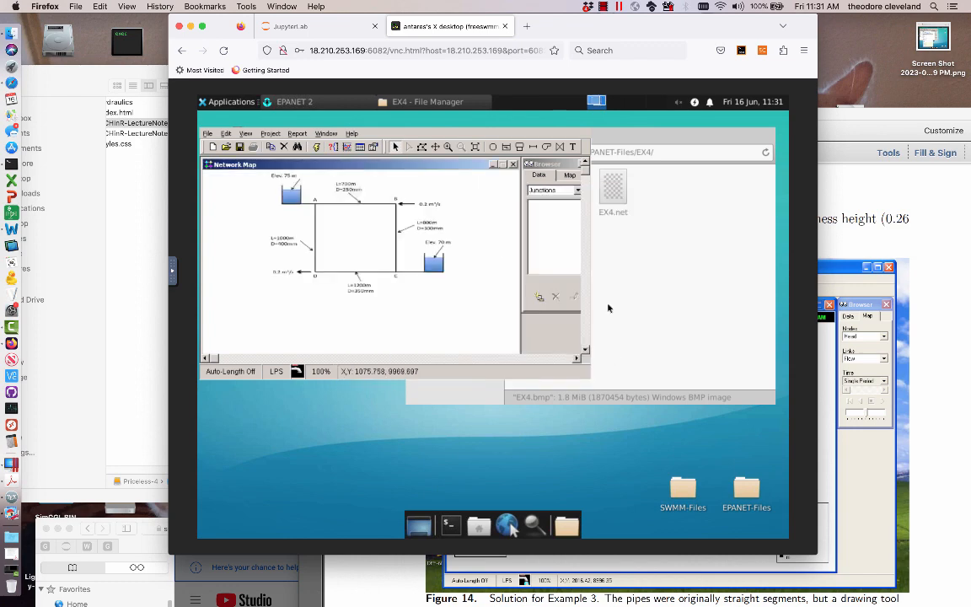
# Switch to junk.pdf in Acrobat and review the modeling steps following the background import on page 15.
pyautogui.click(935, 235)
pyautogui.scroll(5, 934, 236)
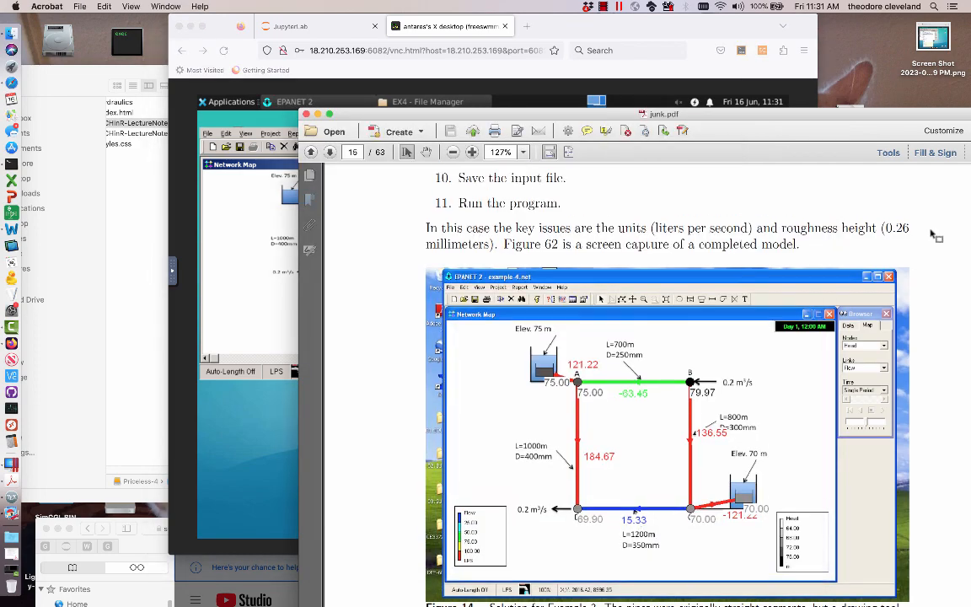
pyautogui.scroll(5, 934, 236)
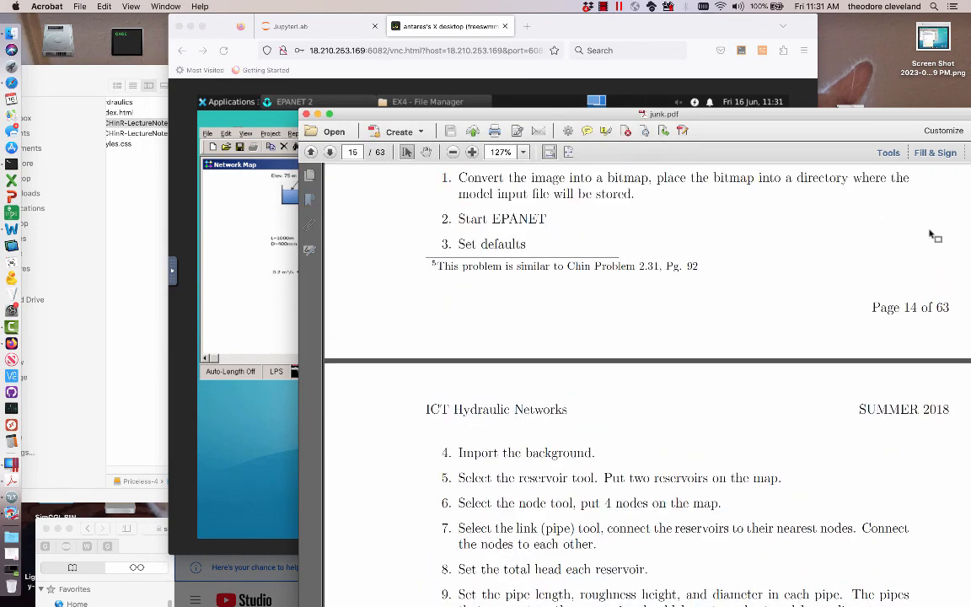
pyautogui.moveTo(514, 408); pyautogui.dragTo(595, 408)
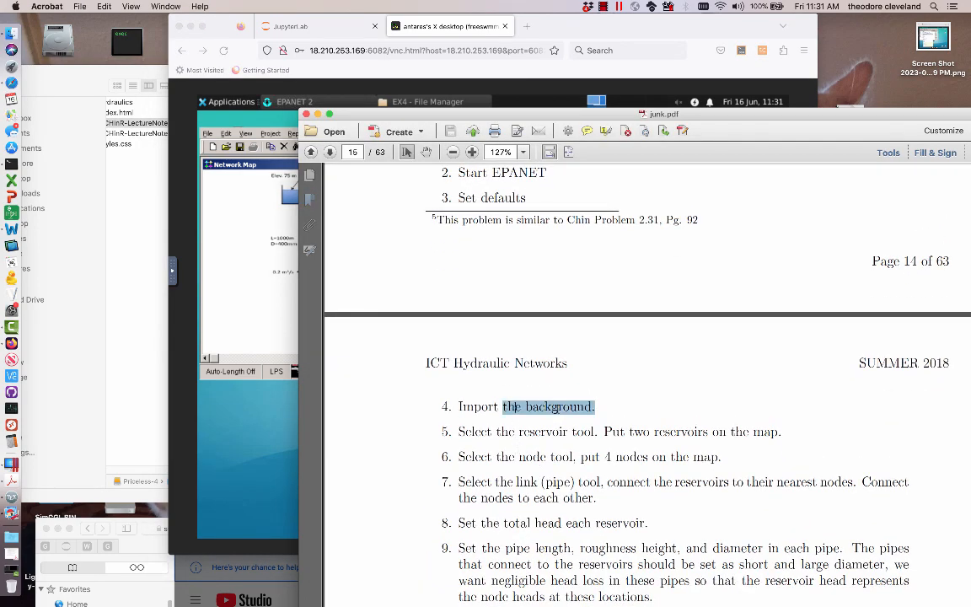
pyautogui.scroll(-1, 612, 415)
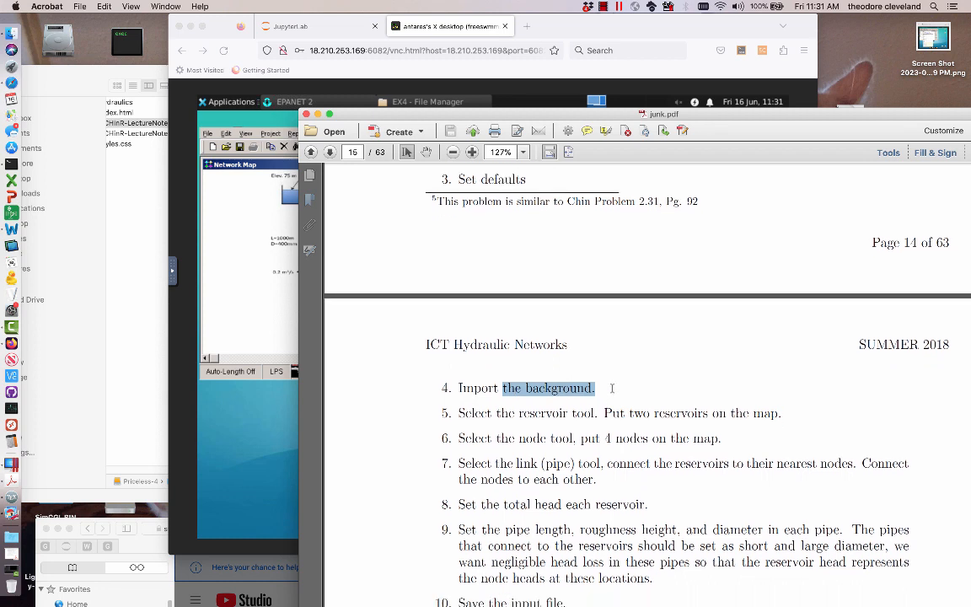
# Return to EPANET in Firefox and place a reservoir on each of the backdrop's two tanks, 75 m and 70 m.
pyautogui.click(259, 299)
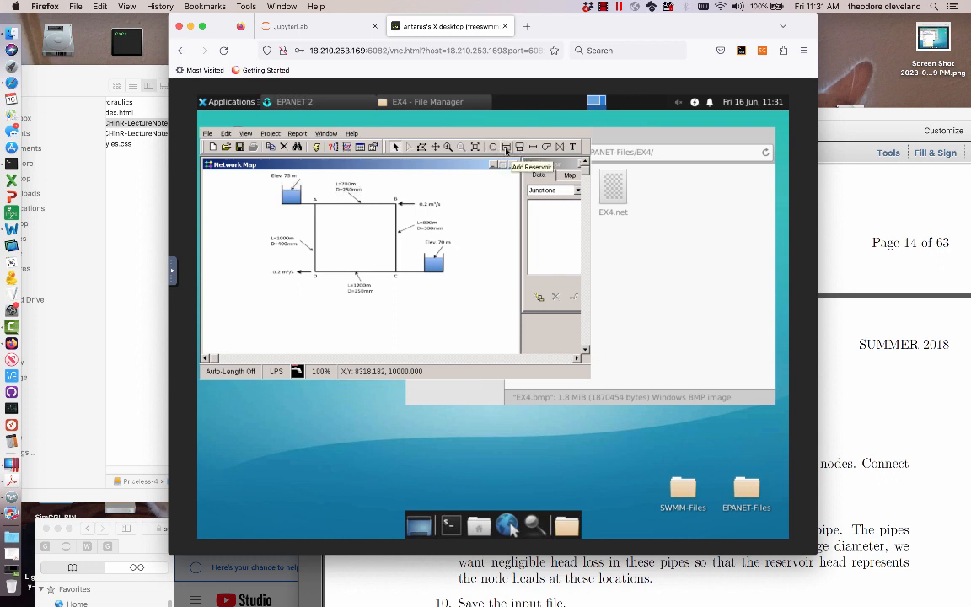
pyautogui.click(506, 147)
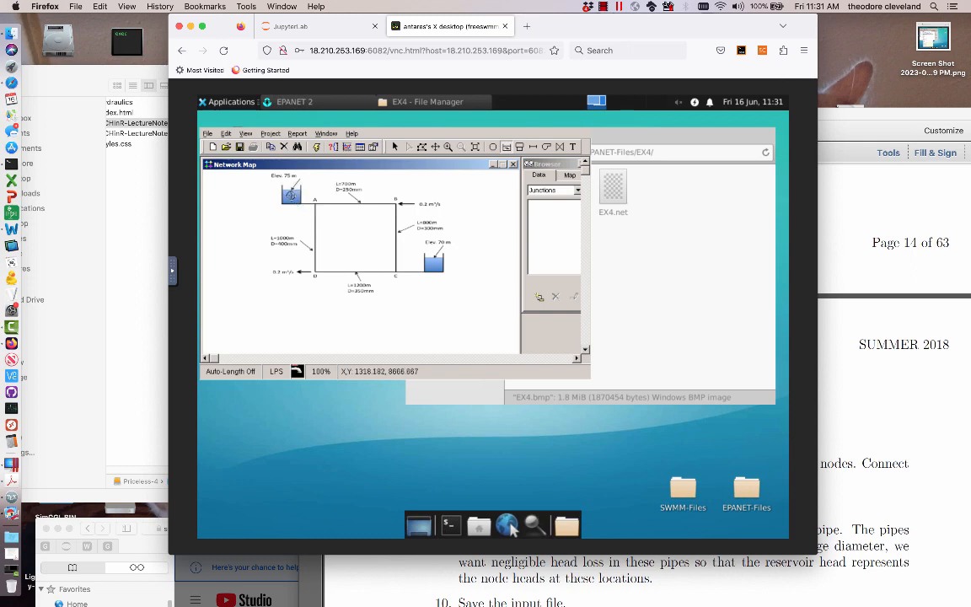
pyautogui.click(291, 193)
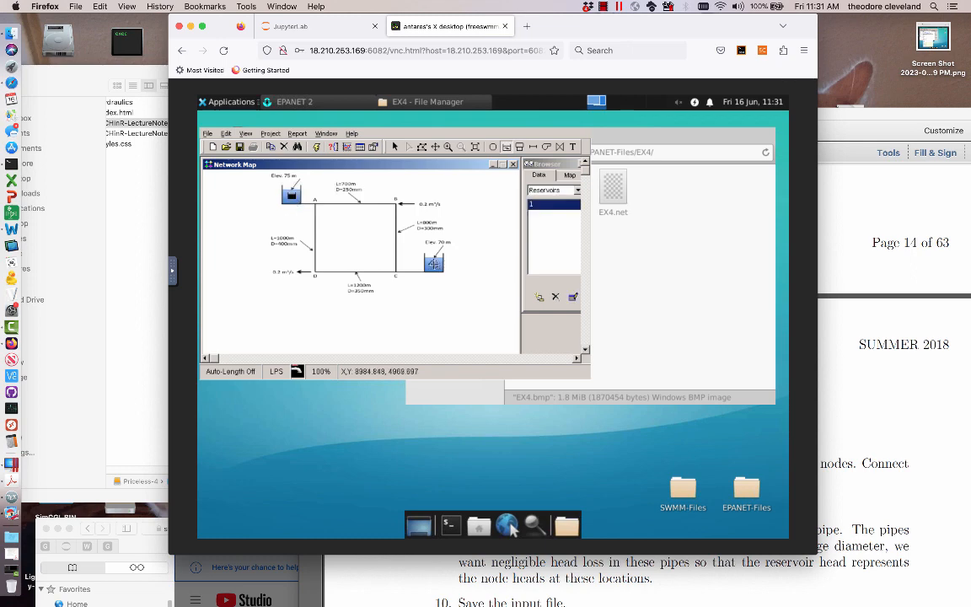
pyautogui.click(433, 263)
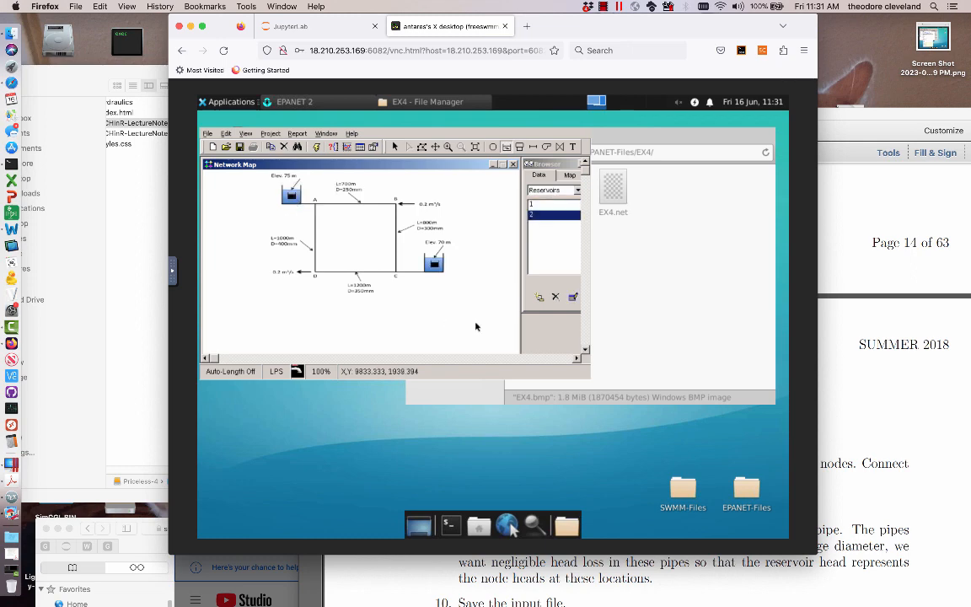
# Check the node instruction in junk.pdf and, back in EPANET, place junctions at corners A, B, C and D of the loop.
pyautogui.click(856, 395)
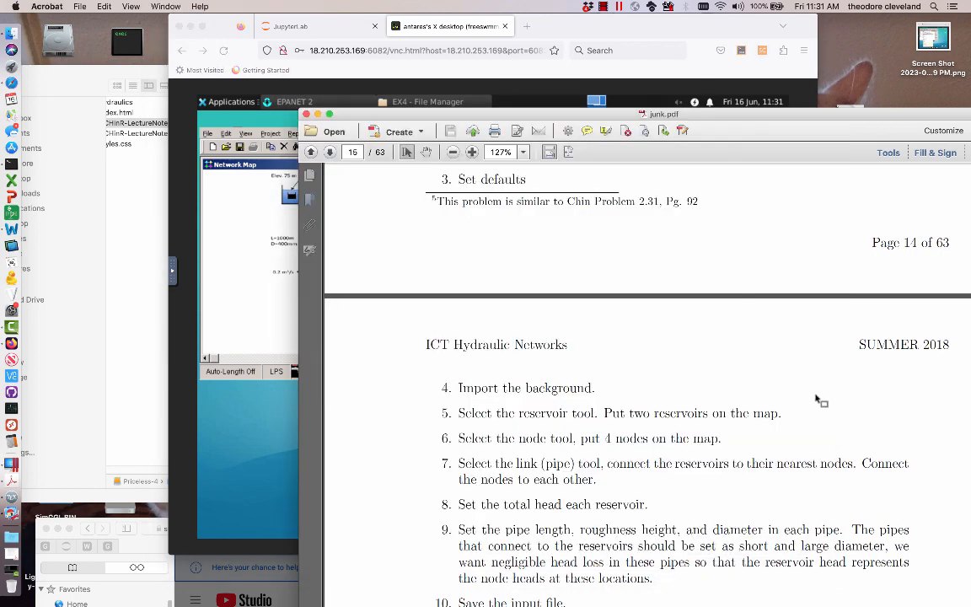
pyautogui.click(177, 264)
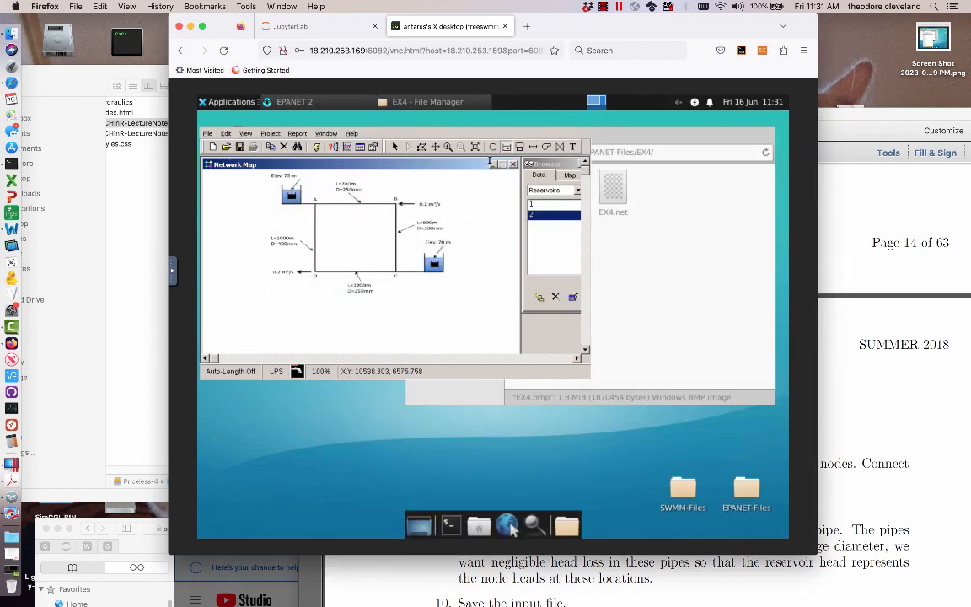
pyautogui.click(493, 147)
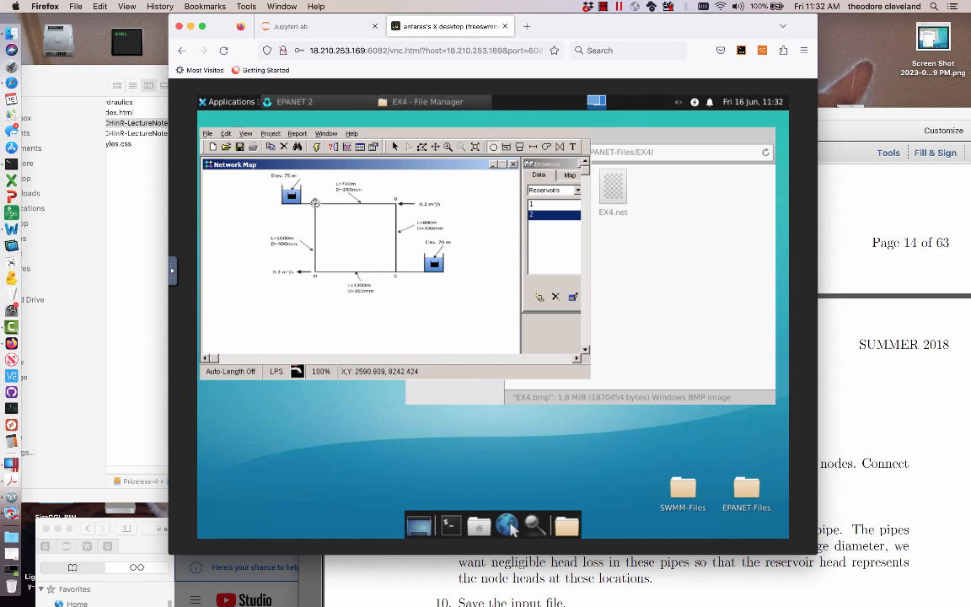
pyautogui.click(314, 204)
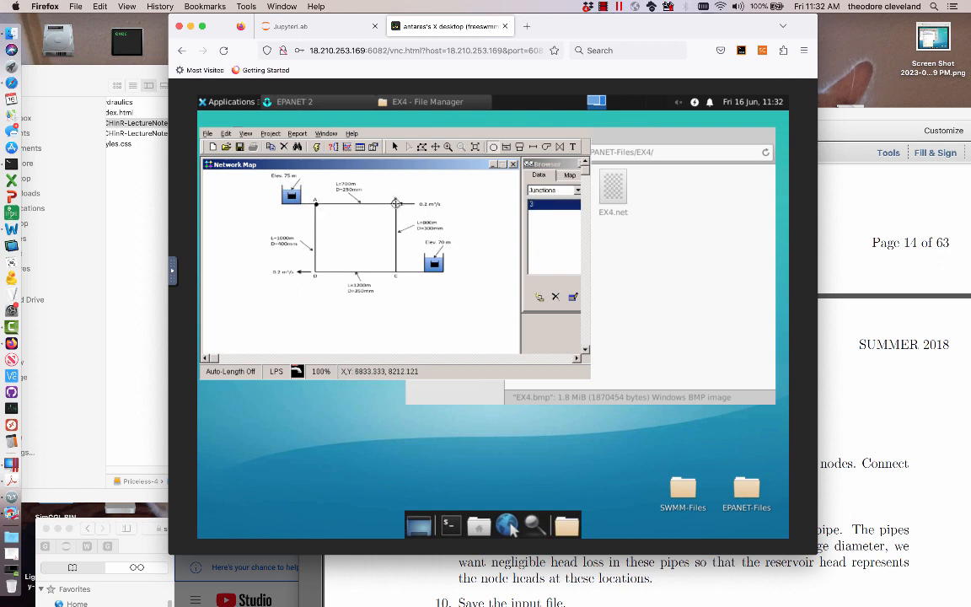
pyautogui.click(395, 203)
pyautogui.click(395, 274)
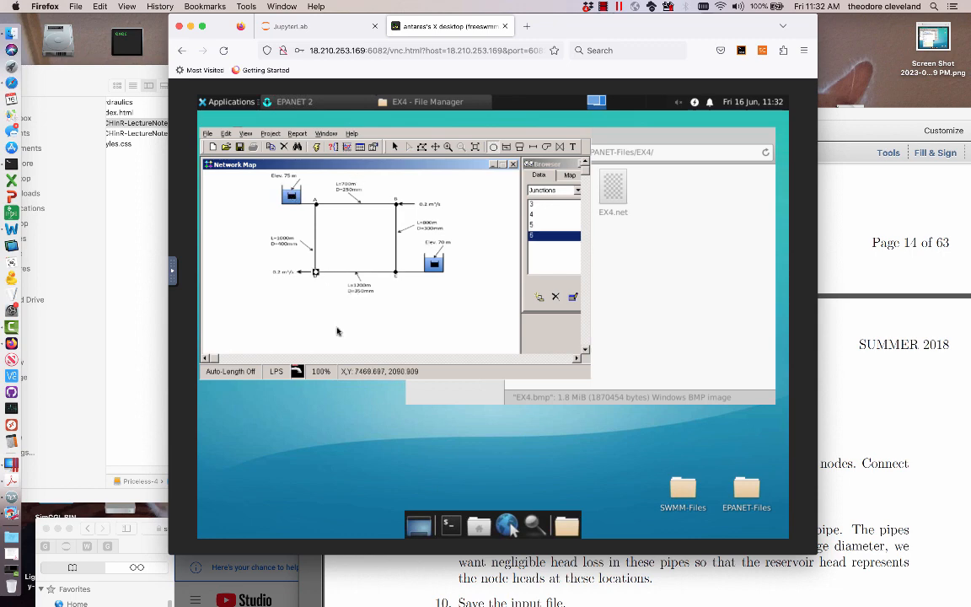
# Check the pipe instruction in junk.pdf and, back in EPANET, connect the 75 m reservoir to node A and the 70 m reservoir to node C.
pyautogui.click(910, 439)
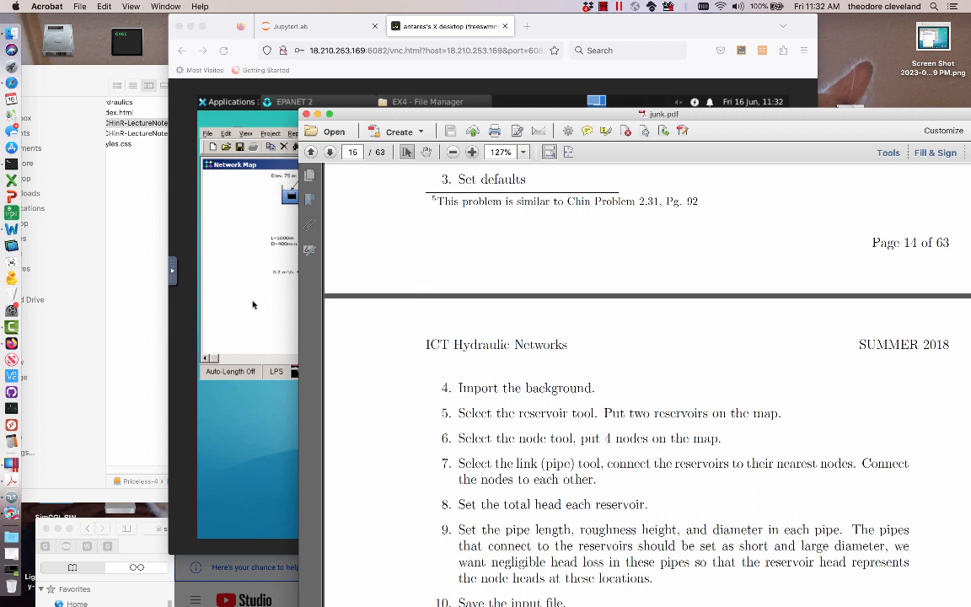
pyautogui.click(230, 274)
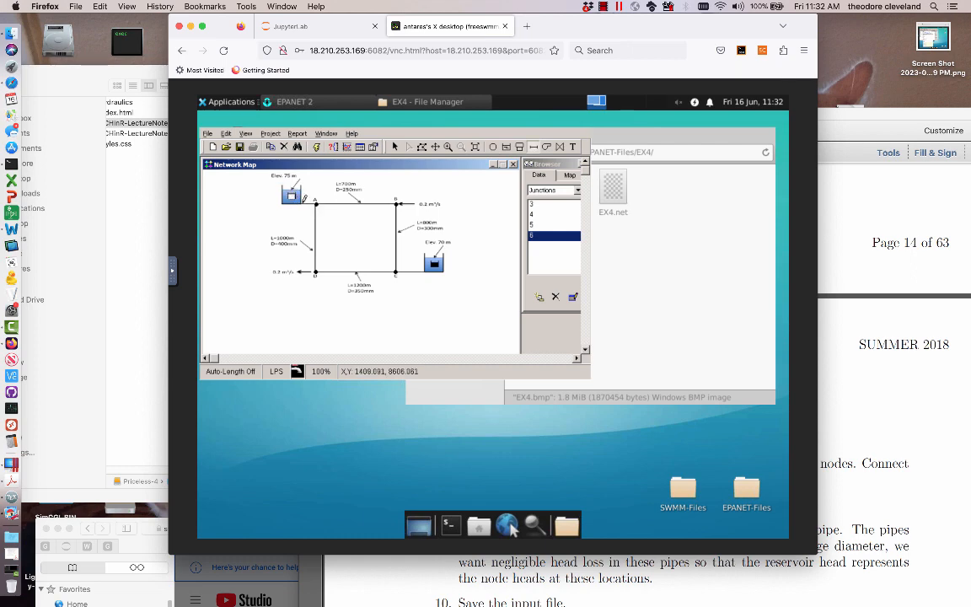
pyautogui.click(290, 194)
pyautogui.click(314, 202)
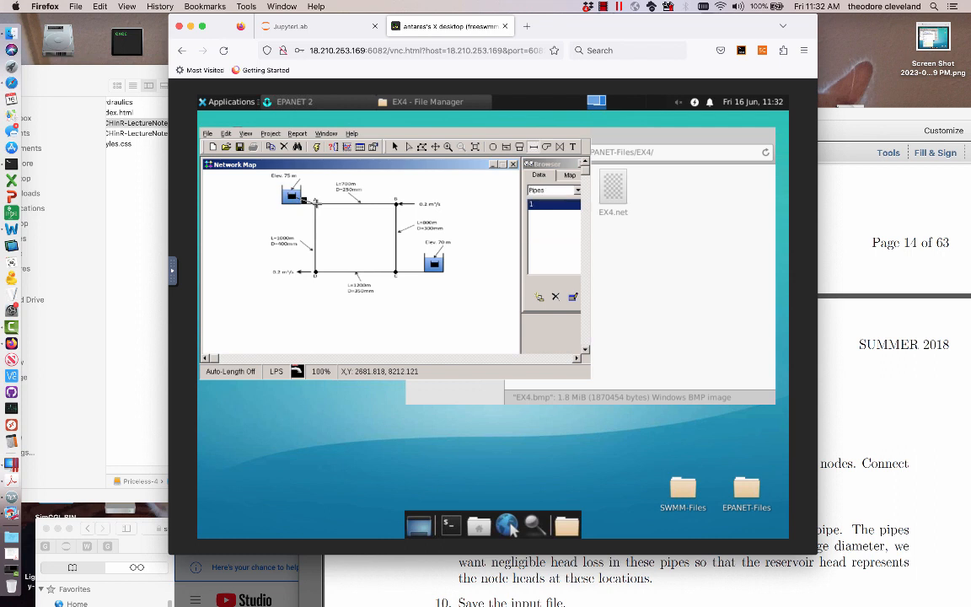
pyautogui.click(434, 261)
pyautogui.click(396, 269)
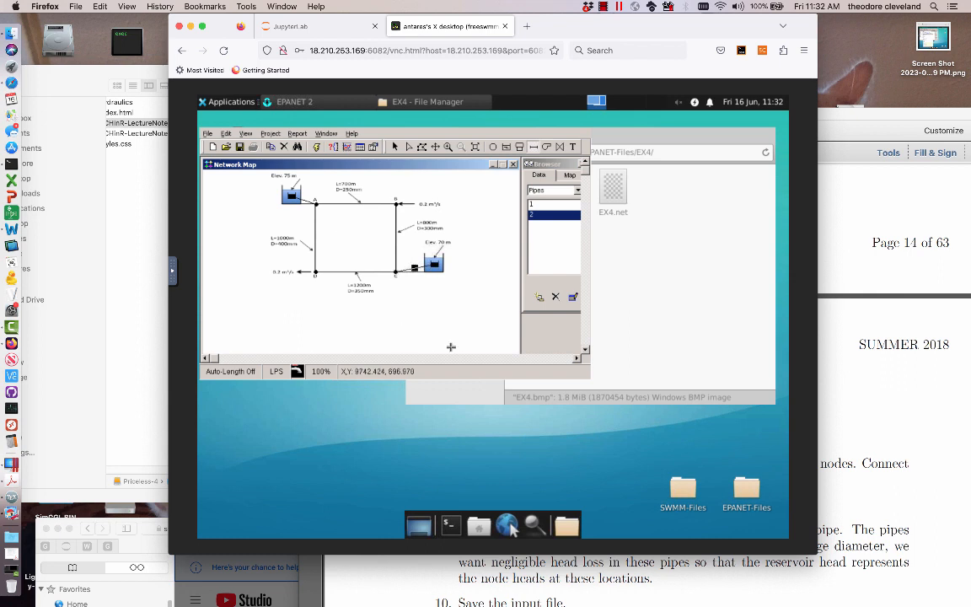
# Move both reservoirs down to the bottom of their backdrop tanks so their connecting pipes line up with the drawn lines.
pyautogui.click(396, 146)
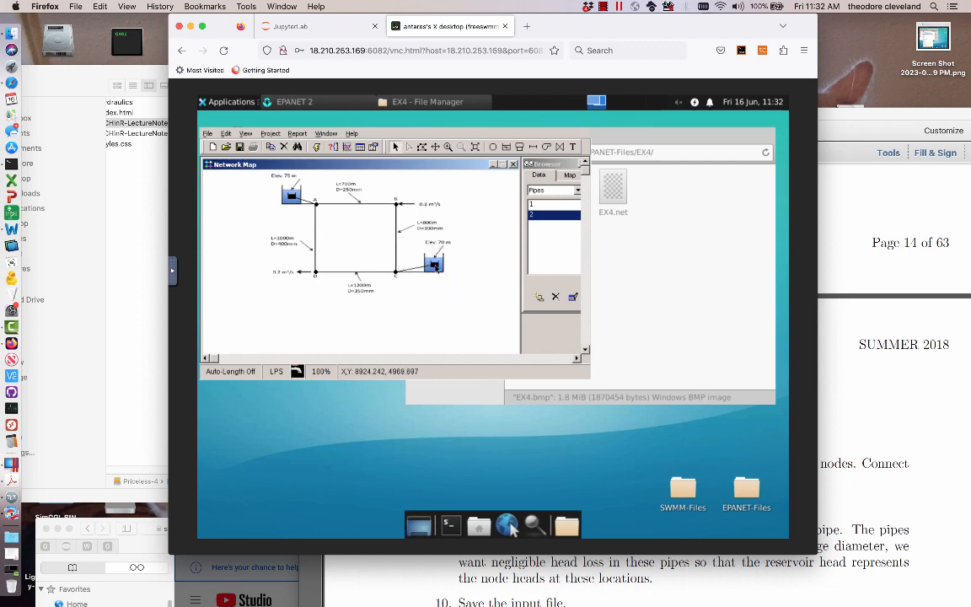
pyautogui.click(434, 268)
pyautogui.click(291, 199)
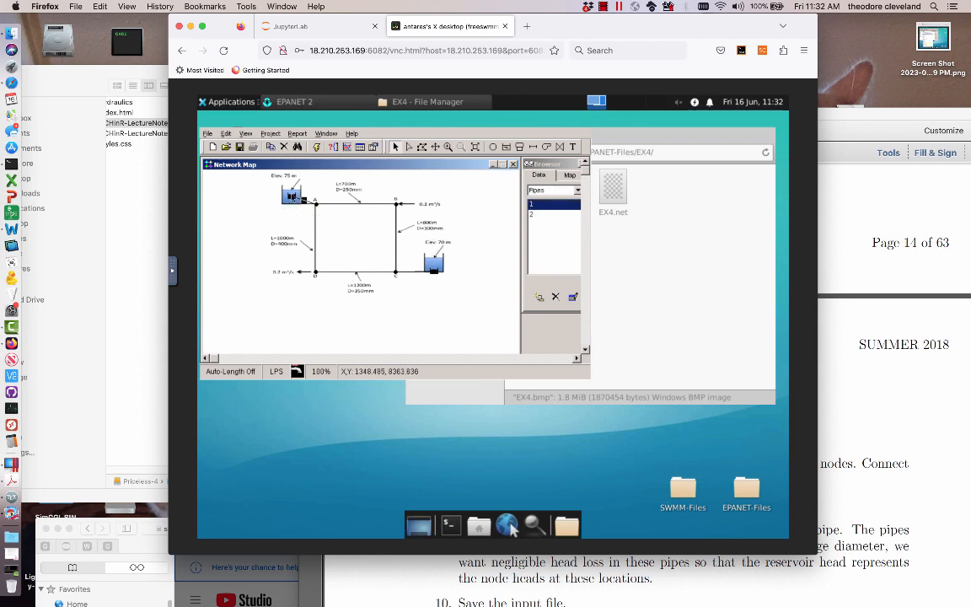
pyautogui.click(291, 198)
pyautogui.click(300, 206)
pyautogui.click(292, 201)
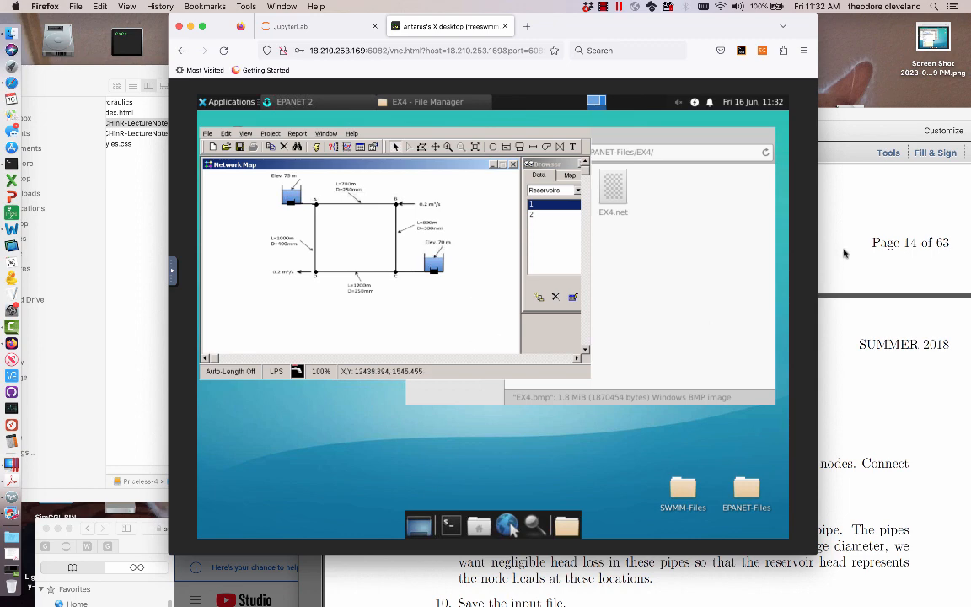
# Recheck the instructions in junk.pdf and, back in EPANET, draw the loop pipes A to B, B to C, C to D and A to D.
pyautogui.click(871, 247)
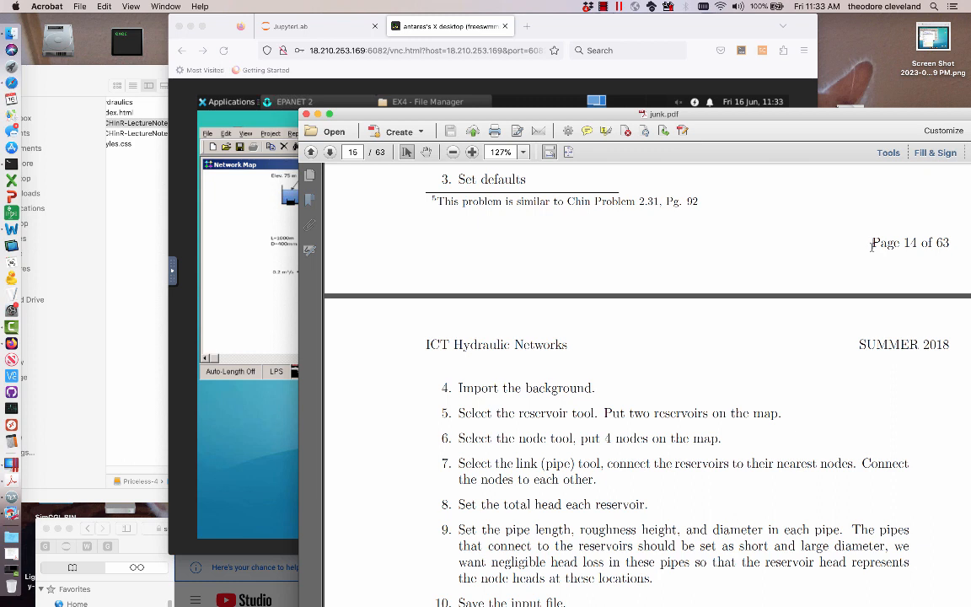
pyautogui.click(244, 281)
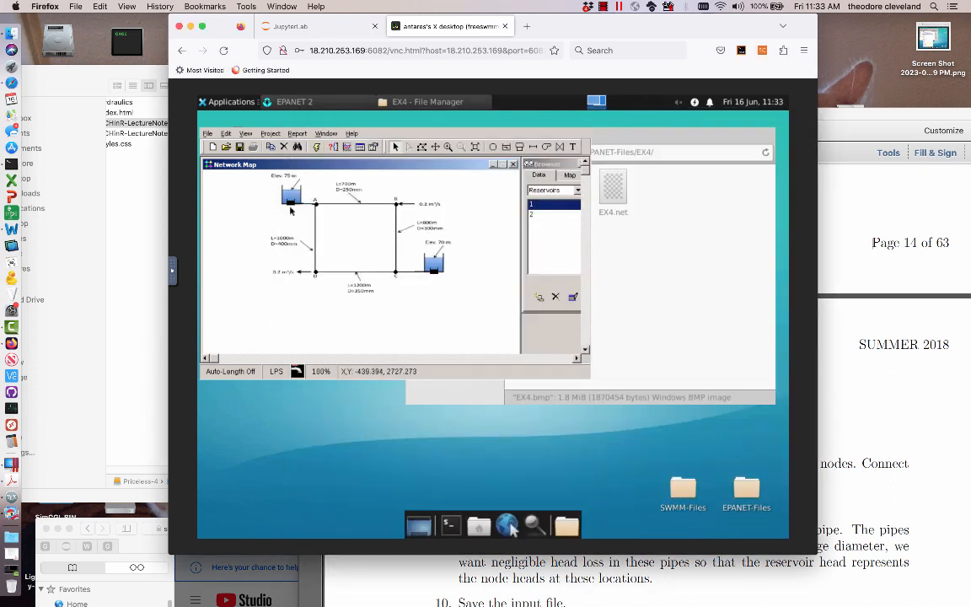
pyautogui.click(533, 148)
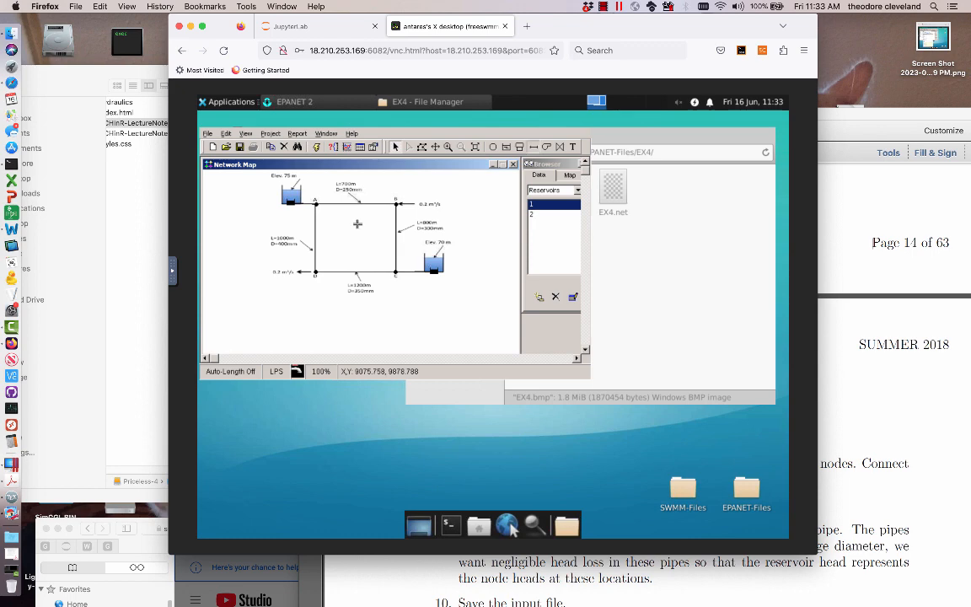
pyautogui.click(317, 201)
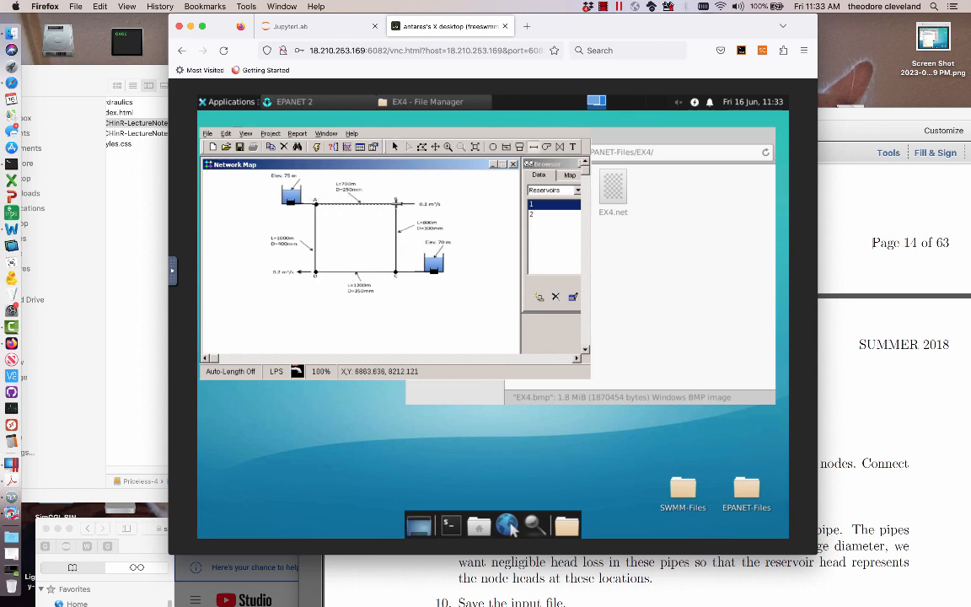
pyautogui.click(397, 201)
pyautogui.click(397, 203)
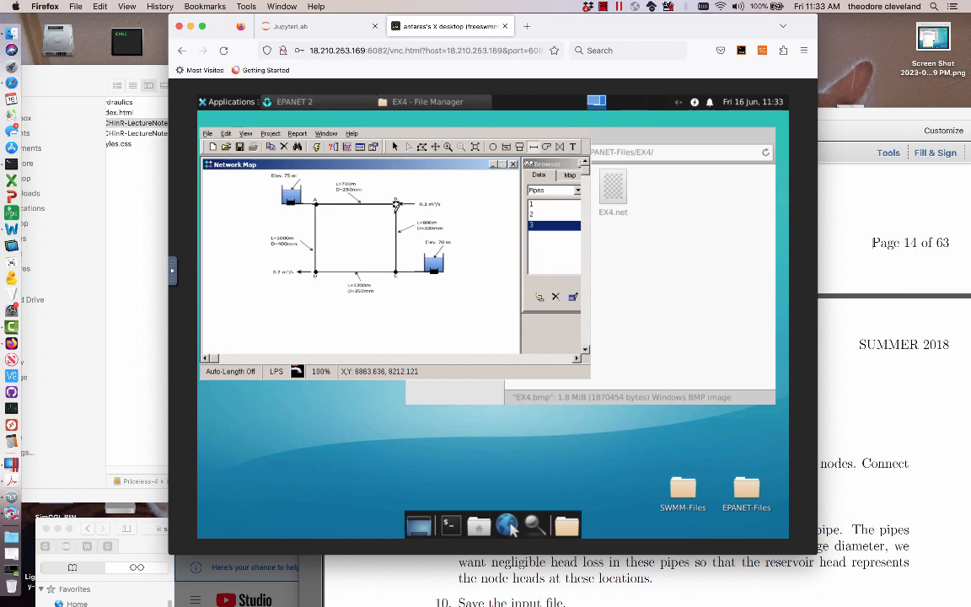
pyautogui.click(395, 272)
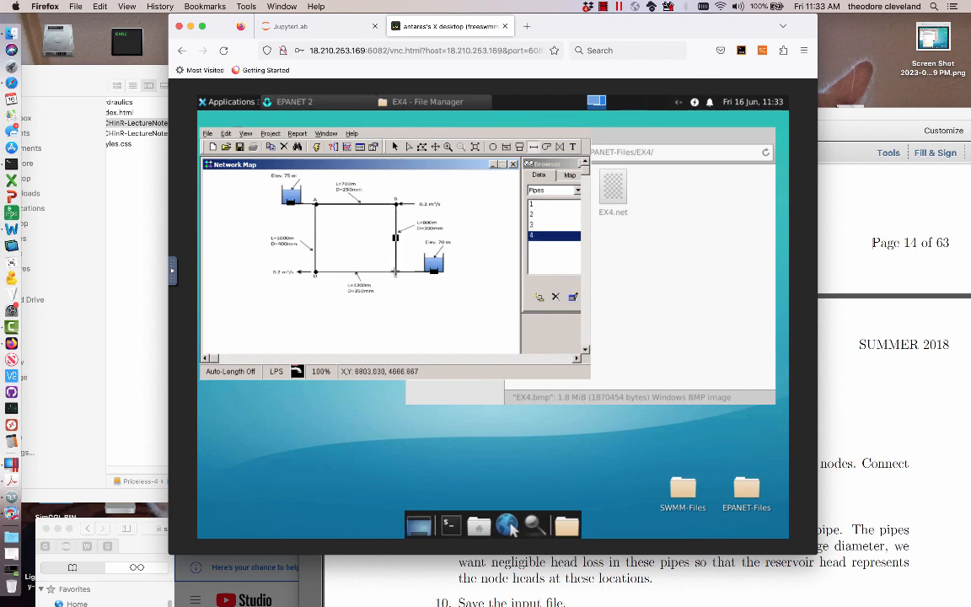
pyautogui.click(395, 272)
pyautogui.click(314, 272)
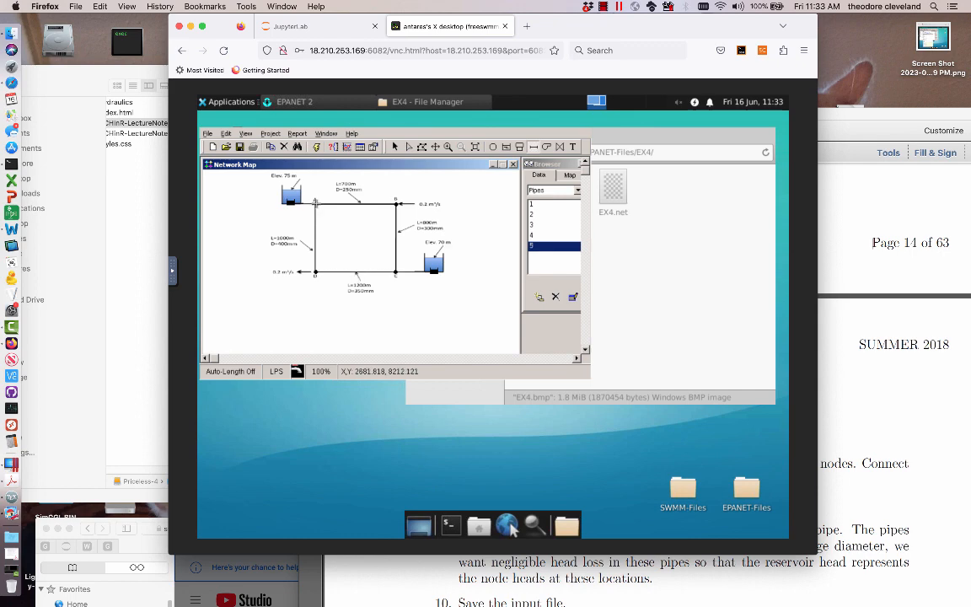
pyautogui.click(316, 203)
pyautogui.click(316, 271)
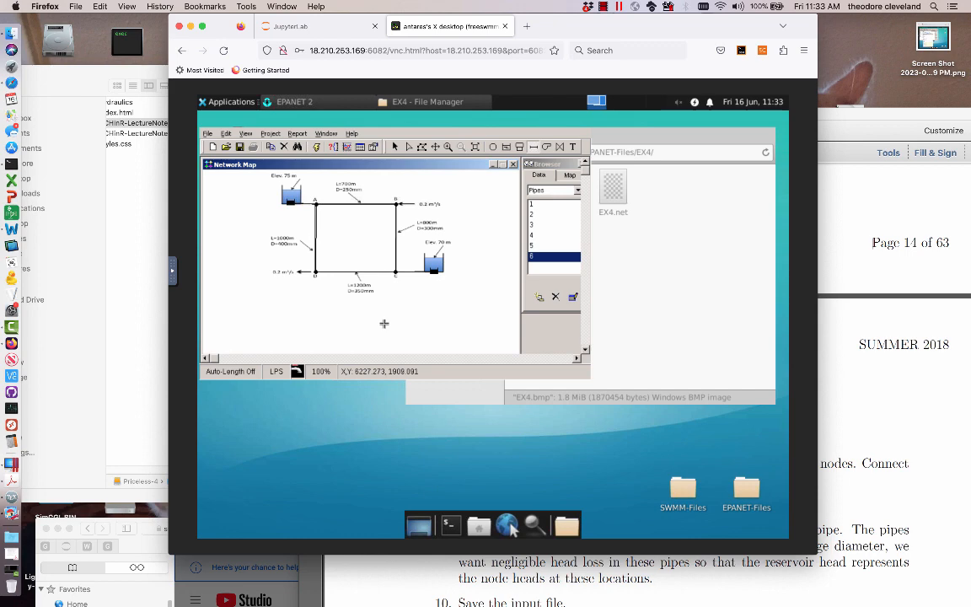
# Check the total head instruction in junk.pdf and, back in EPANET, set the reservoir beside node A to a total head of 75.
pyautogui.click(868, 413)
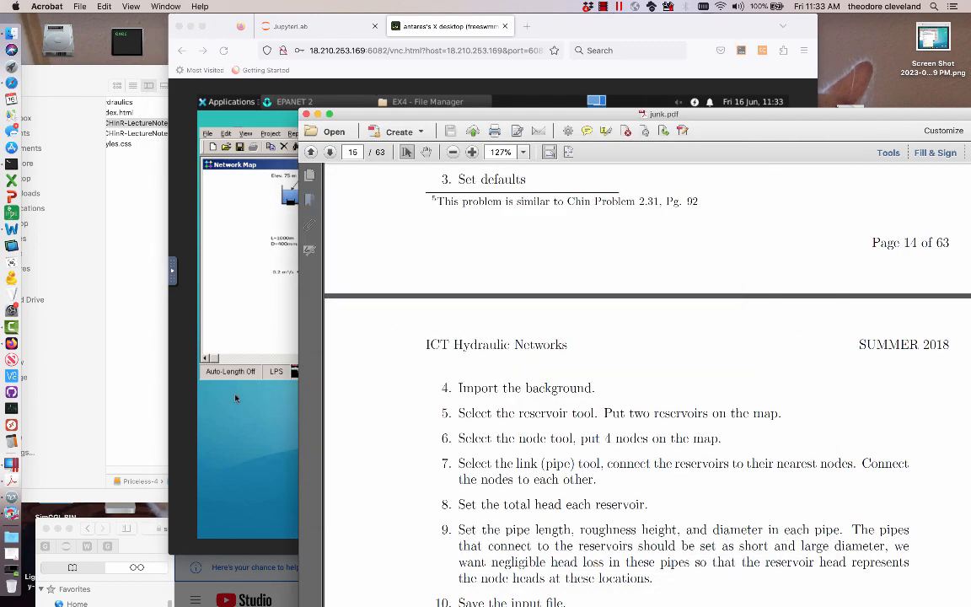
pyautogui.click(214, 358)
pyautogui.click(395, 147)
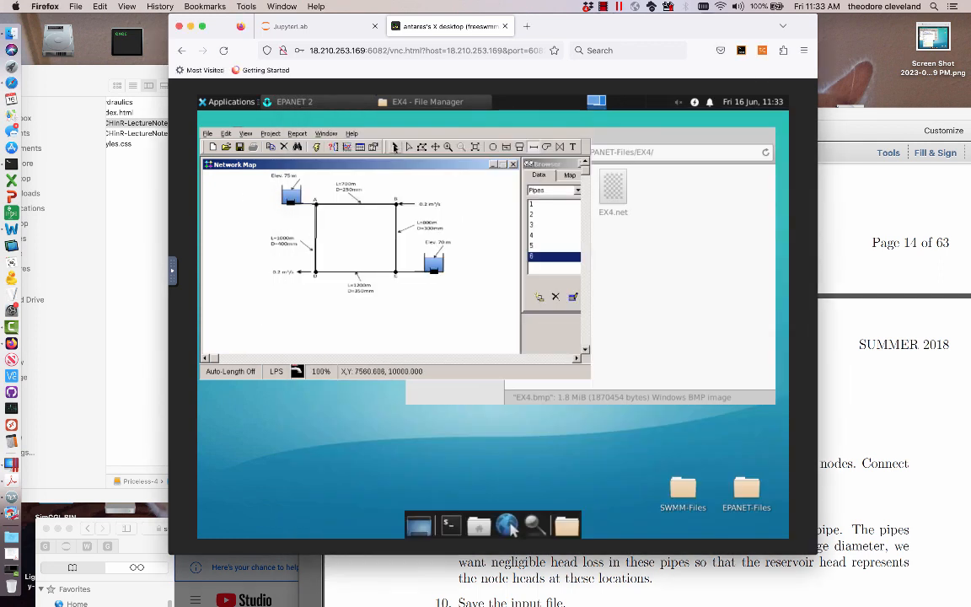
pyautogui.doubleClick(292, 204)
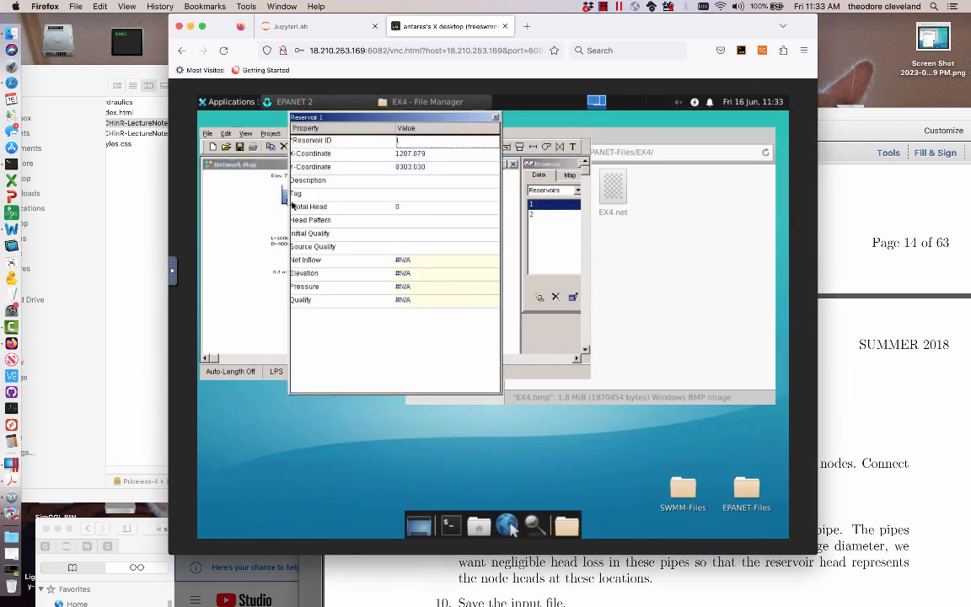
pyautogui.click(413, 206)
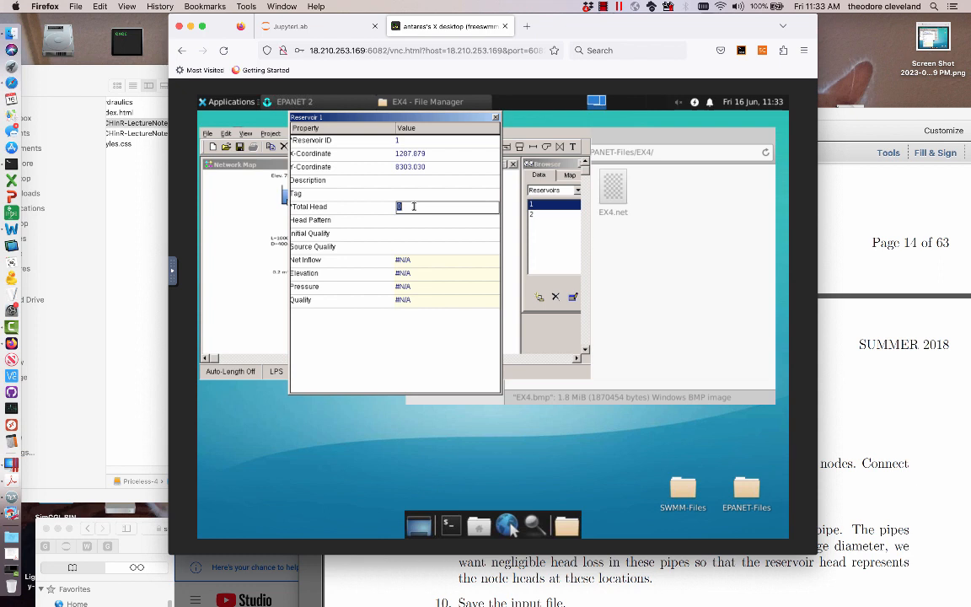
pyautogui.click(495, 118)
# Set the total head of the reservoir beside node C to 70.
pyautogui.doubleClick(434, 273)
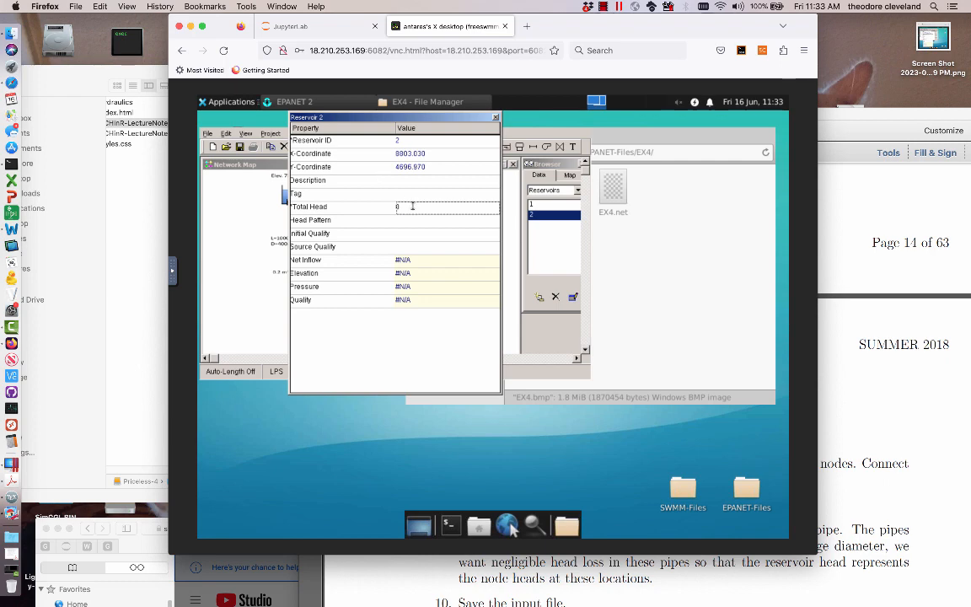
pyautogui.click(412, 205)
pyautogui.write('70')
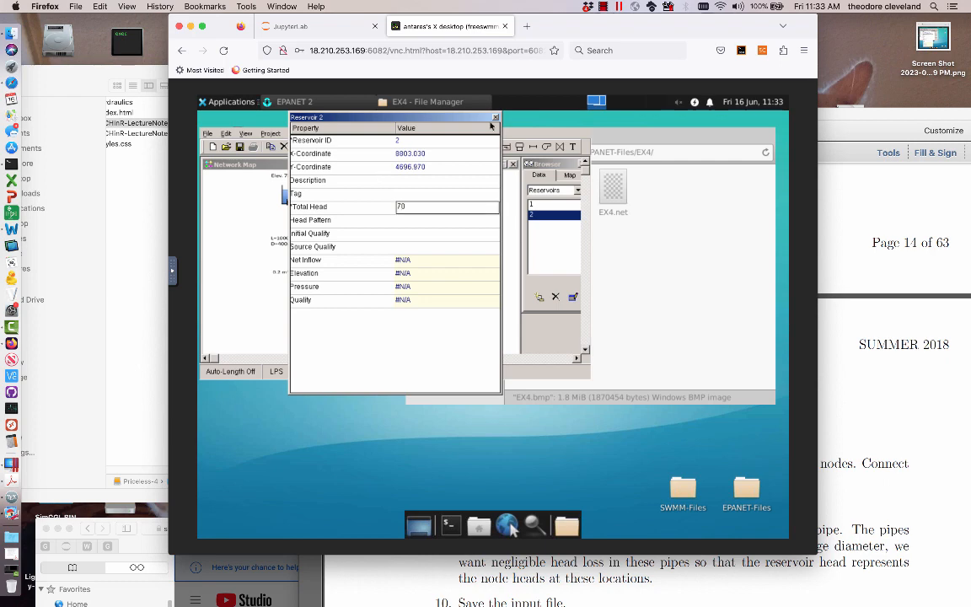
pyautogui.click(496, 117)
# Check the instructions in junk.pdf and, back in EPANET, outline a map region enclosing junctions A, B, C and D.
pyautogui.click(858, 510)
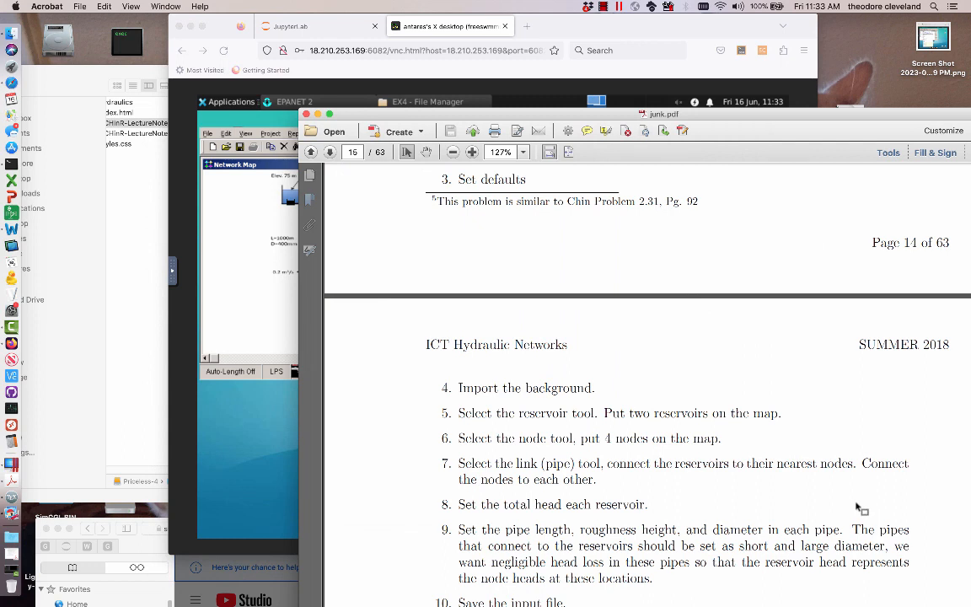
pyautogui.click(296, 347)
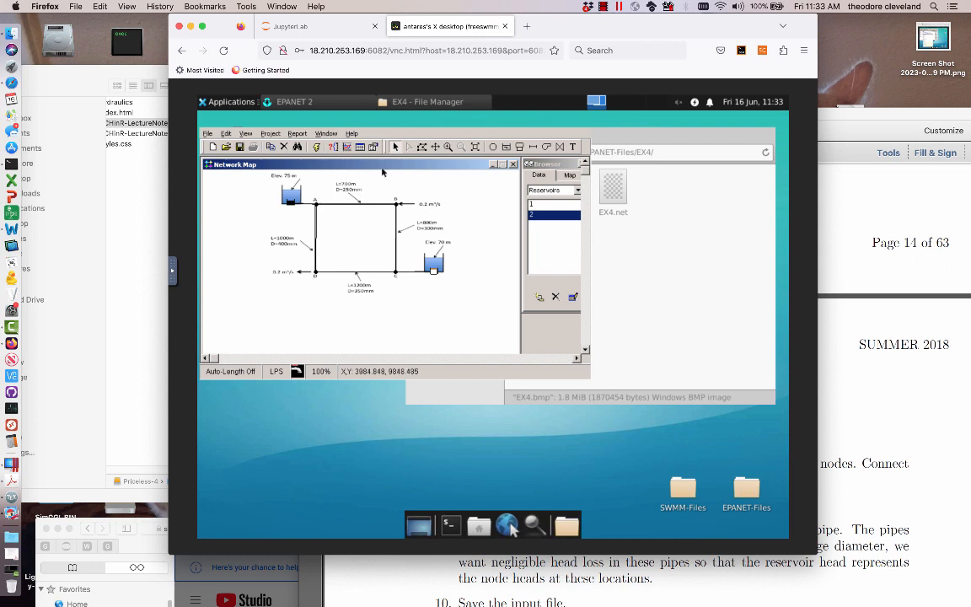
pyautogui.click(423, 148)
pyautogui.click(309, 192)
pyautogui.click(309, 282)
pyautogui.click(396, 280)
pyautogui.click(403, 193)
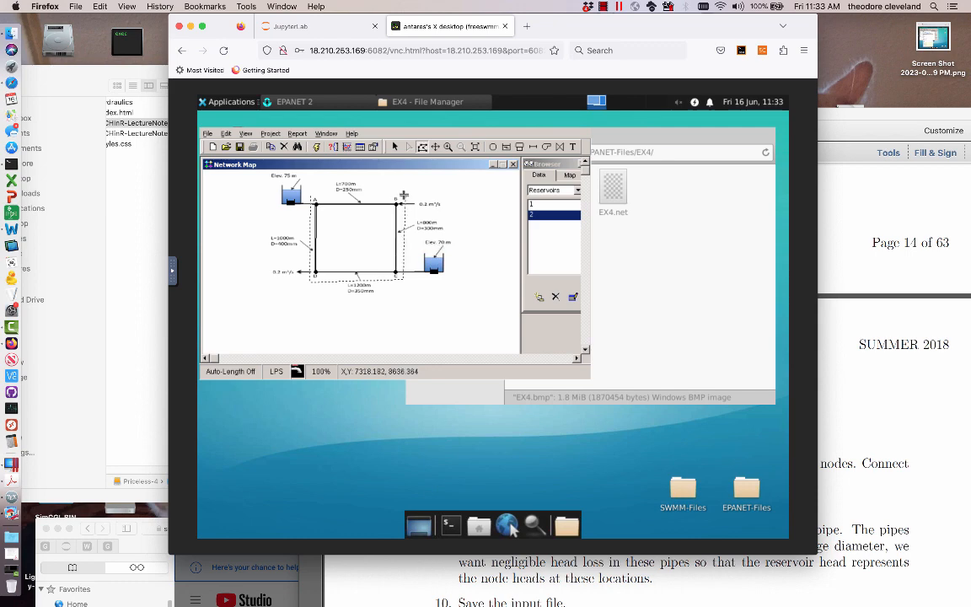
pyautogui.rightClick(312, 194)
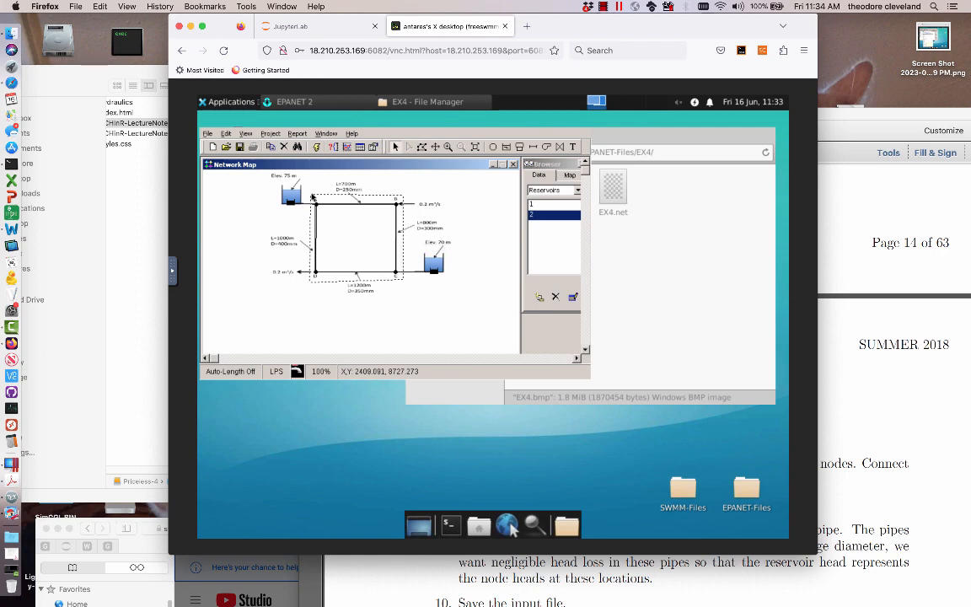
# Group-edit the junctions within the outlined area, replacing their elevation with 59, and clear the outline.
pyautogui.click(225, 136)
pyautogui.click(224, 185)
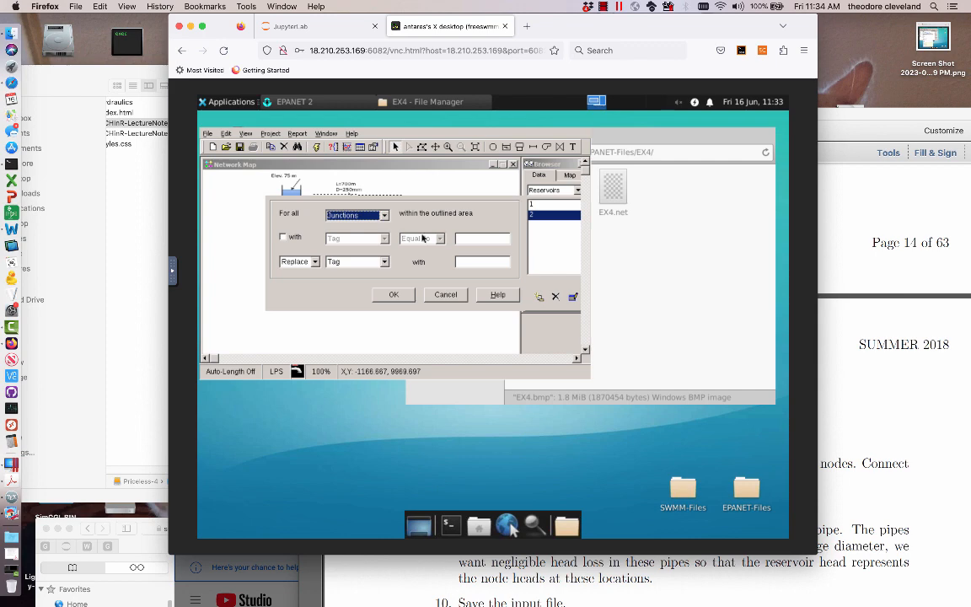
pyautogui.click(385, 262)
pyautogui.click(349, 276)
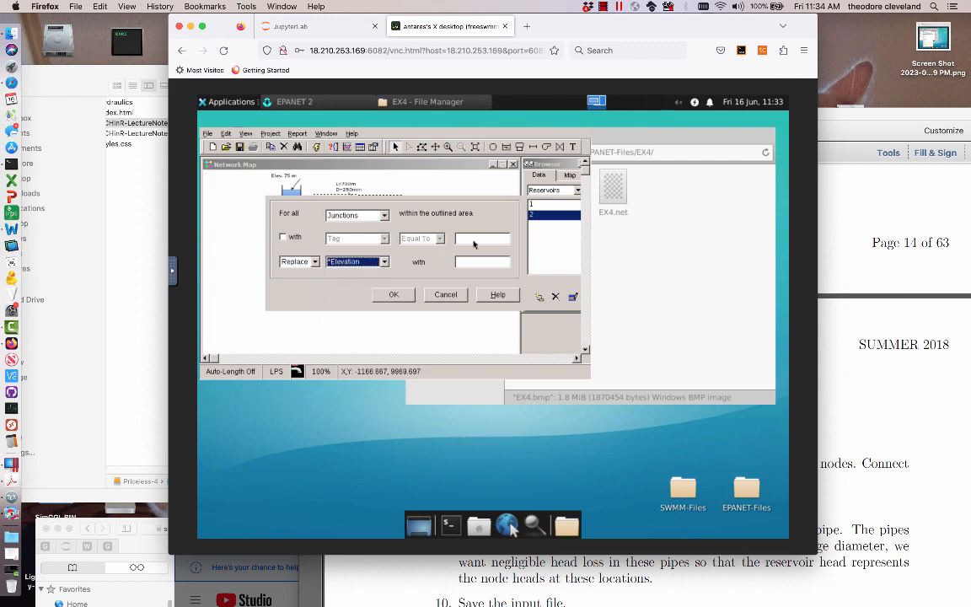
pyautogui.click(477, 262)
pyautogui.write('59')
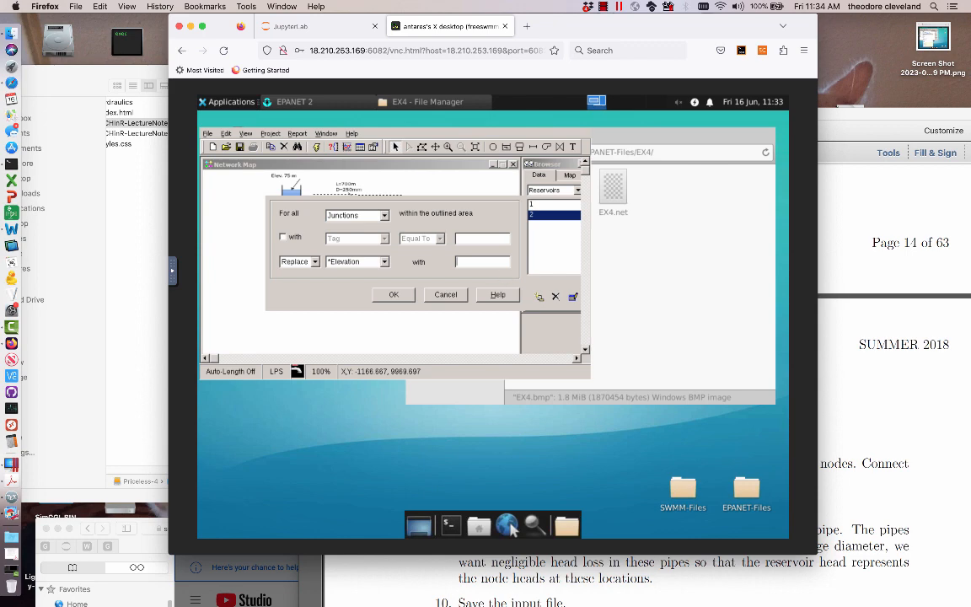
pyautogui.click(394, 295)
pyautogui.click(366, 278)
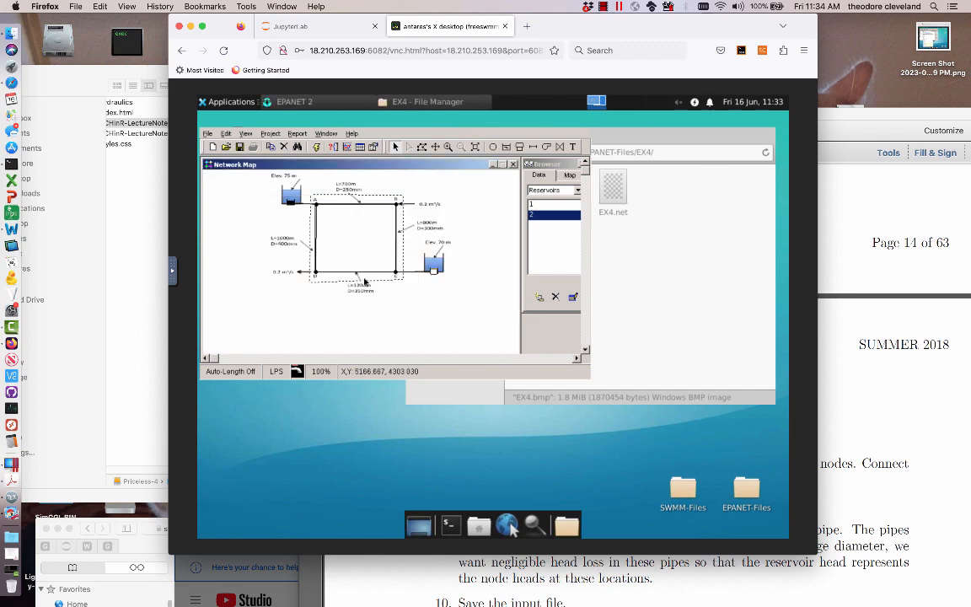
pyautogui.click(236, 205)
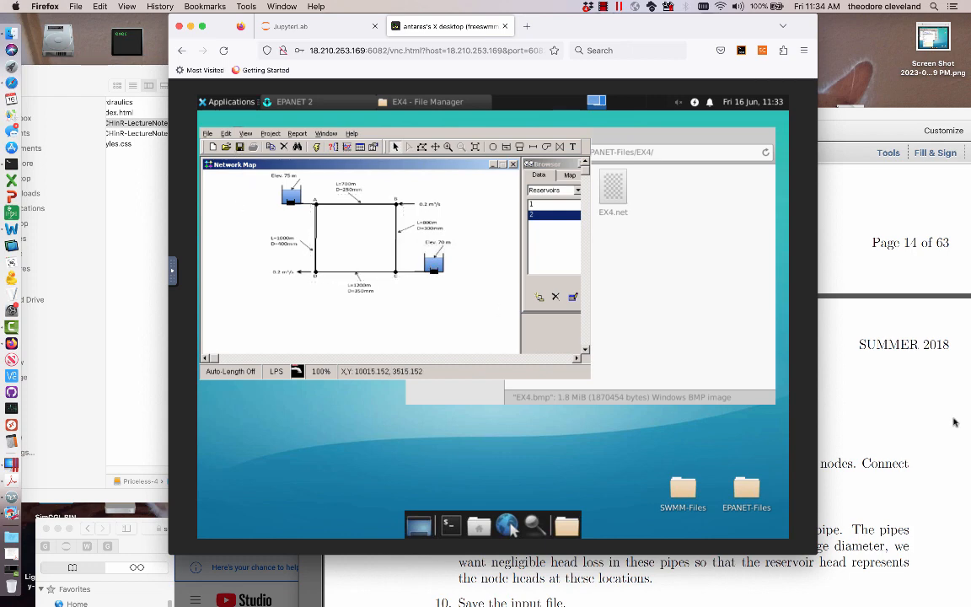
# Recheck the pipe property instruction in junk.pdf and, back in EPANET, set the length of pipe A to B to 700.
pyautogui.click(917, 411)
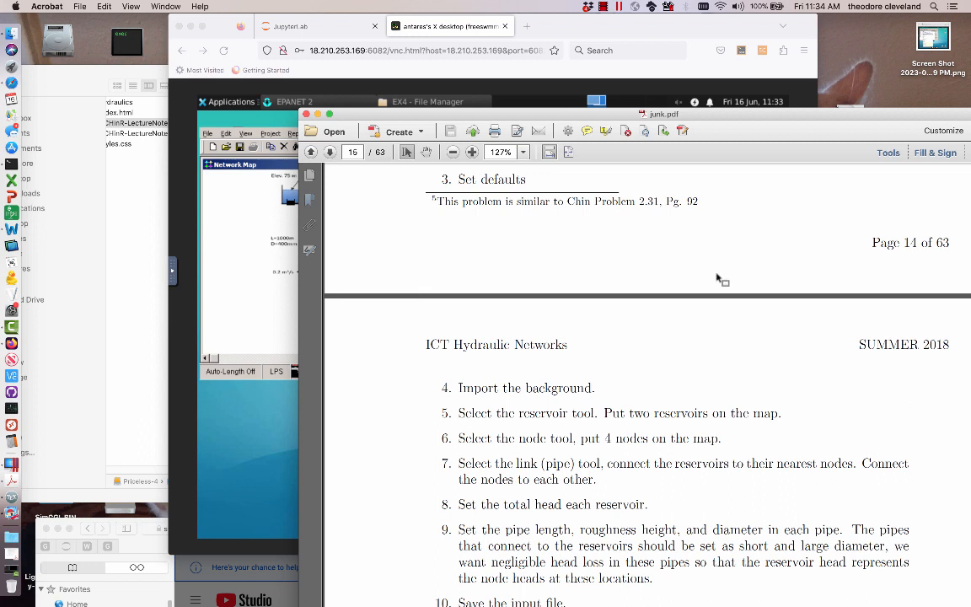
pyautogui.click(283, 337)
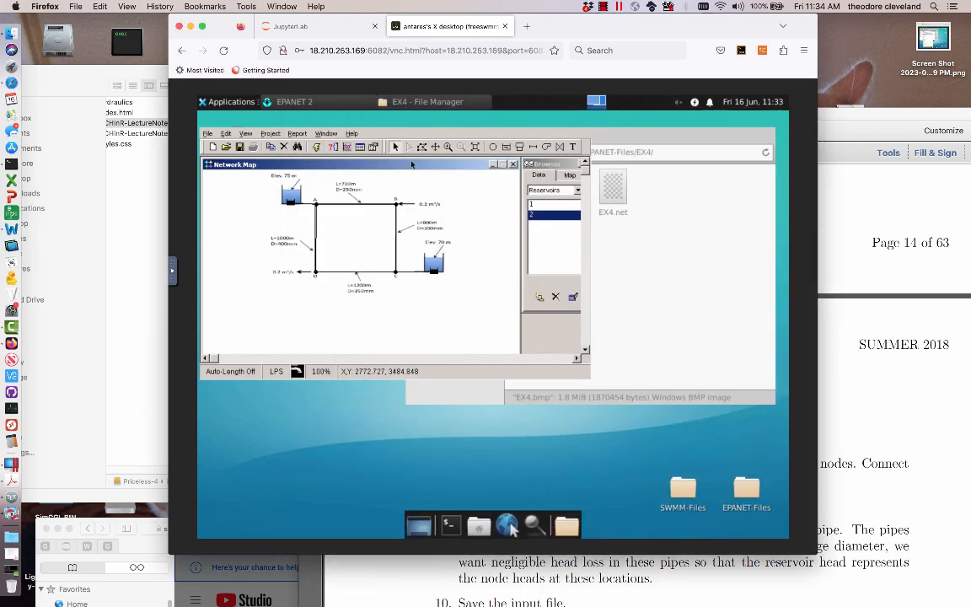
pyautogui.doubleClick(354, 206)
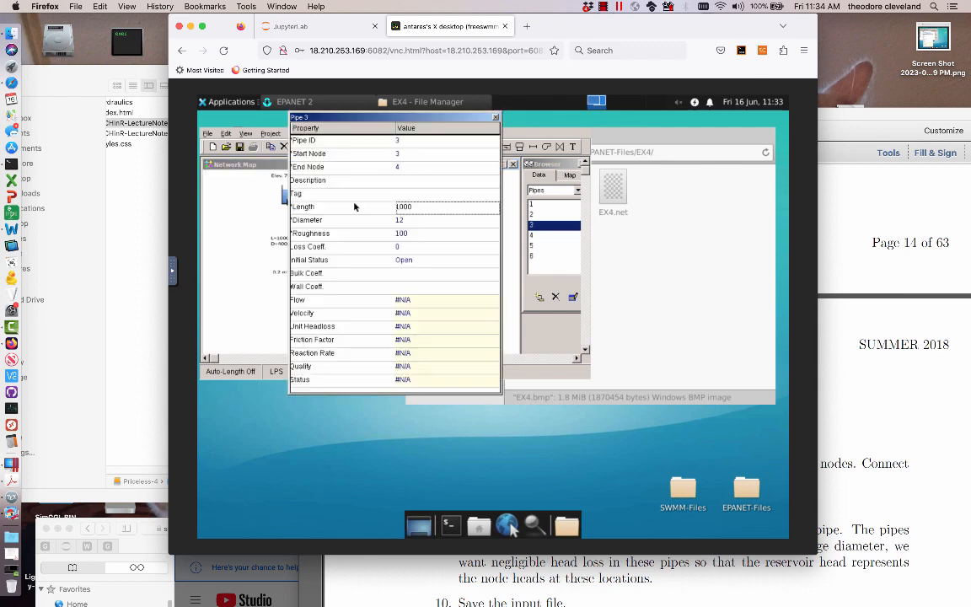
pyautogui.moveTo(404, 119); pyautogui.dragTo(627, 132)
pyautogui.click(632, 219)
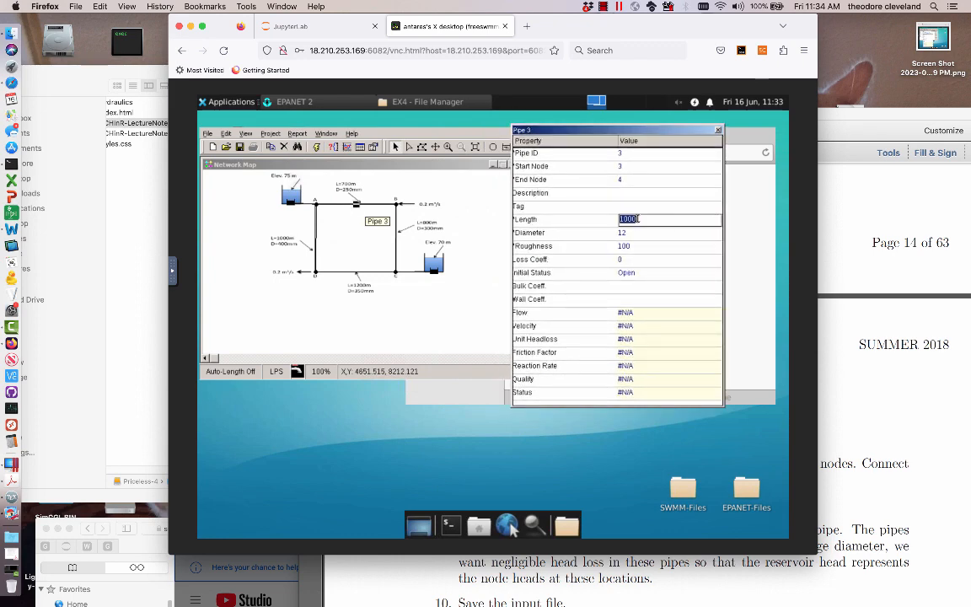
pyautogui.write('700')
# Set the length of pipe B to C to 800 and of pipe C to D to 1200, and check the length of pipe A to D.
pyautogui.click(395, 242)
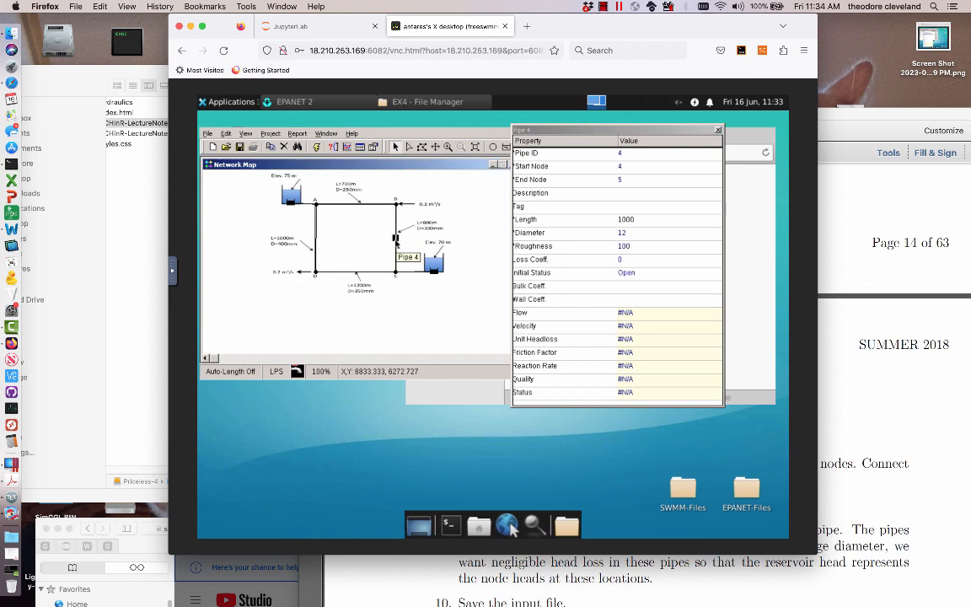
pyautogui.click(673, 219)
pyautogui.write('80')
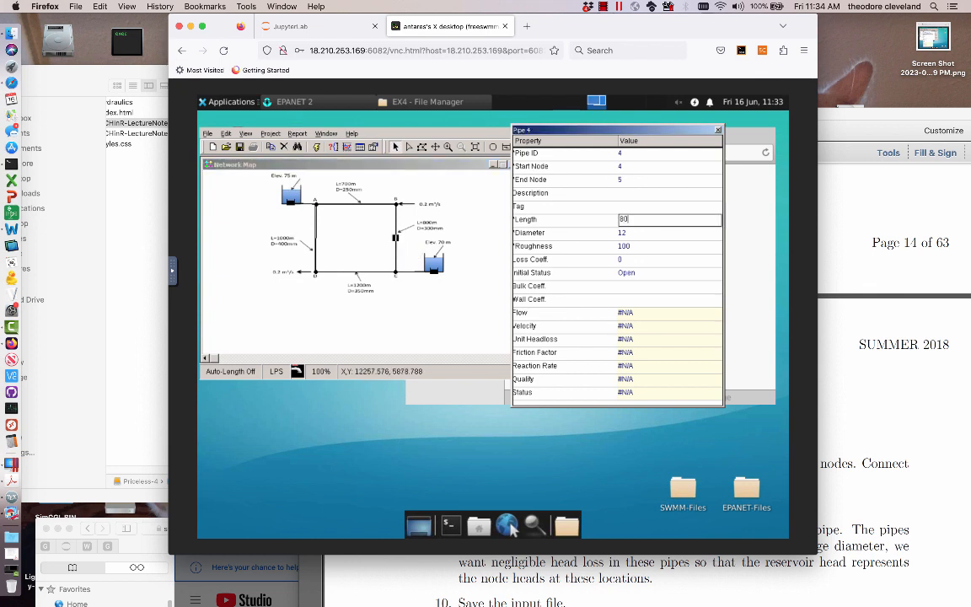
pyautogui.write('0')
pyautogui.click(355, 273)
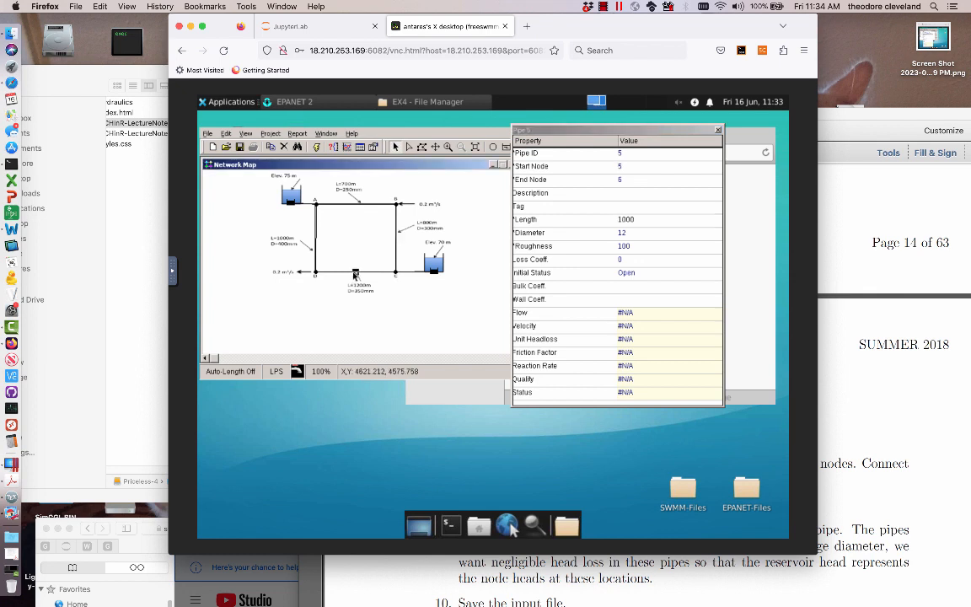
pyautogui.click(673, 218)
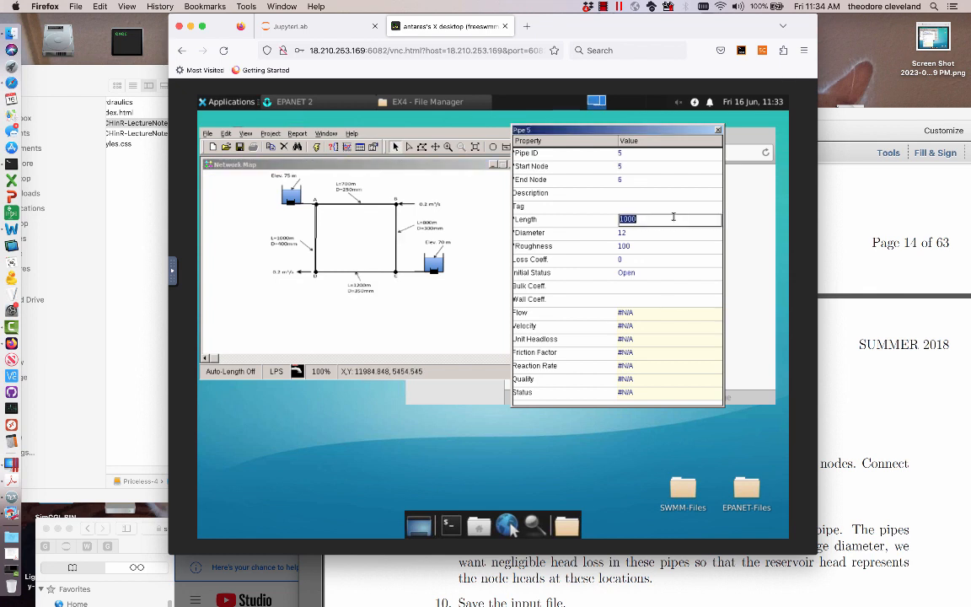
pyautogui.write('12')
pyautogui.click(317, 243)
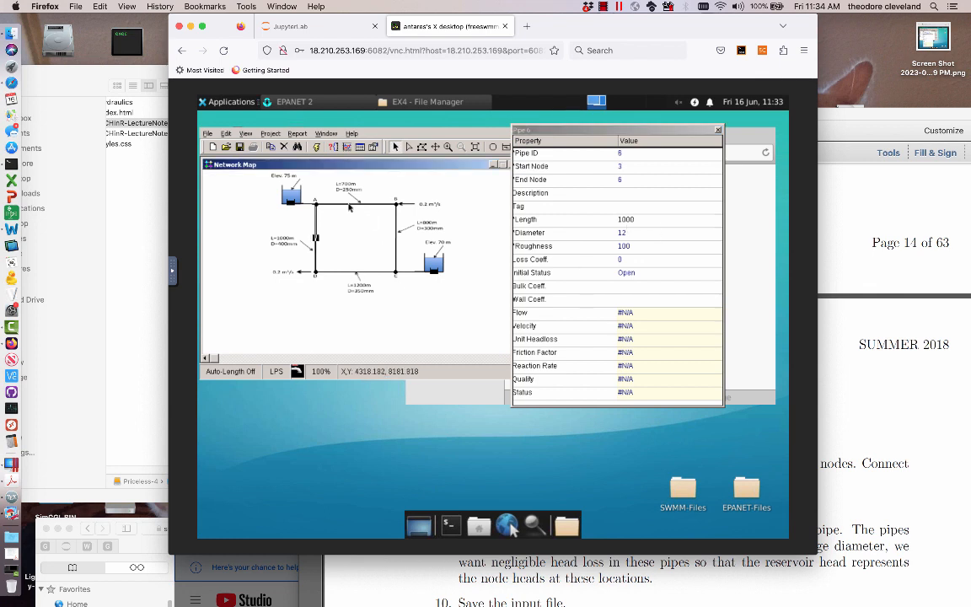
# Set the diameter of pipe A to B to 250 and of pipe B to C to 300.
pyautogui.click(349, 204)
pyautogui.click(645, 234)
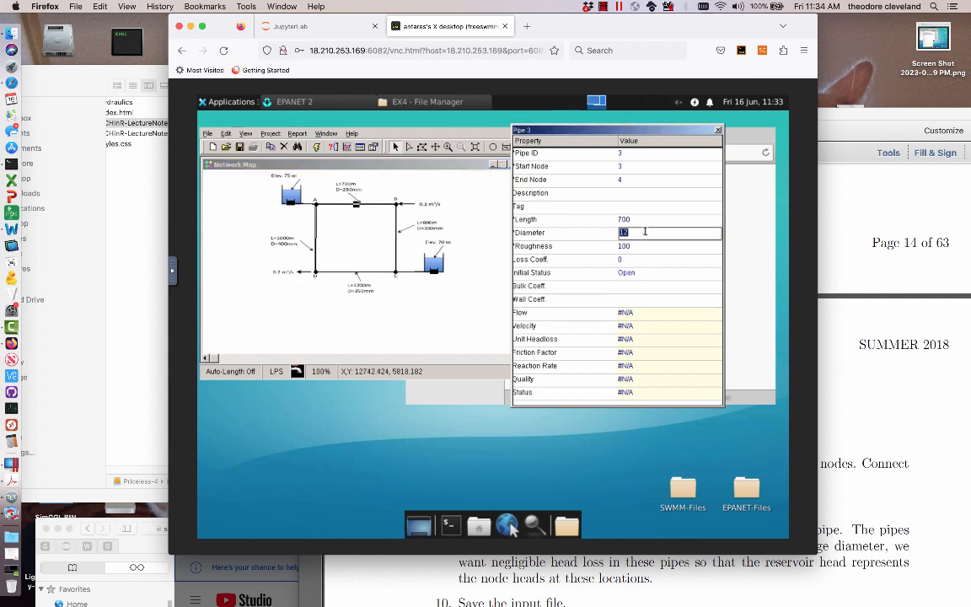
pyautogui.write('250')
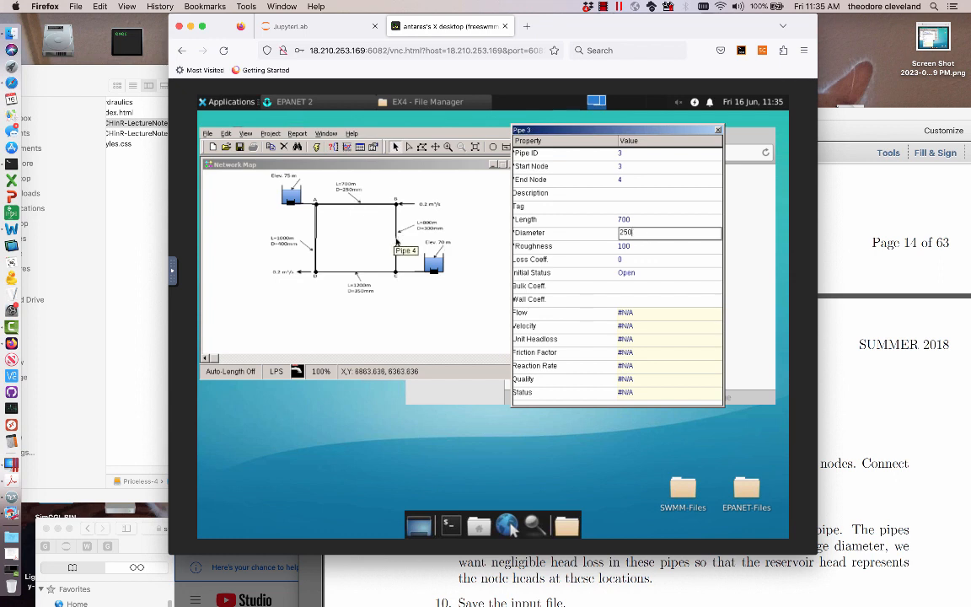
pyautogui.click(396, 242)
pyautogui.click(629, 234)
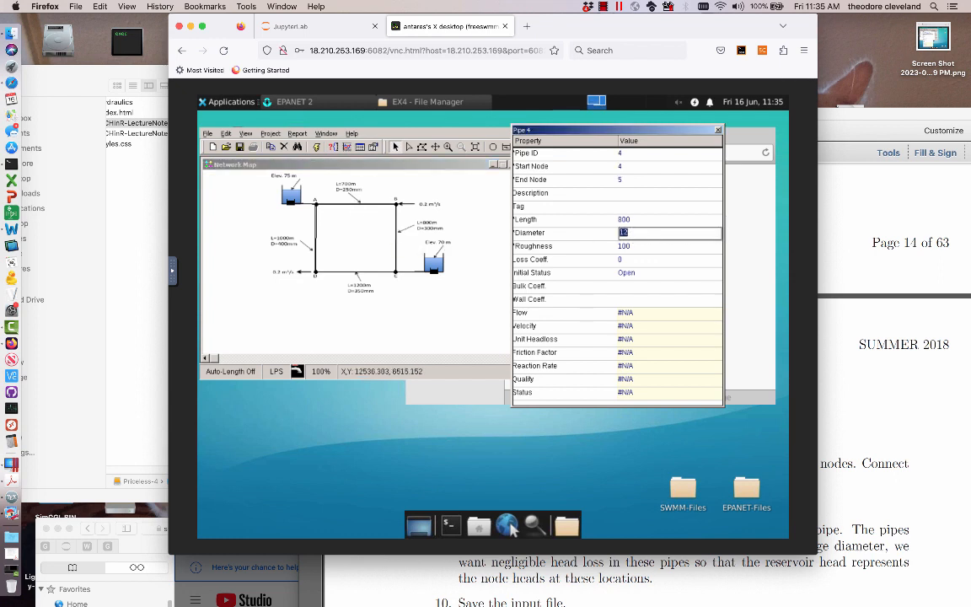
pyautogui.write('2')
pyautogui.write('300')
# Set the diameter of pipe C to D to 350 and of pipe A to D to 400.
pyautogui.click(374, 274)
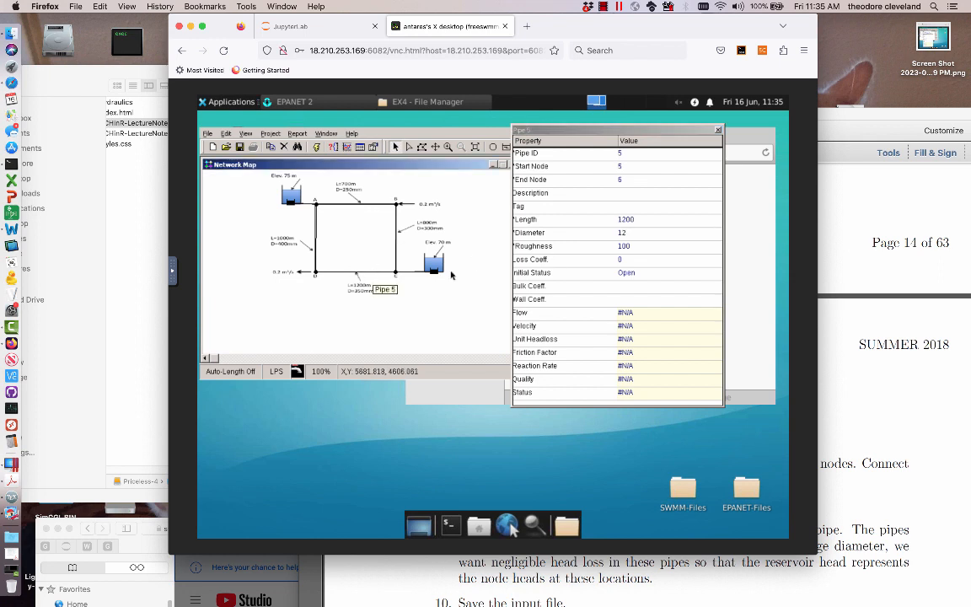
pyautogui.click(636, 234)
pyautogui.write('350')
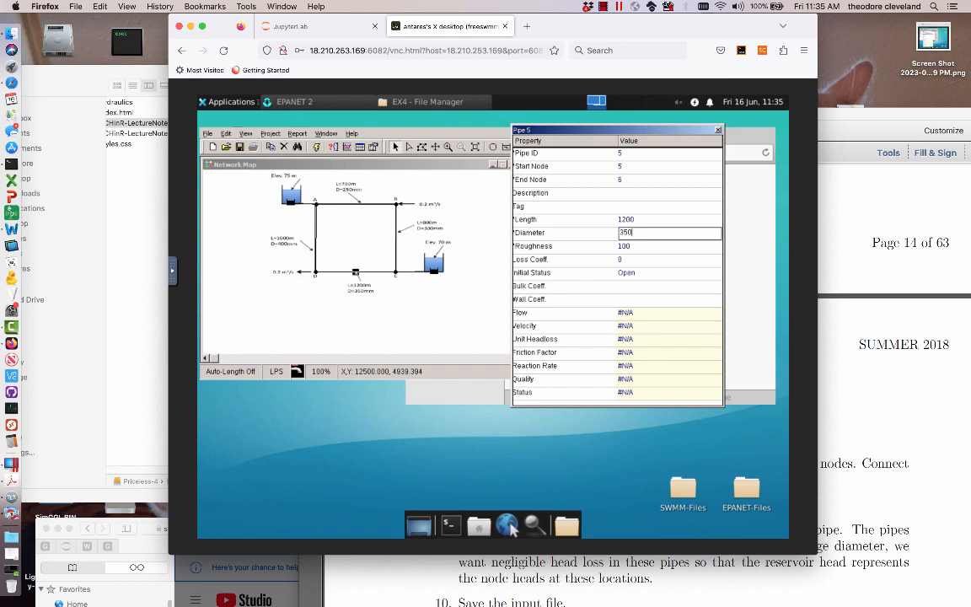
pyautogui.click(390, 299)
pyautogui.click(315, 246)
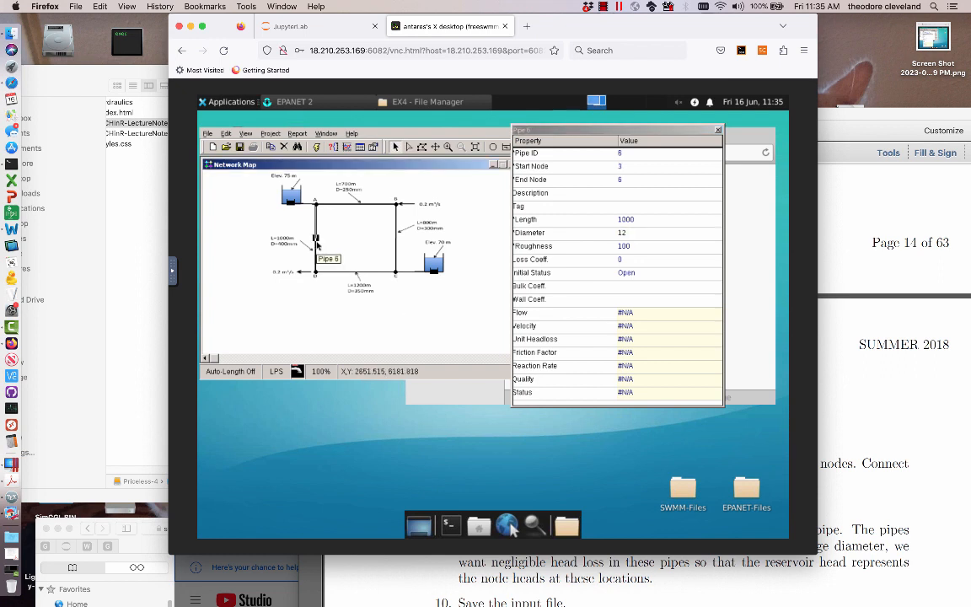
pyautogui.click(655, 232)
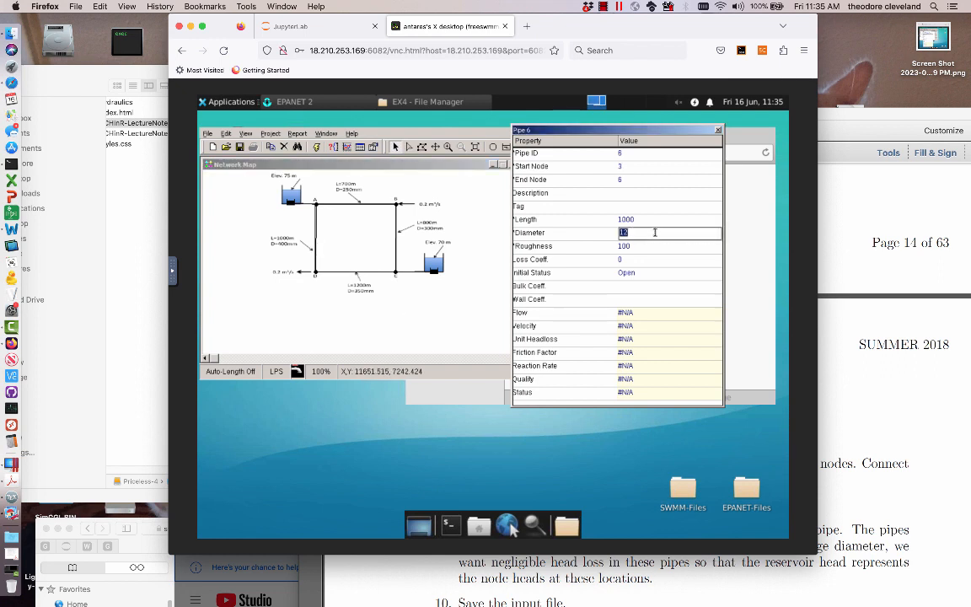
pyautogui.write('400')
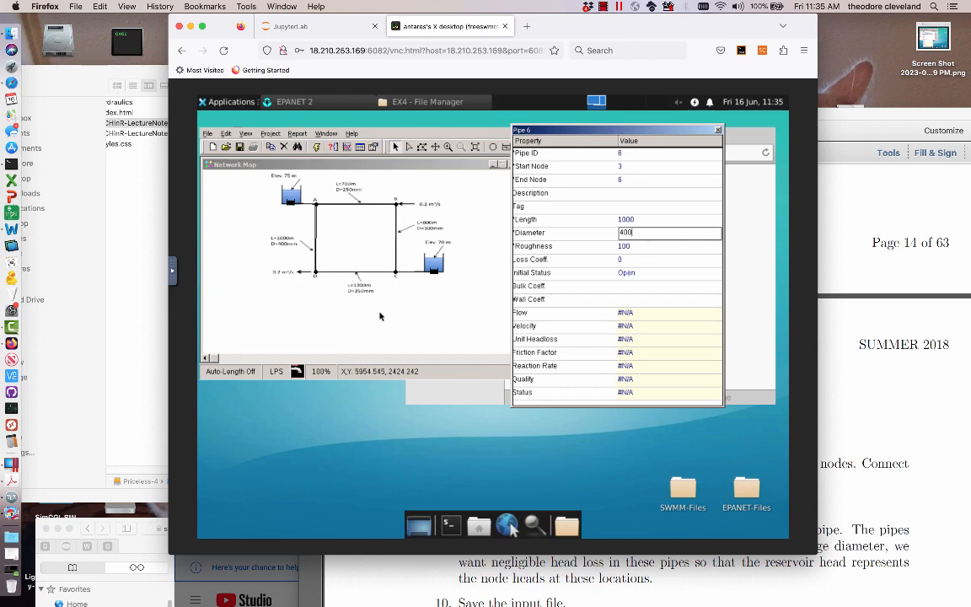
pyautogui.click(379, 316)
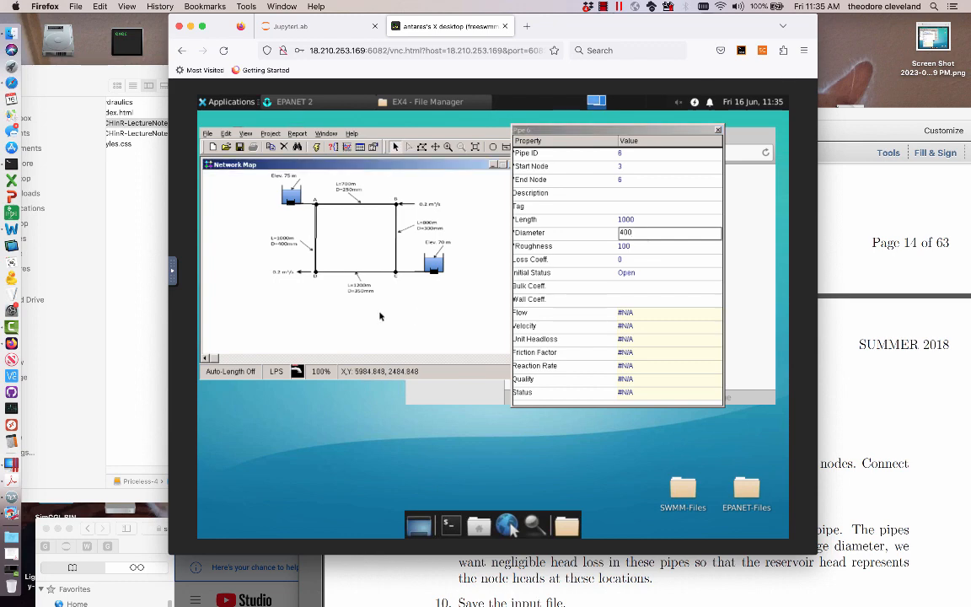
# Look up the roughness height in junk.pdf and, back in EPANET, set the roughness of pipe A to B to 0.26.
pyautogui.click(839, 336)
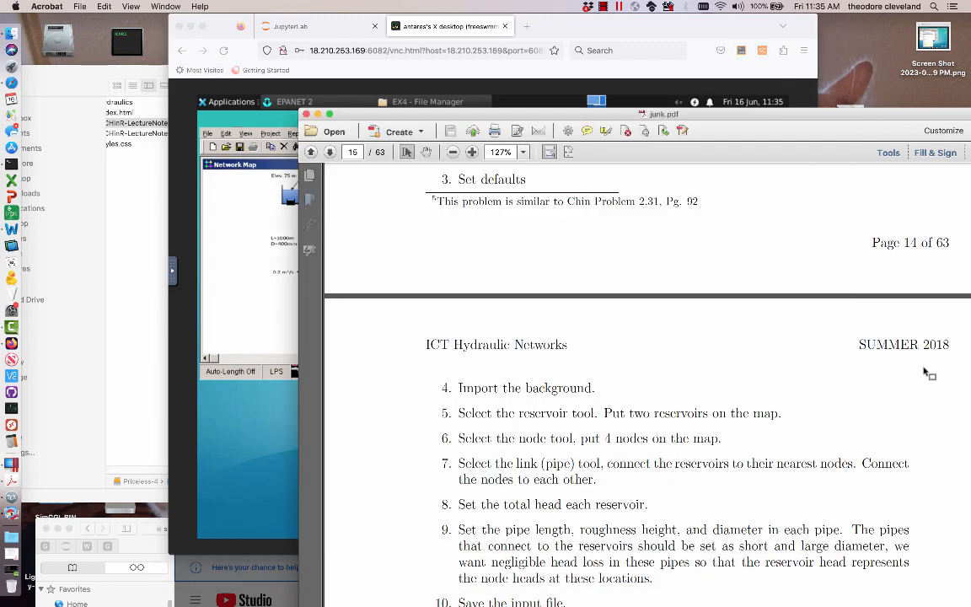
pyautogui.scroll(-5, 927, 373)
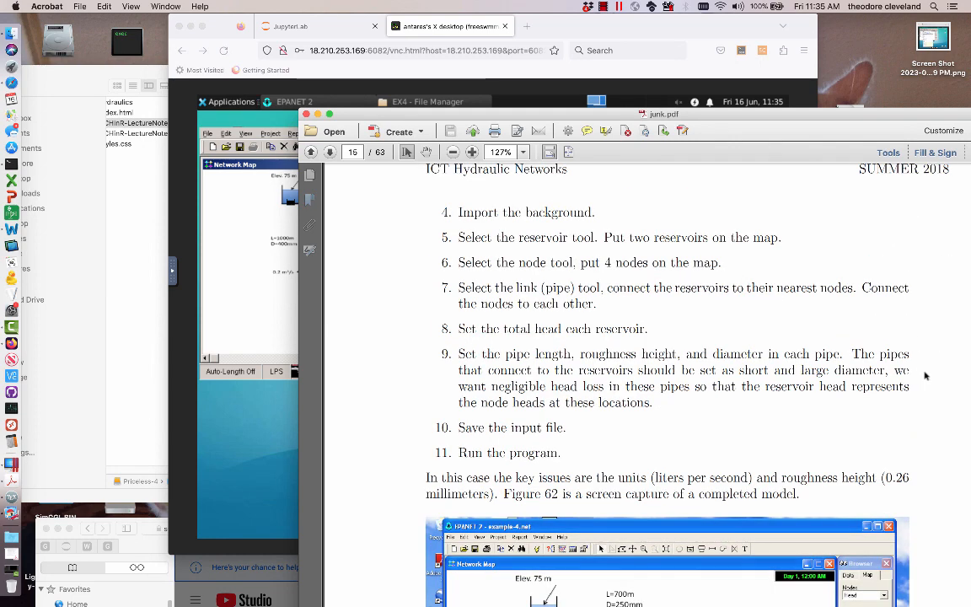
pyautogui.click(199, 273)
pyautogui.click(363, 208)
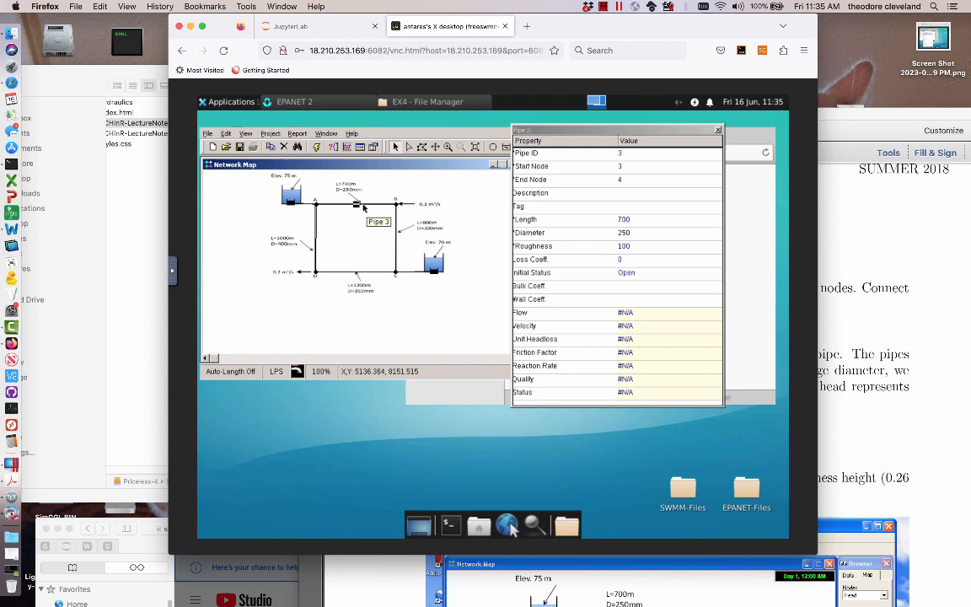
pyautogui.click(658, 246)
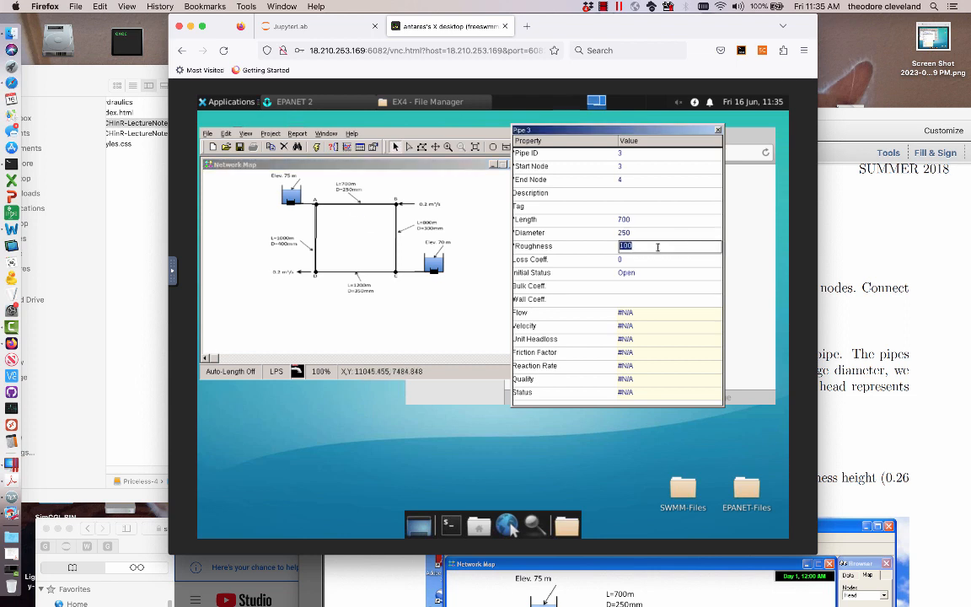
pyautogui.press('BackSpace')
pyautogui.write('25')
# Set the roughness of pipe B to C to 0.26.
pyautogui.click(396, 245)
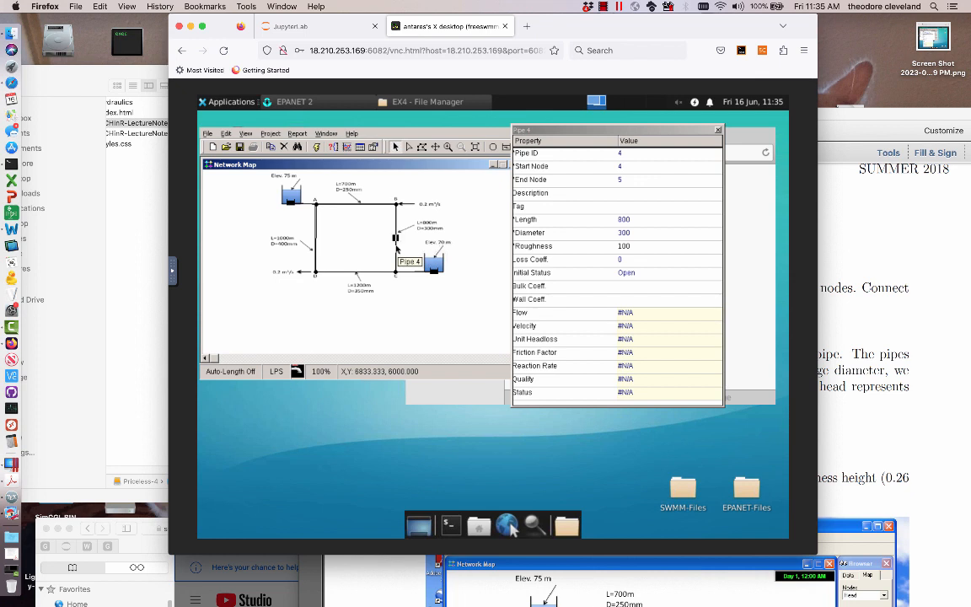
pyautogui.click(690, 245)
pyautogui.press('BackSpace')
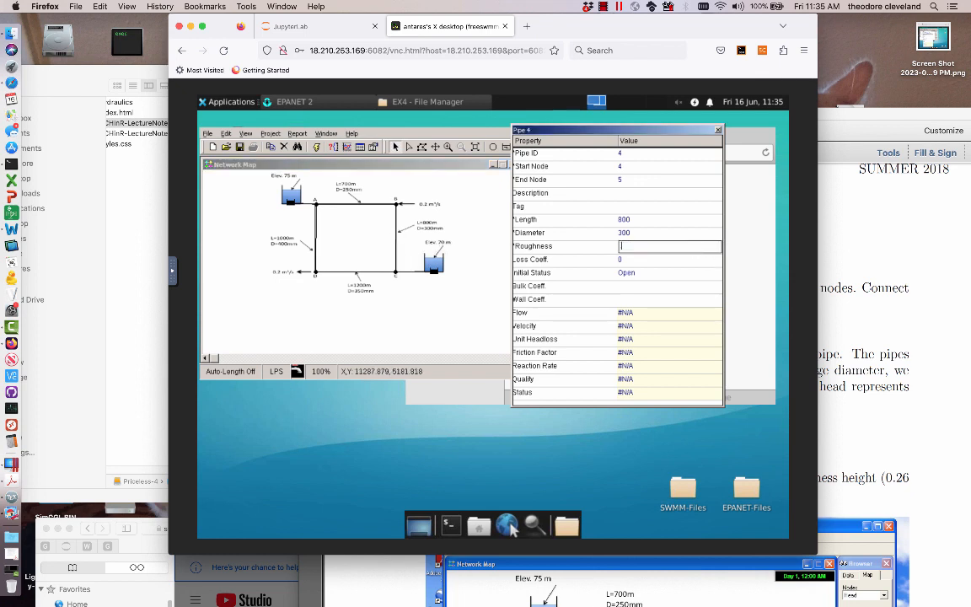
pyautogui.write('225')
# Set the roughness of pipe C to D to .27.
pyautogui.click(355, 271)
pyautogui.click(668, 245)
pyautogui.write('27')
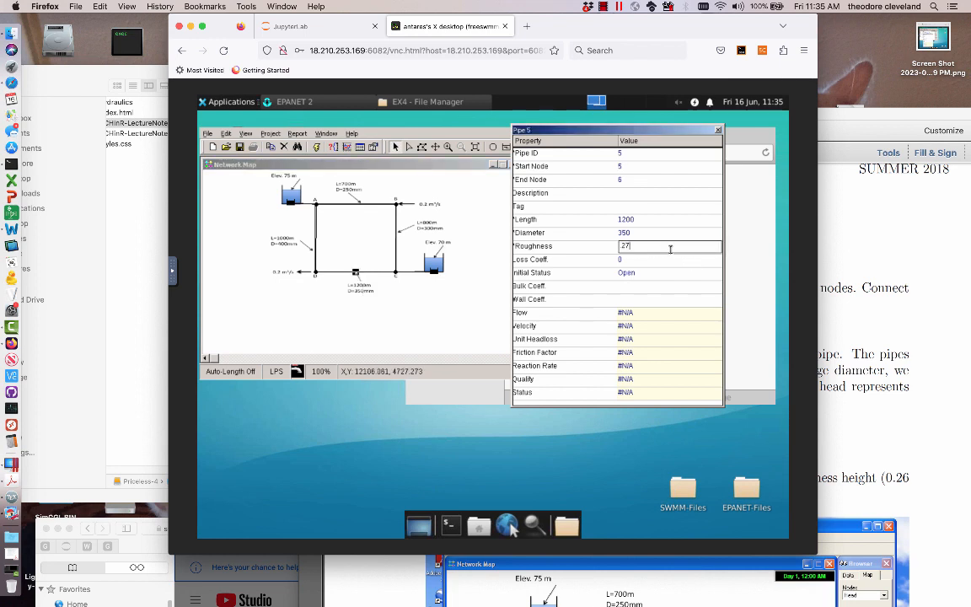
# Set the roughness of pipe A to D to .26.
pyautogui.click(315, 243)
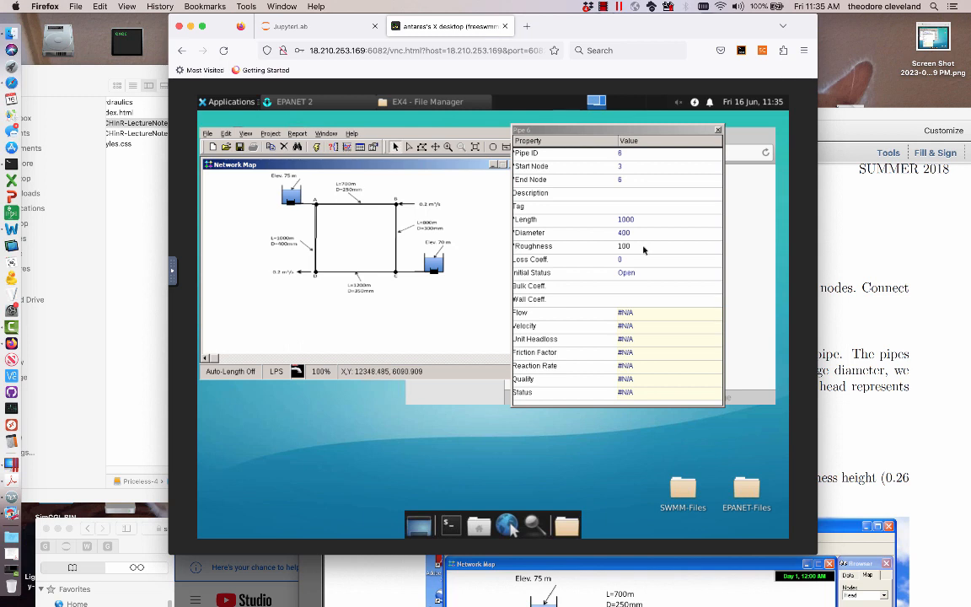
pyautogui.click(643, 246)
pyautogui.write('26')
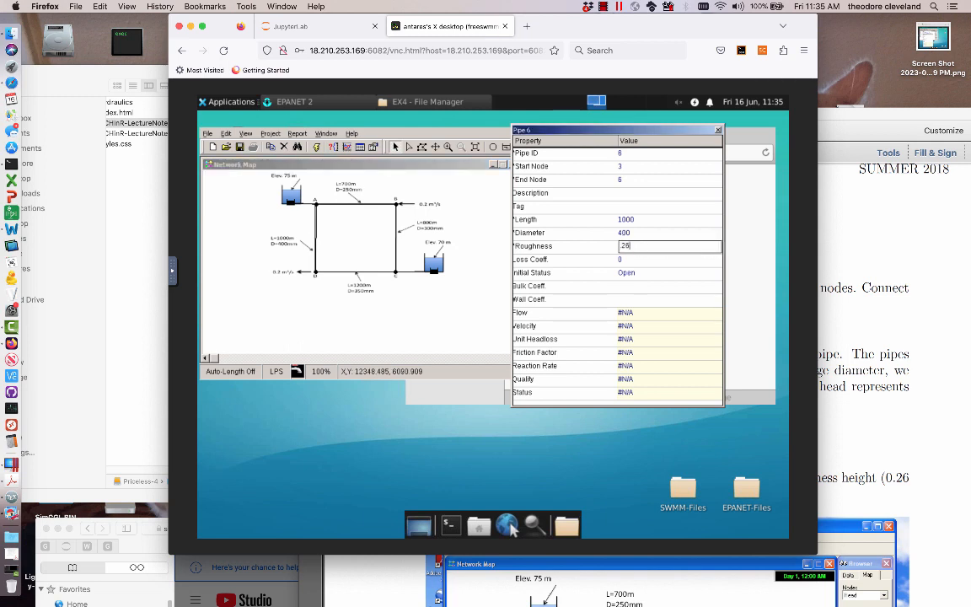
# Correct the roughness of pipe C to D to .26 and close its properties.
pyautogui.click(365, 274)
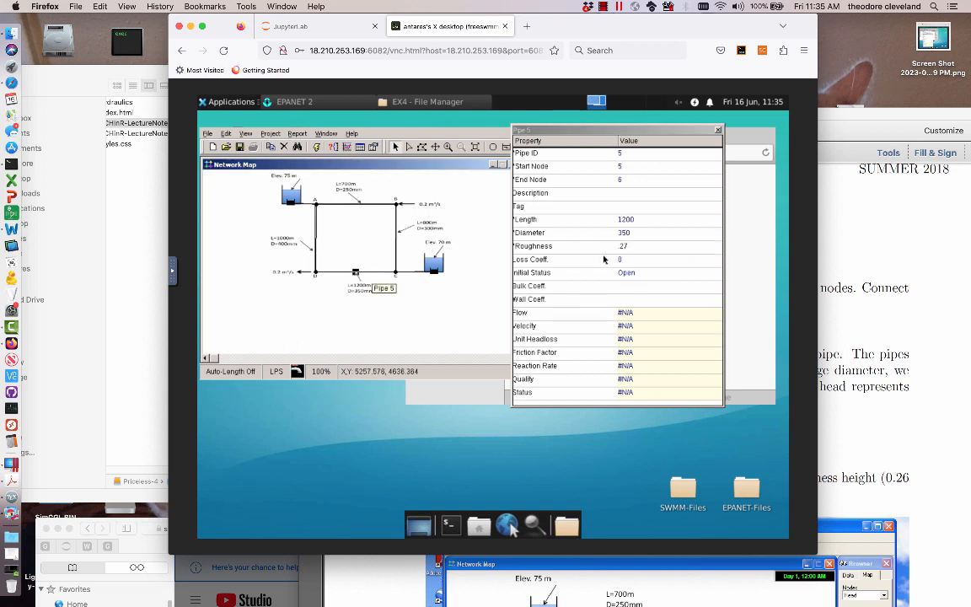
pyautogui.click(649, 246)
pyautogui.press('BackSpace')
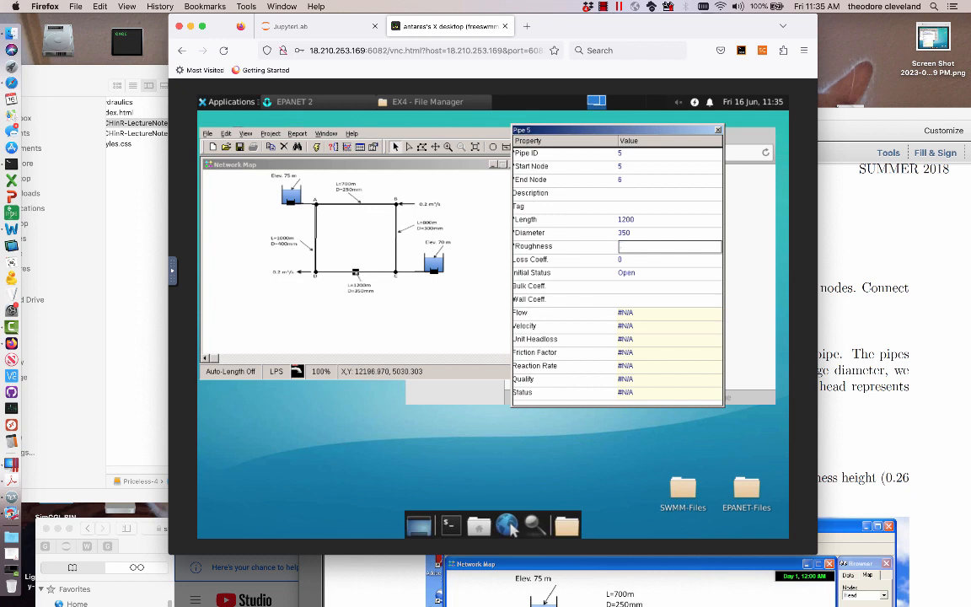
pyautogui.write('26')
pyautogui.click(717, 130)
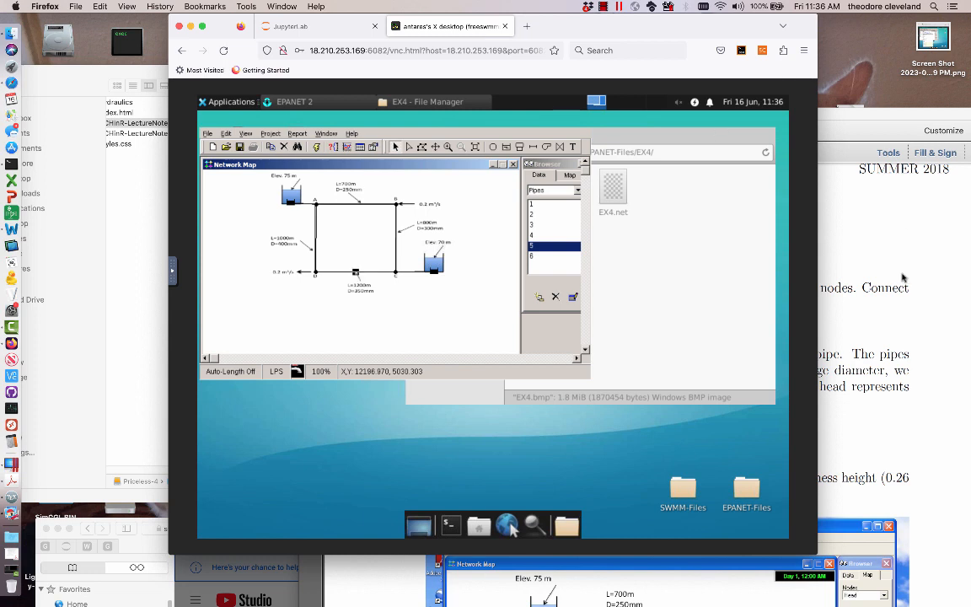
# Recheck the guidance on reservoir pipes in junk.pdf and, back in EPANET, set the length of the pipe joining the 70 m reservoir to C to 10.
pyautogui.click(414, 271)
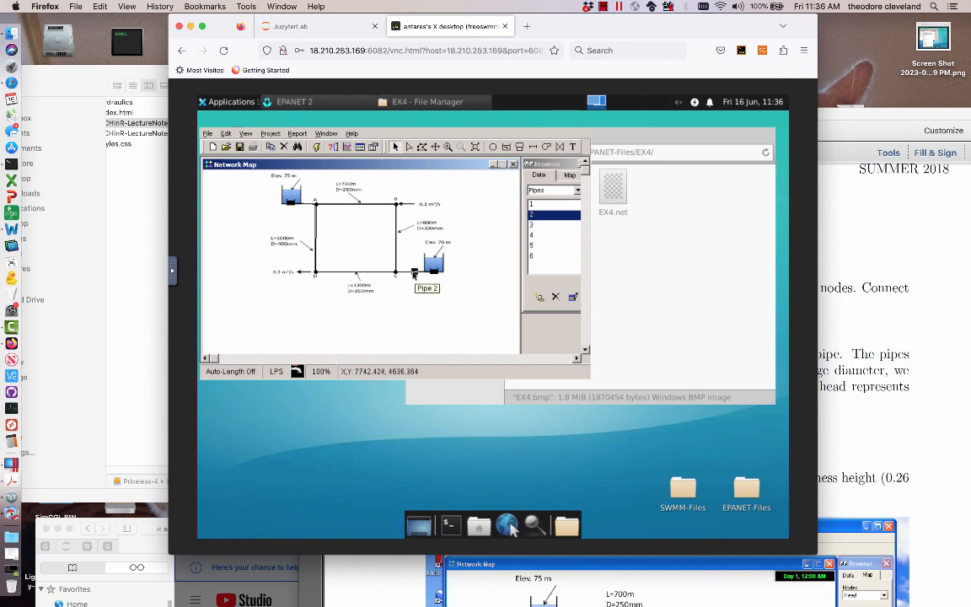
pyautogui.click(872, 308)
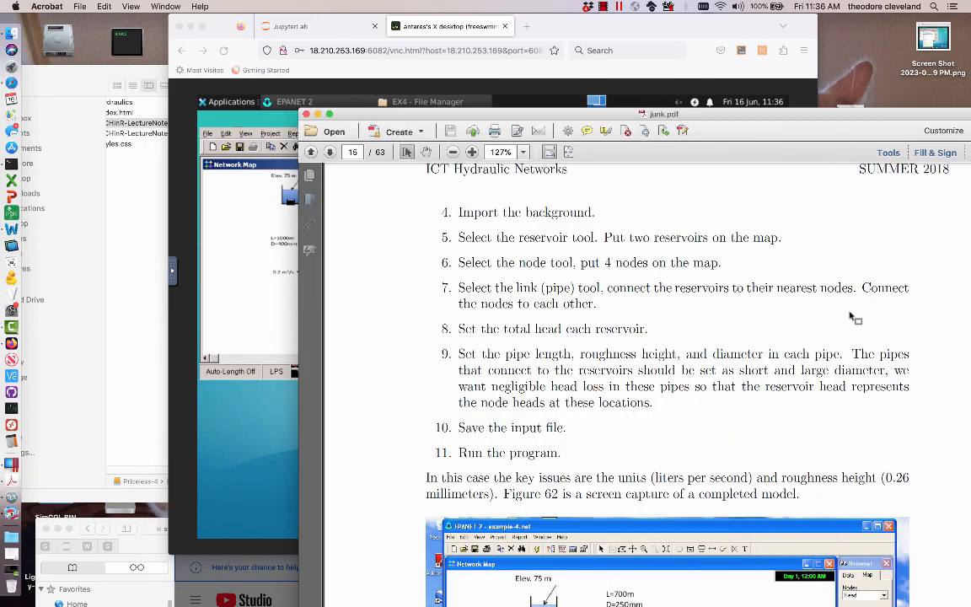
pyautogui.scroll(-1, 851, 317)
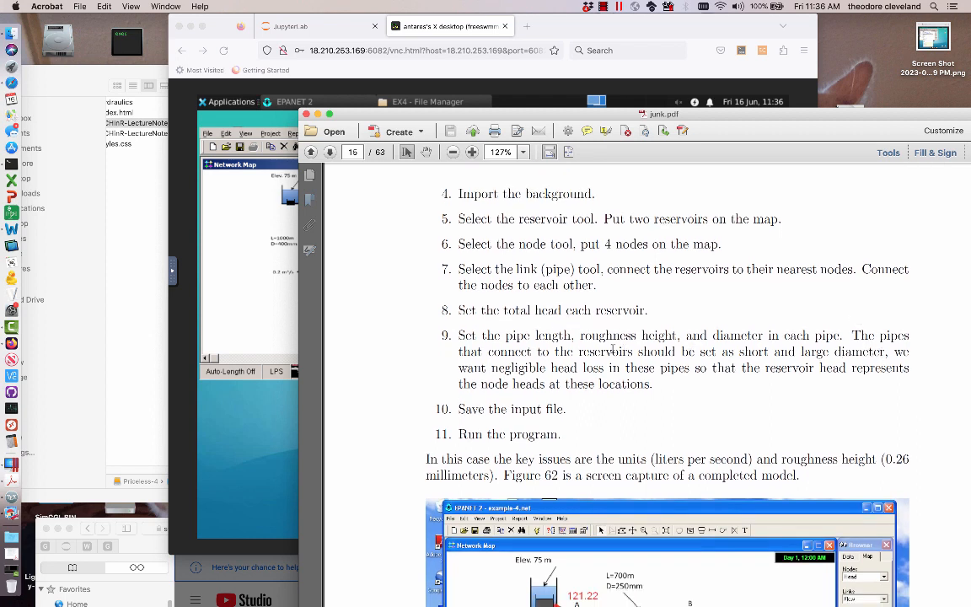
pyautogui.click(254, 325)
pyautogui.doubleClick(413, 273)
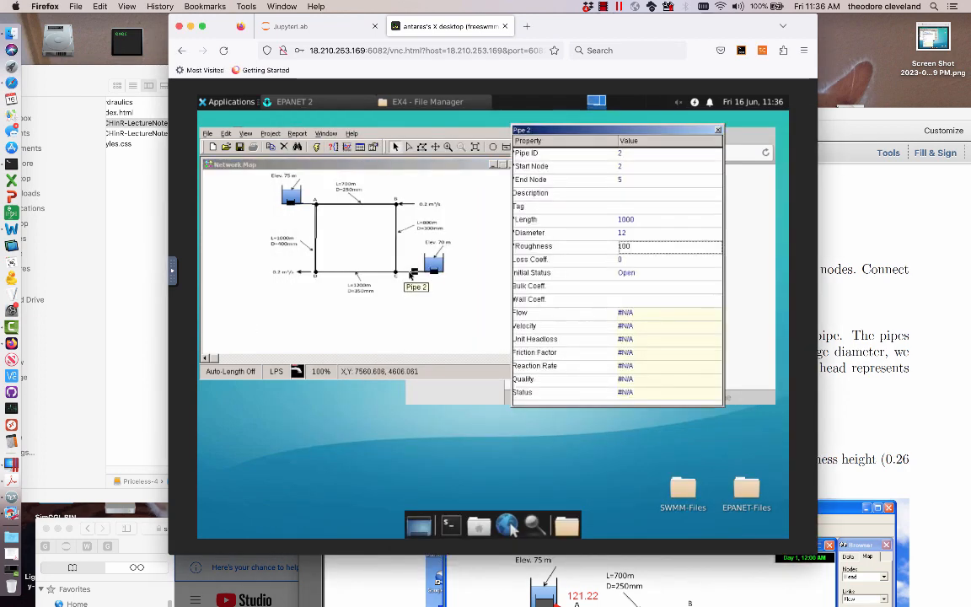
pyautogui.press('Down')
pyautogui.write('10')
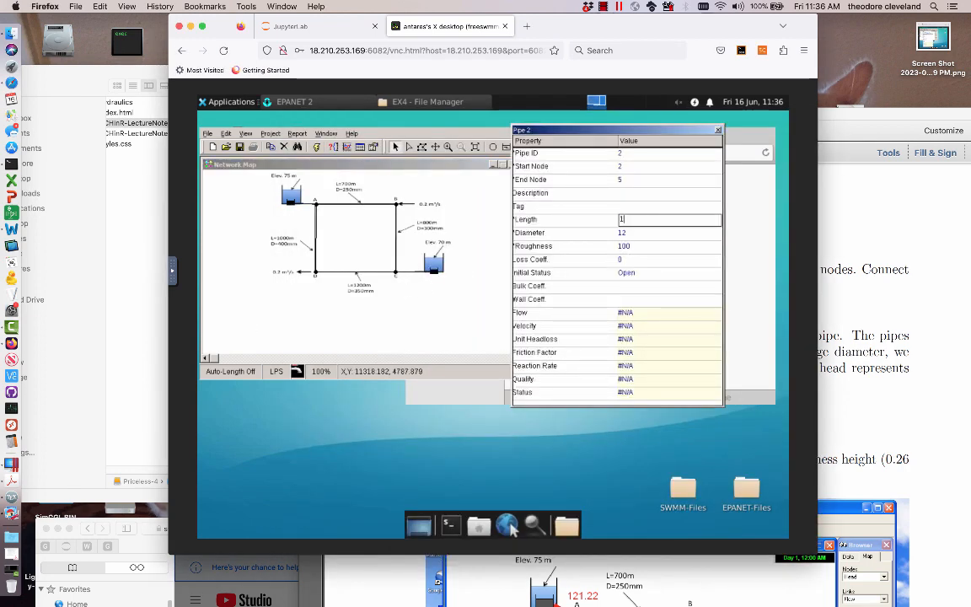
# Set the diameter of the pipe between the 70 m reservoir and C to 900 and its roughness to 0.26.
pyautogui.click(642, 235)
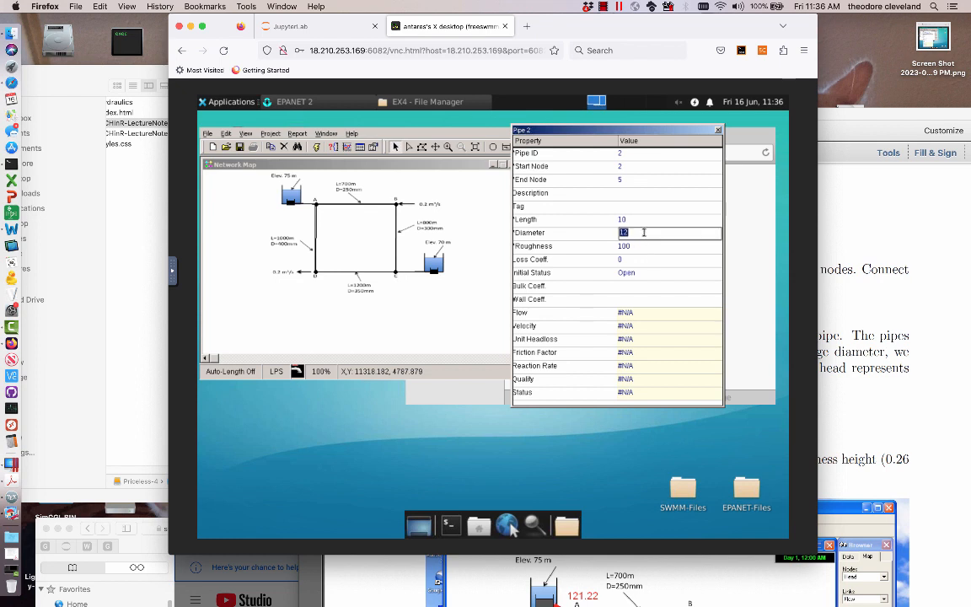
pyautogui.write('900')
pyautogui.click(635, 246)
pyautogui.write('0.')
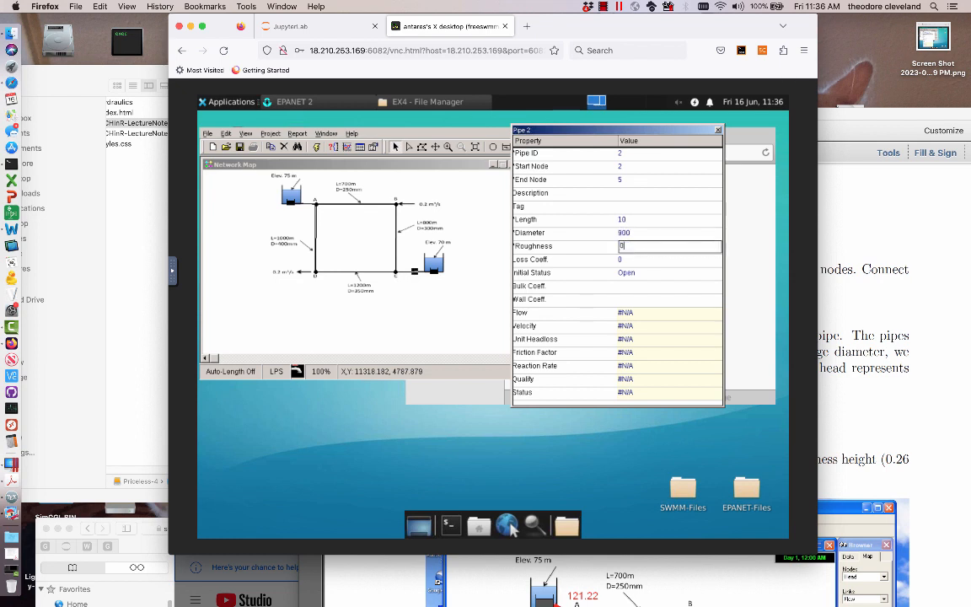
pyautogui.write('26')
# Set the length of the pipe between the 75 m reservoir and A to 10 and its diameter to 900.
pyautogui.click(307, 206)
pyautogui.click(311, 211)
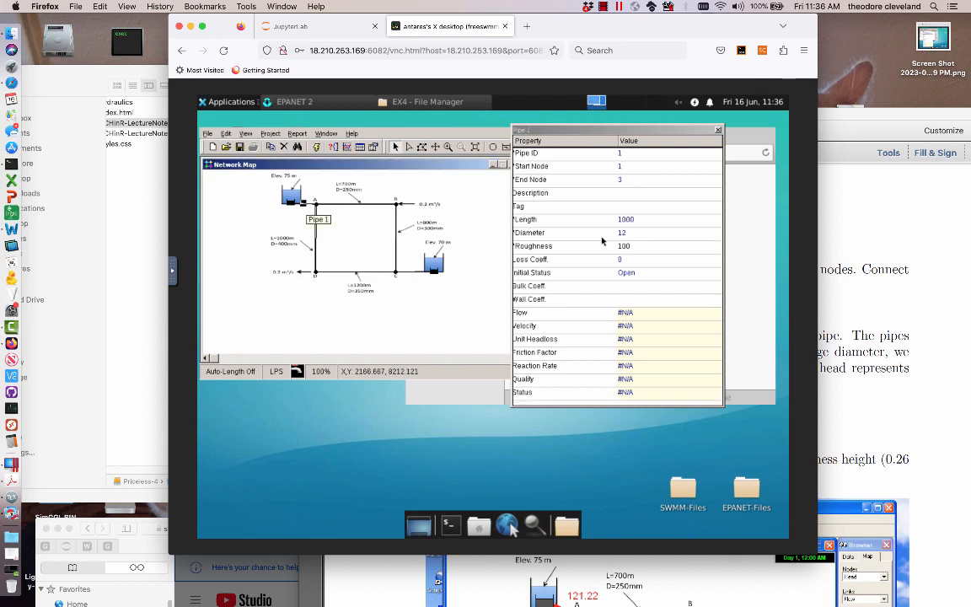
pyautogui.click(628, 219)
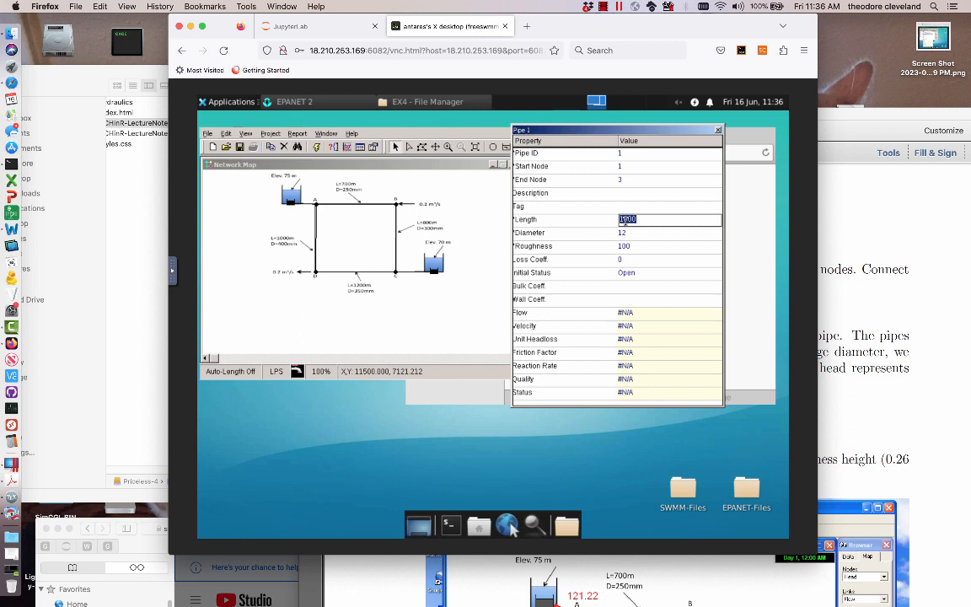
pyautogui.write('10')
pyautogui.click(641, 233)
pyautogui.write('900')
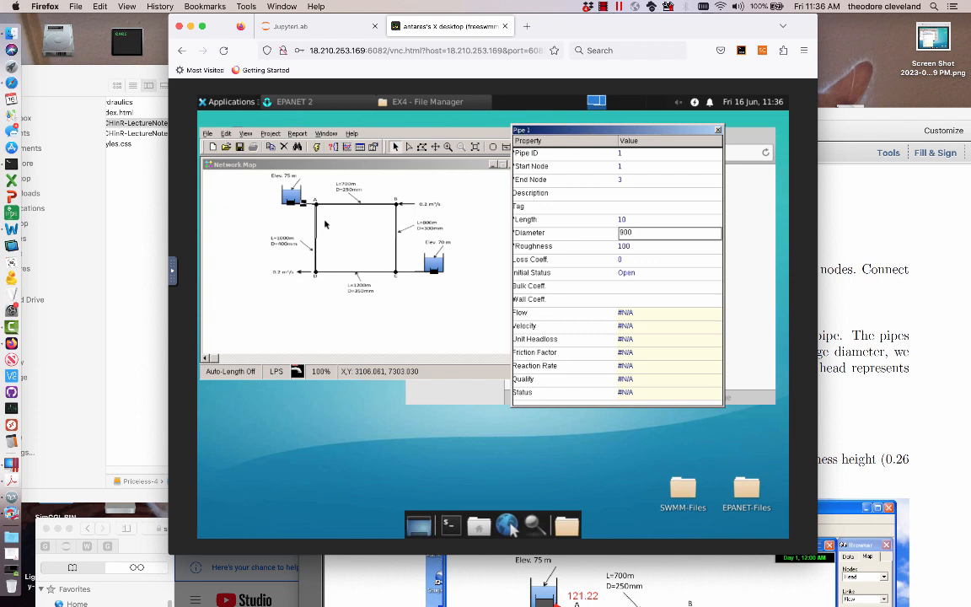
# Set the roughness of the pipe between the 75 m reservoir and A to 0.26 and close its properties.
pyautogui.click(648, 247)
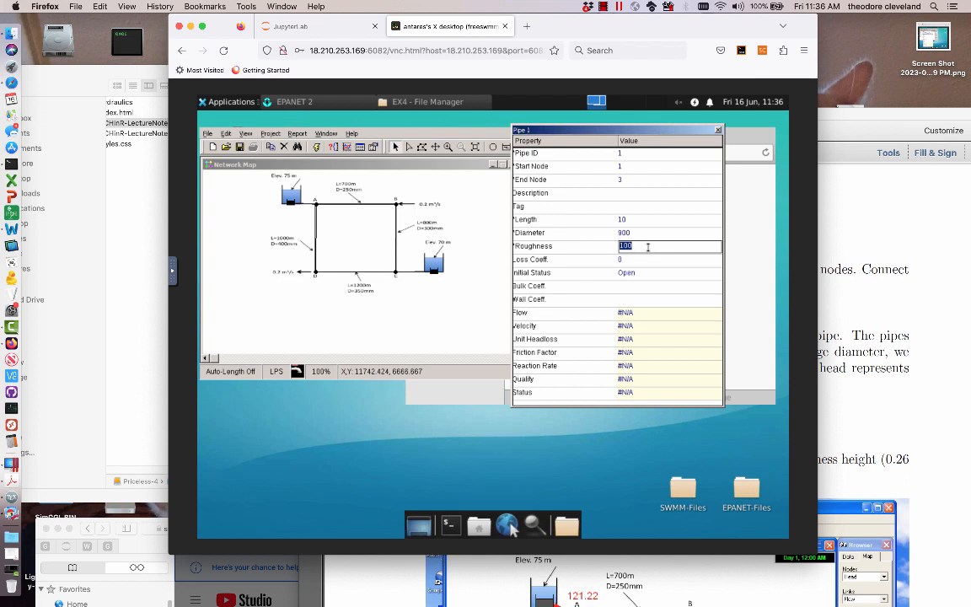
pyautogui.write('0.26')
pyautogui.click(717, 131)
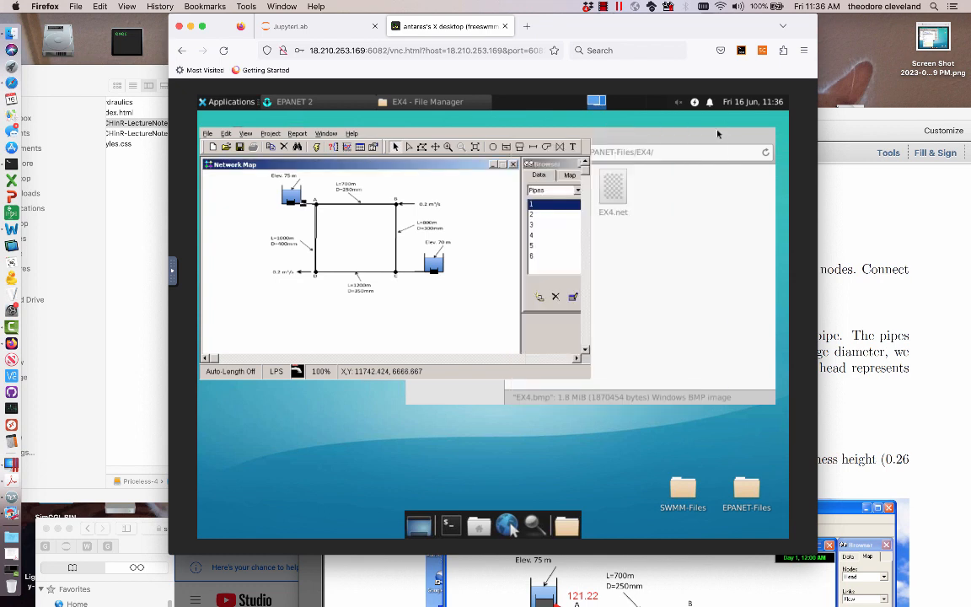
# Check the remaining instructions in junk.pdf and, back in EPANET, set the base demand of junction B to -200.
pyautogui.click(885, 336)
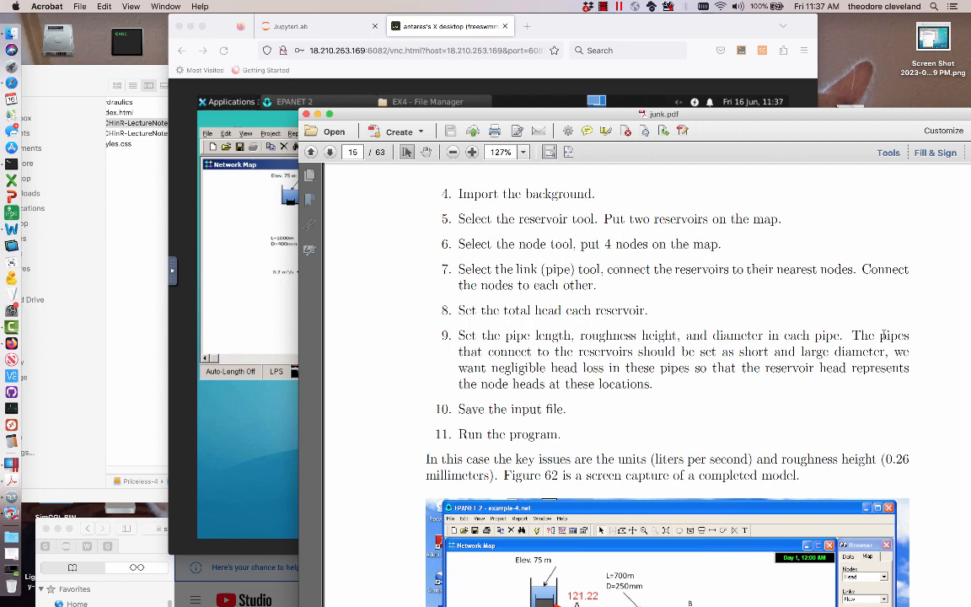
pyautogui.click(235, 294)
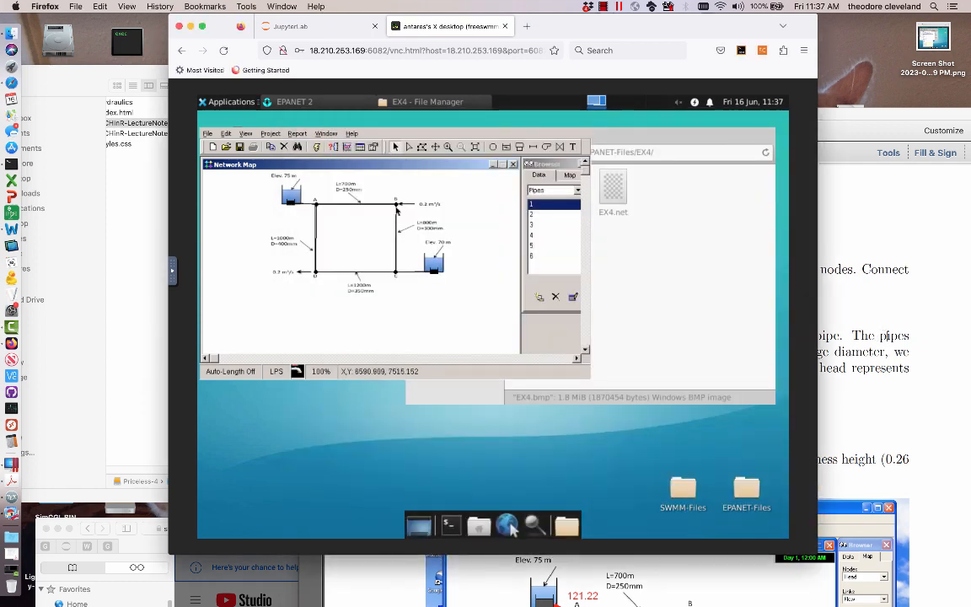
pyautogui.doubleClick(397, 205)
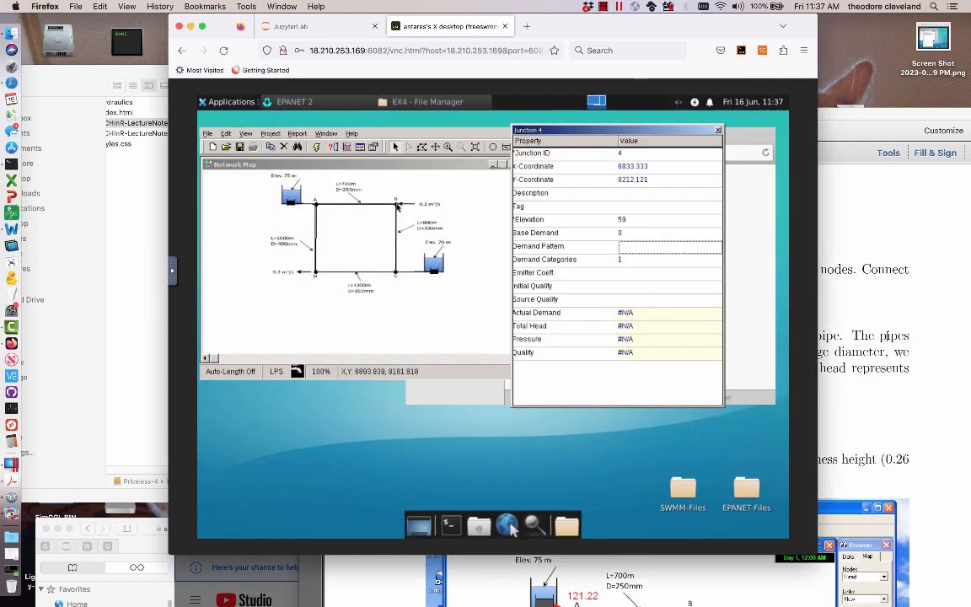
pyautogui.click(637, 232)
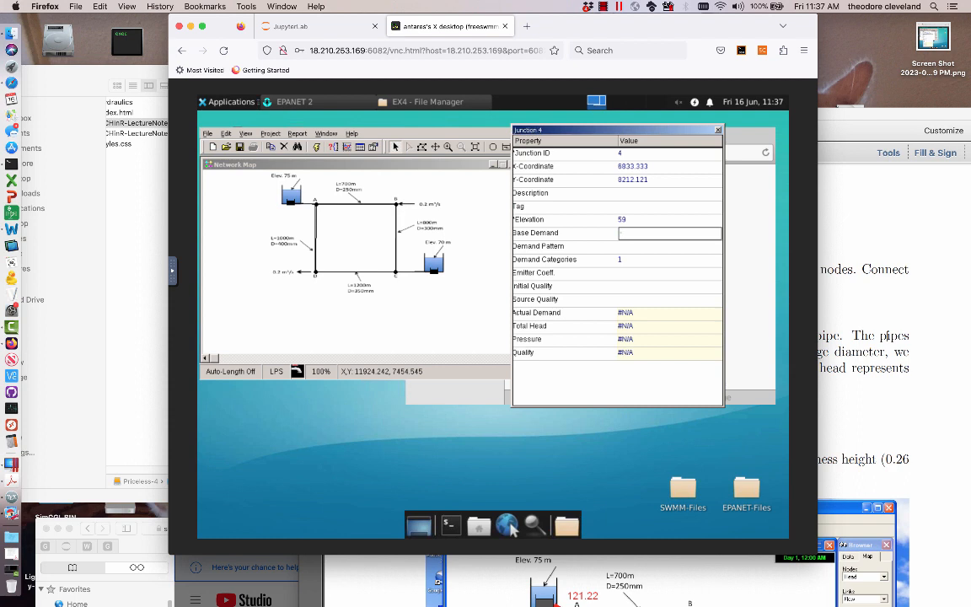
pyautogui.write('00')
# Set the base demand of junction D to 200 and close its properties.
pyautogui.click(317, 275)
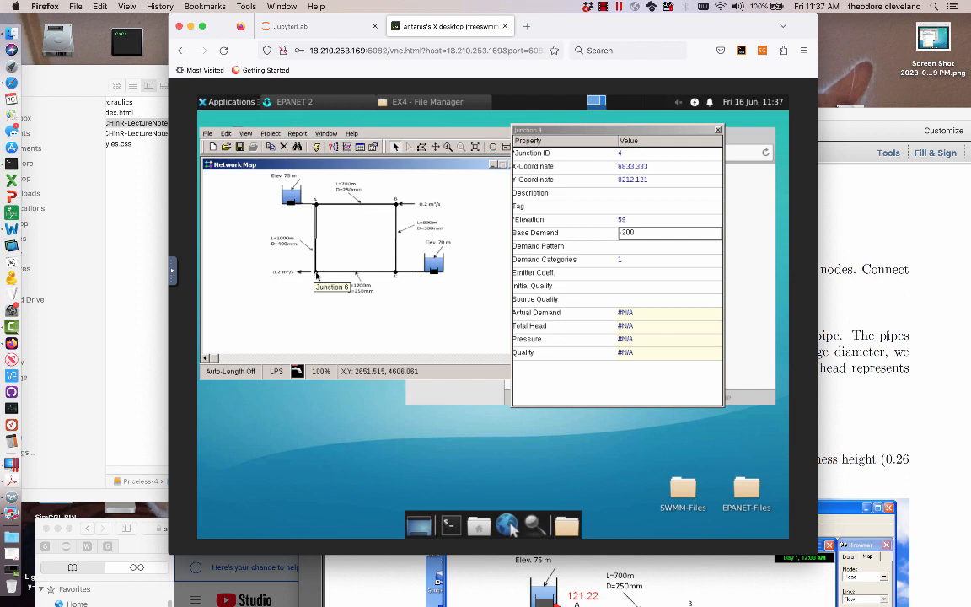
pyautogui.click(316, 275)
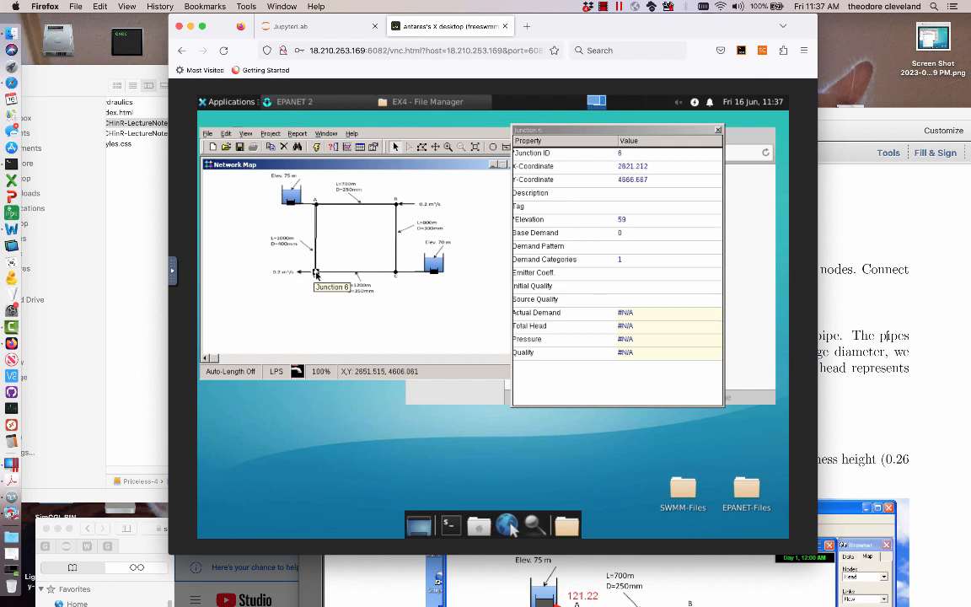
pyautogui.click(680, 220)
pyautogui.click(679, 232)
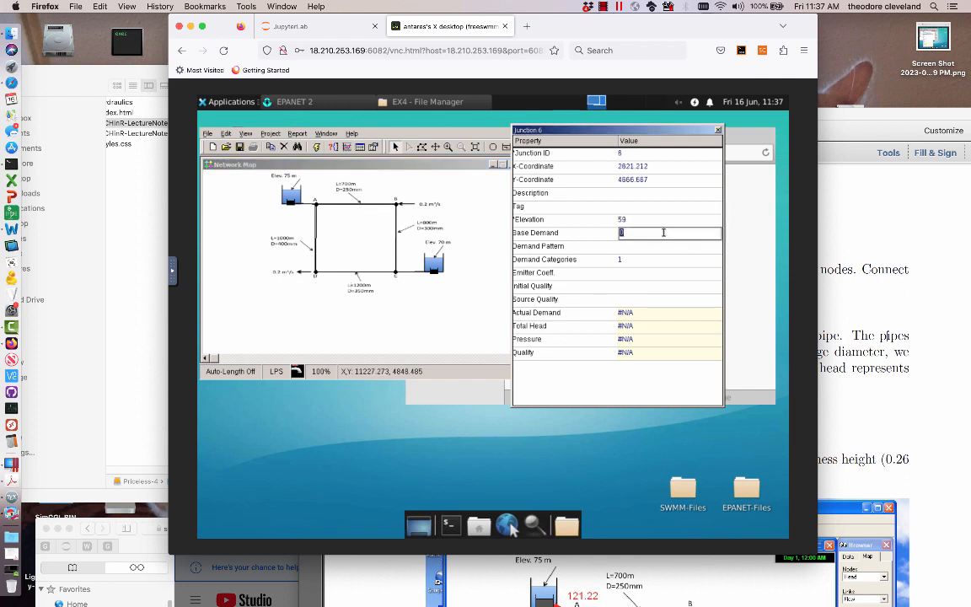
pyautogui.write('200')
pyautogui.click(384, 262)
pyautogui.click(718, 132)
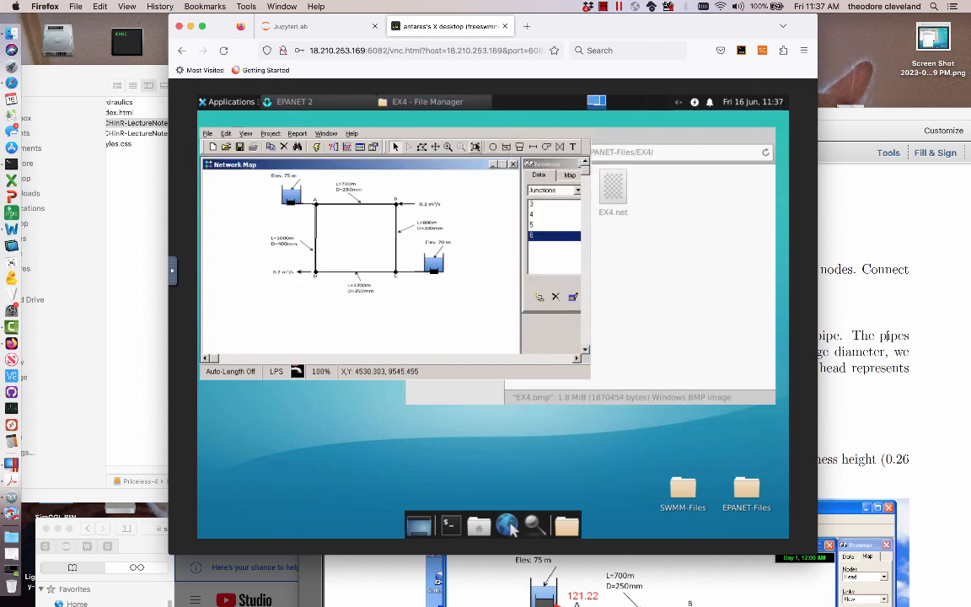
# Outline a selection region on the map that encloses junctions A, B, C and D.
pyautogui.click(422, 147)
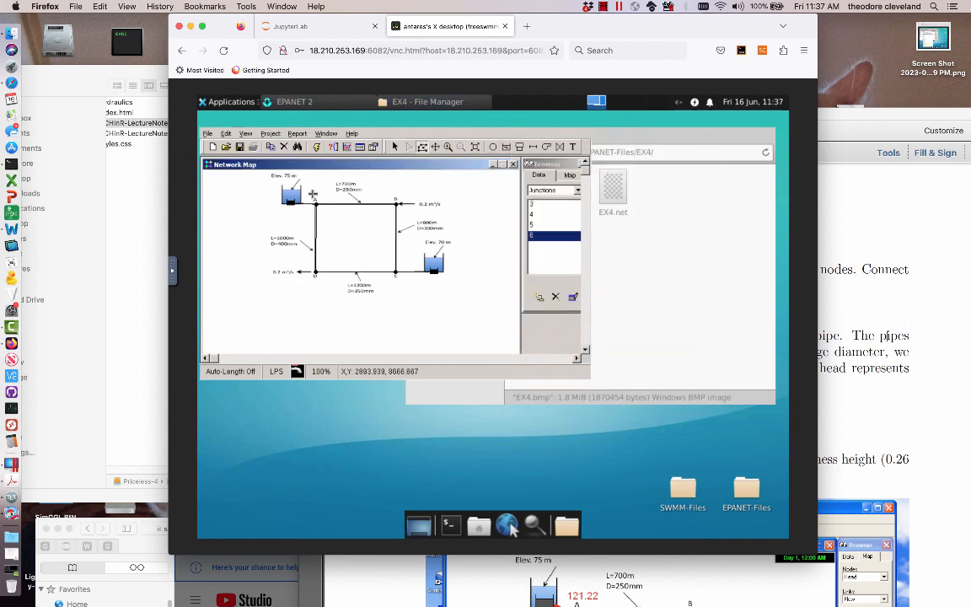
pyautogui.click(314, 194)
pyautogui.click(413, 195)
pyautogui.click(408, 296)
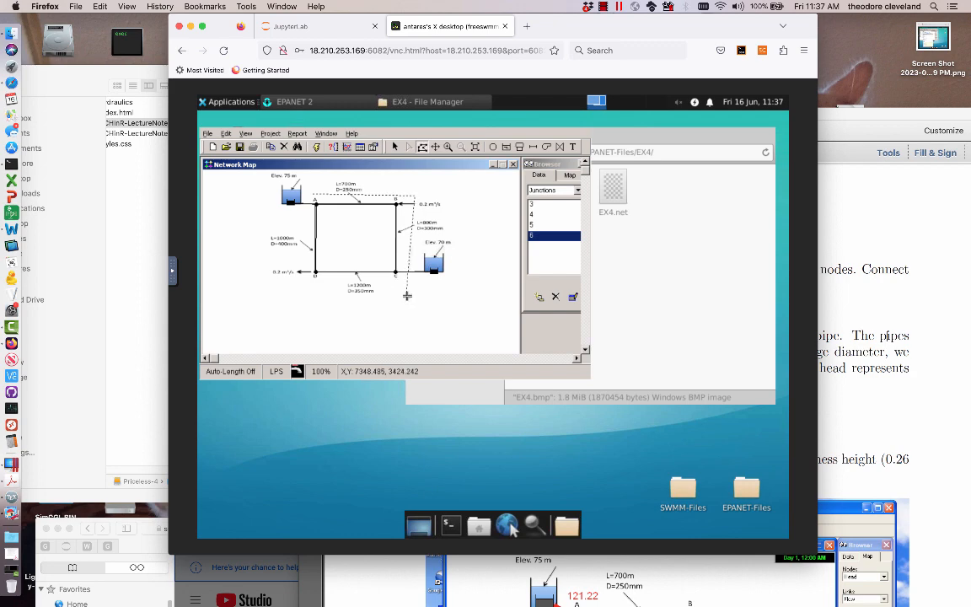
pyautogui.rightClick(290, 285)
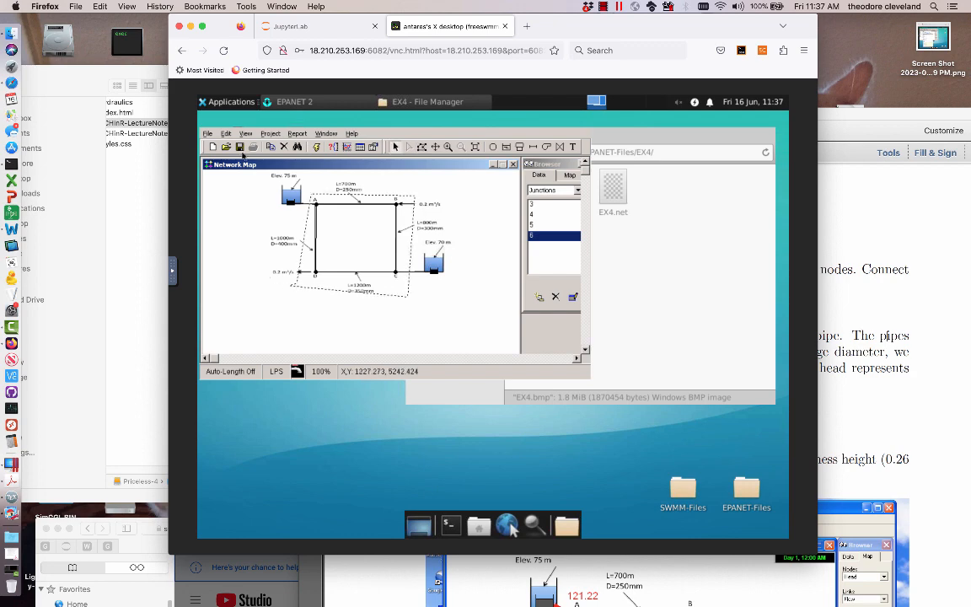
# Group-edit the outlined region so the elevation of all its junctions is replaced with 50, and clear the outline.
pyautogui.click(226, 133)
pyautogui.click(232, 204)
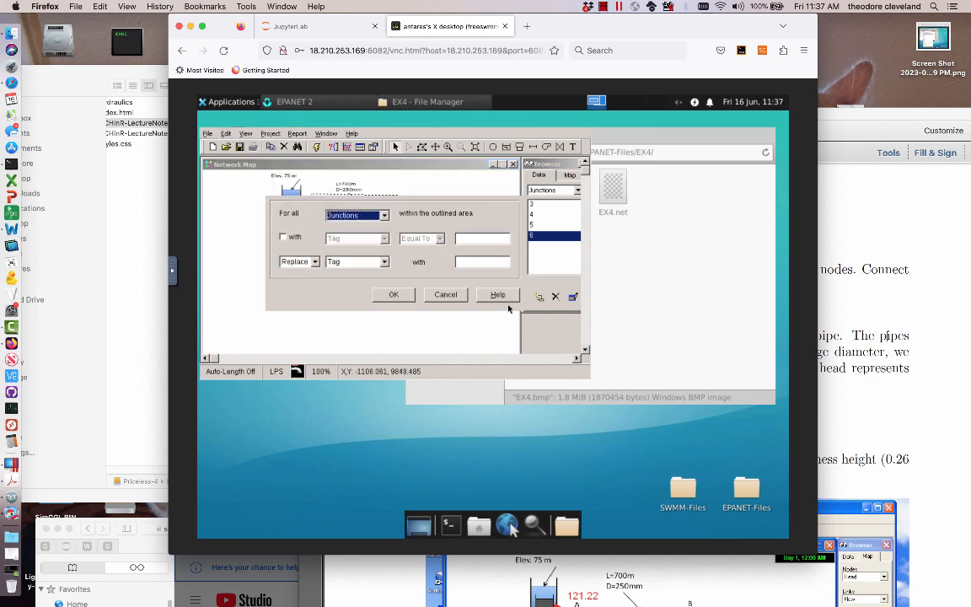
pyautogui.click(383, 262)
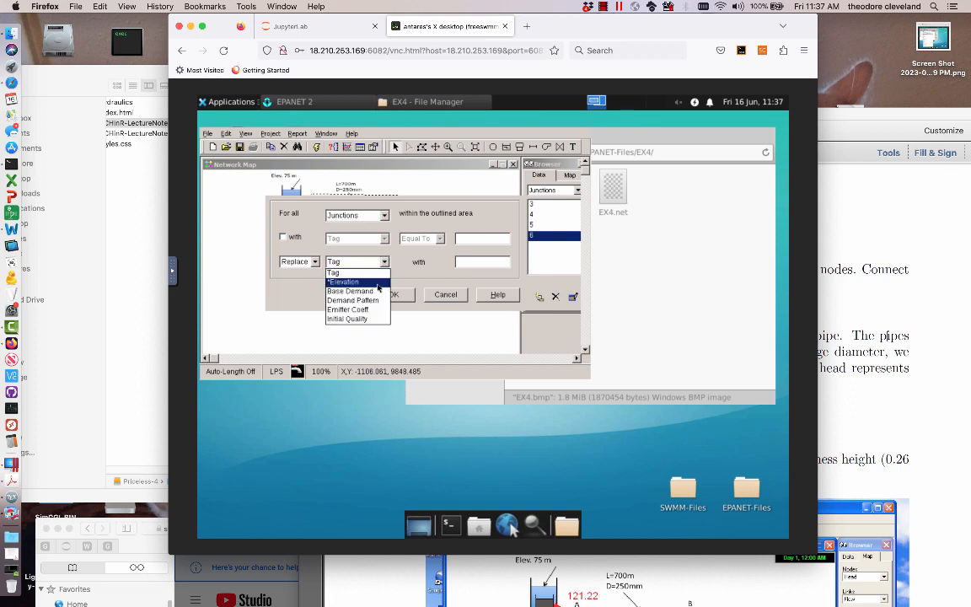
pyautogui.click(347, 276)
pyautogui.click(483, 260)
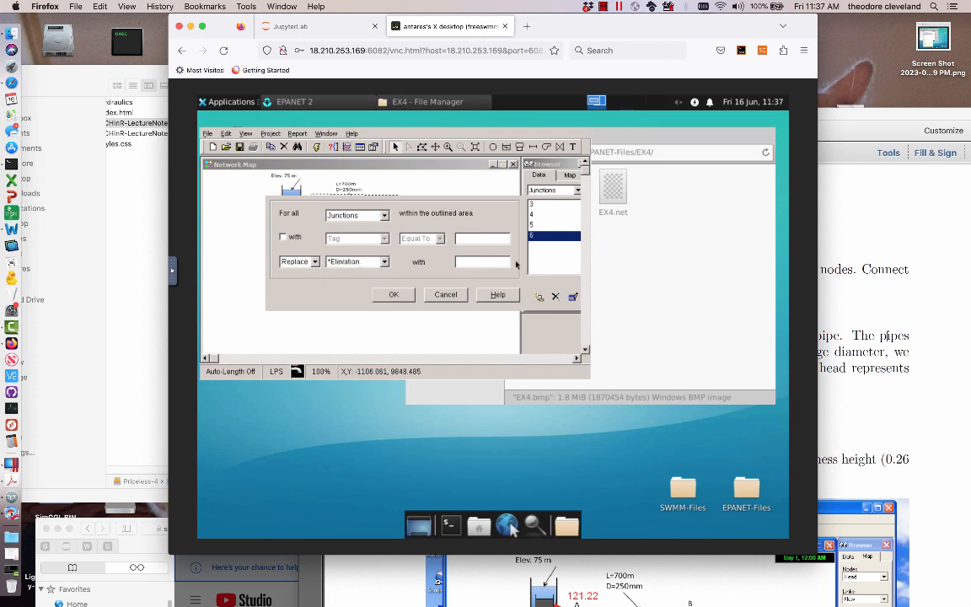
pyautogui.write('50')
pyautogui.click(399, 294)
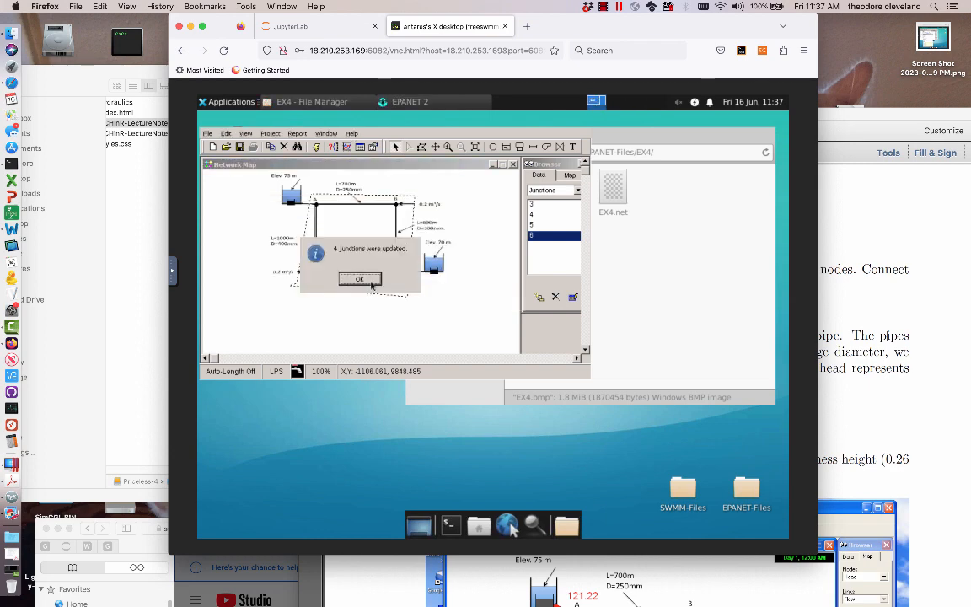
pyautogui.click(375, 280)
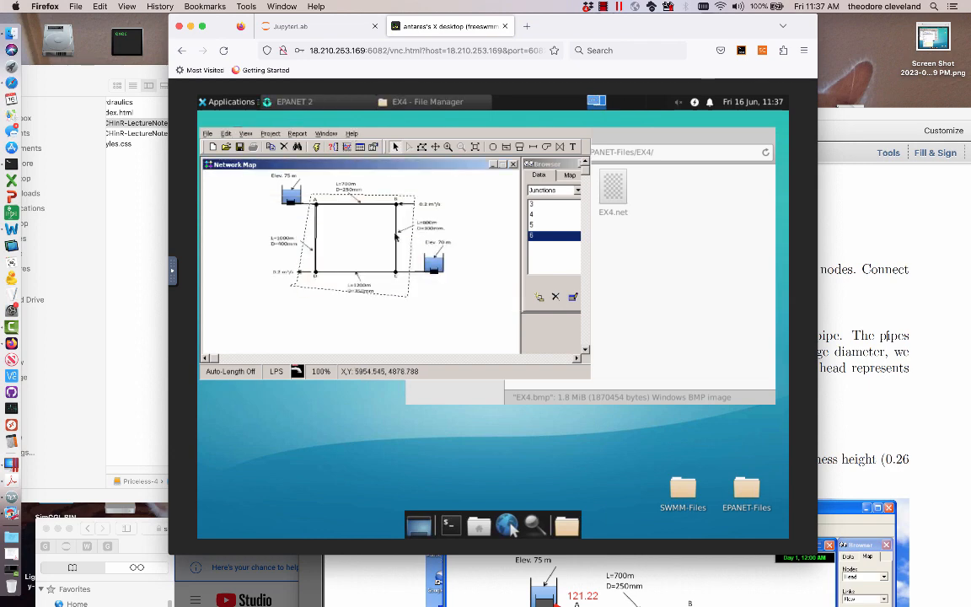
pyautogui.click(255, 237)
# Check the elevation and base demand of junction B, review the remaining instructions in junk.pdf, and return to EPANET.
pyautogui.doubleClick(397, 205)
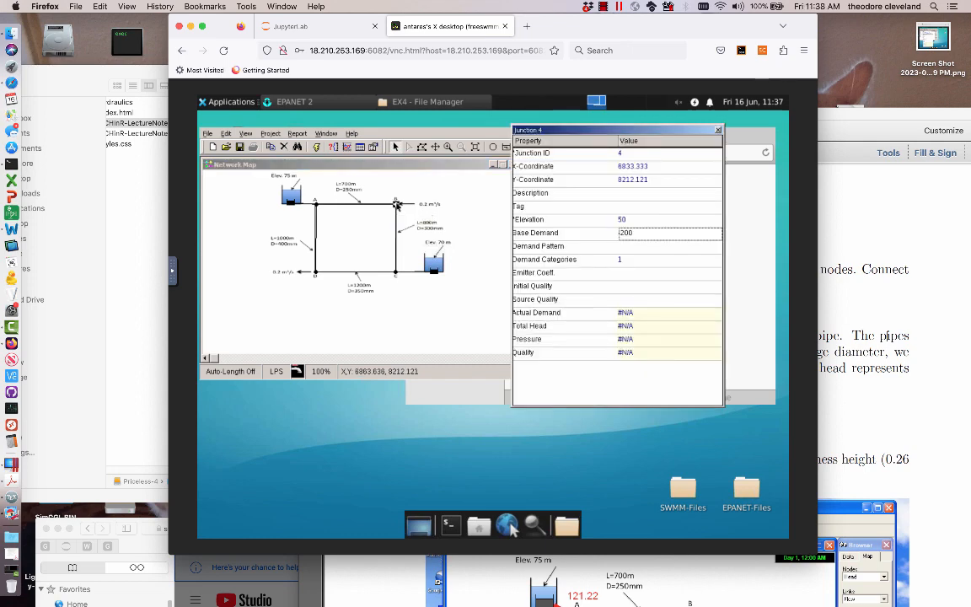
pyautogui.click(718, 129)
pyautogui.click(925, 350)
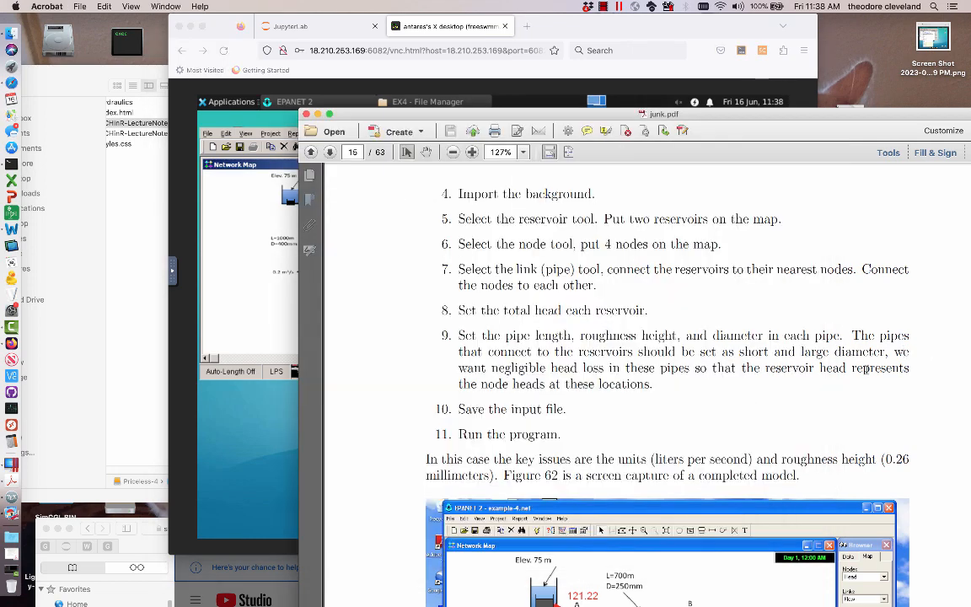
pyautogui.click(236, 283)
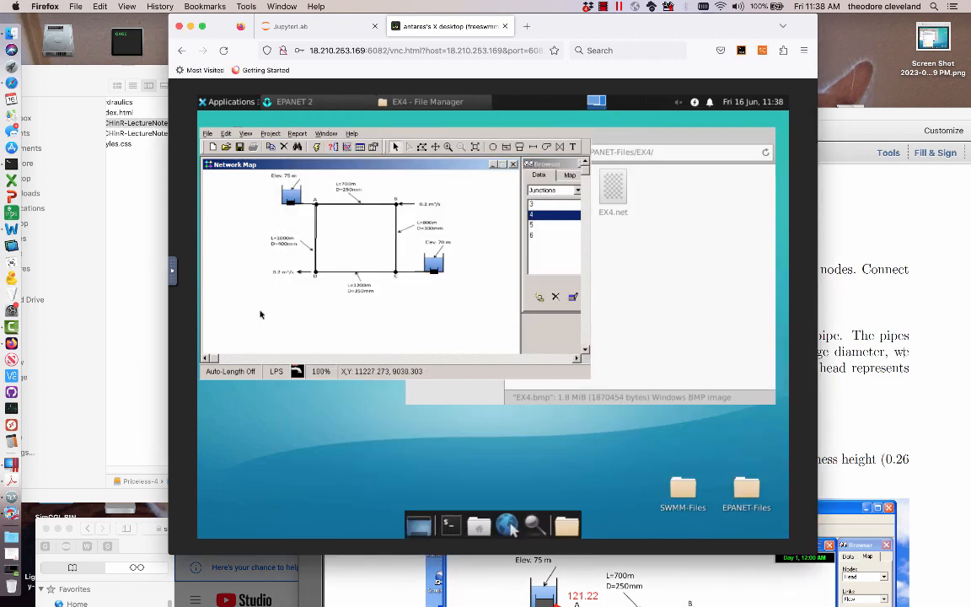
# Save the project as EX4-JB.net in the EX4 folder and run the analysis.
pyautogui.click(208, 134)
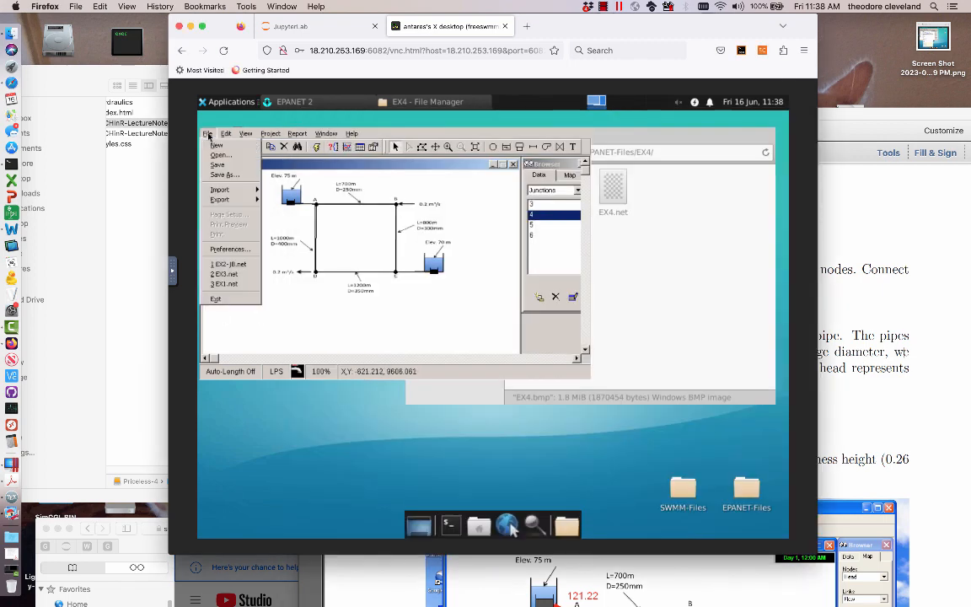
pyautogui.click(214, 176)
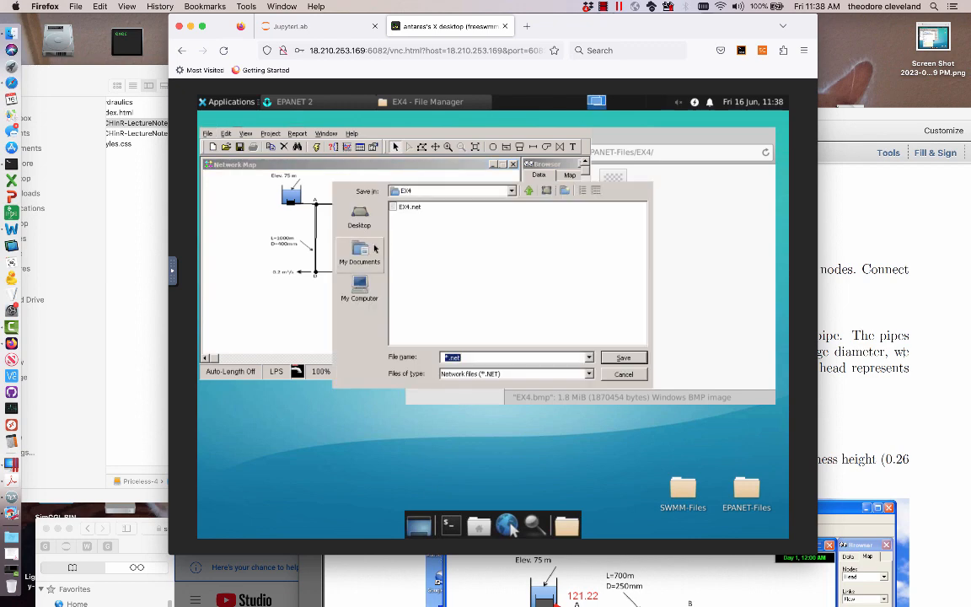
pyautogui.click(448, 358)
pyautogui.press('BackSpace')
pyautogui.write('EX4-JB')
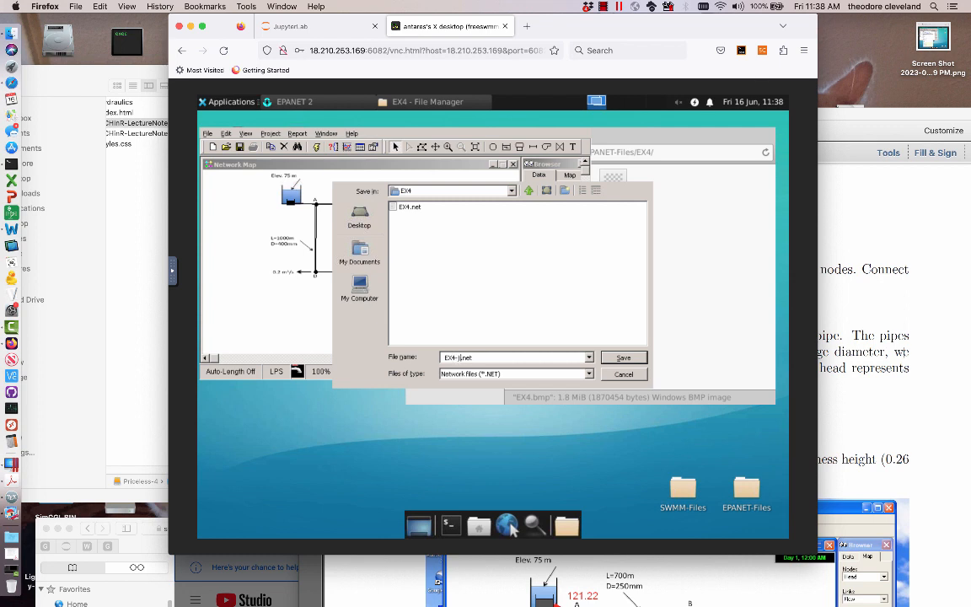
pyautogui.click(613, 359)
pyautogui.click(318, 149)
pyautogui.click(395, 266)
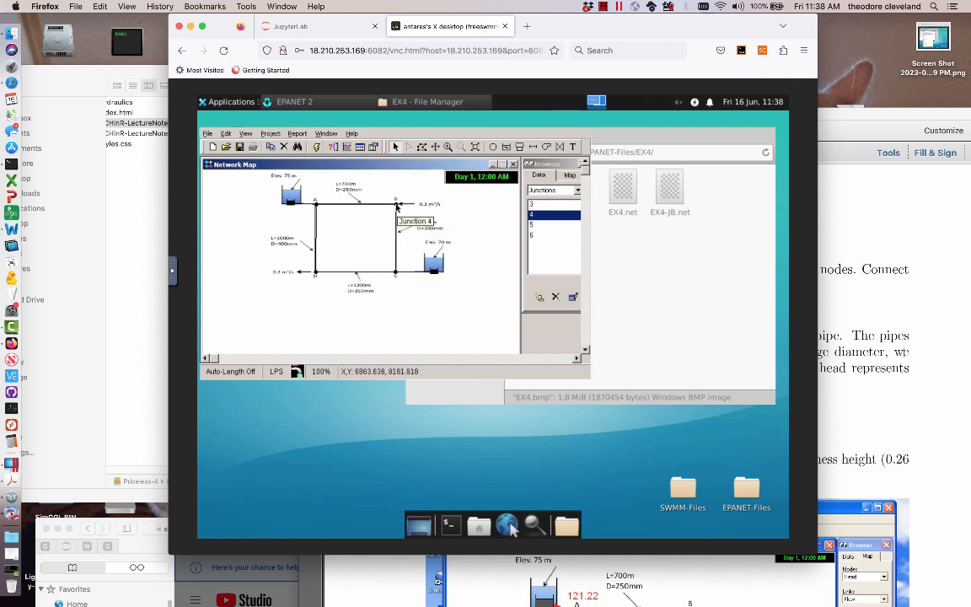
# Examine the screen capture of the completed model in junk.pdf and return to EPANET.
pyautogui.scroll(-1, 817, 524)
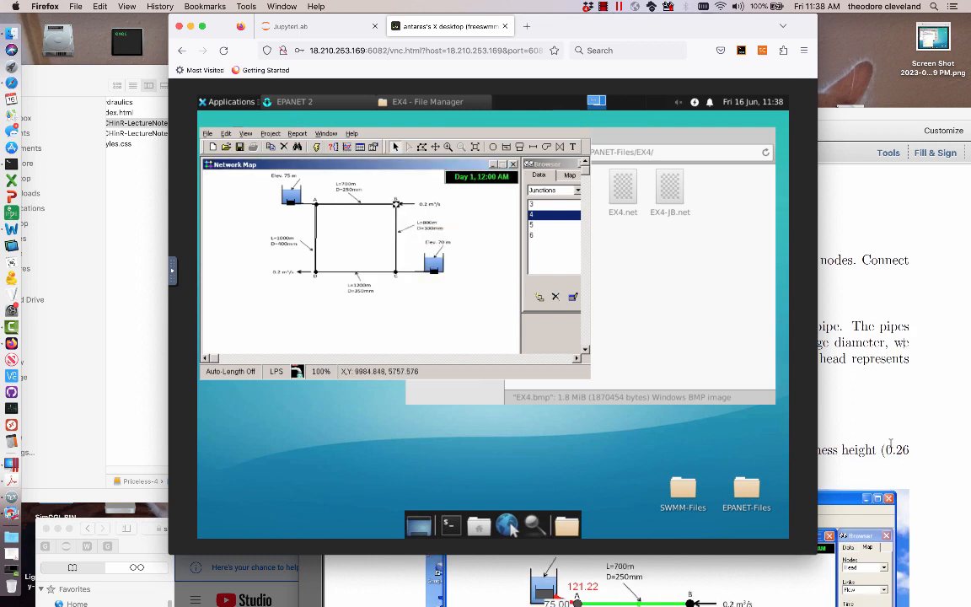
pyautogui.click(818, 524)
pyautogui.scroll(-3, 816, 374)
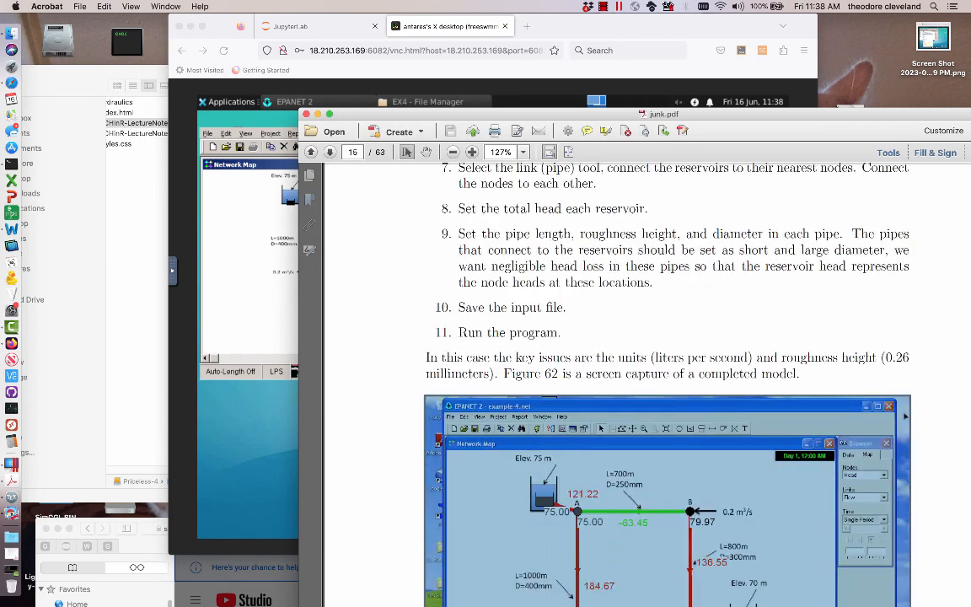
pyautogui.scroll(-1, 666, 380)
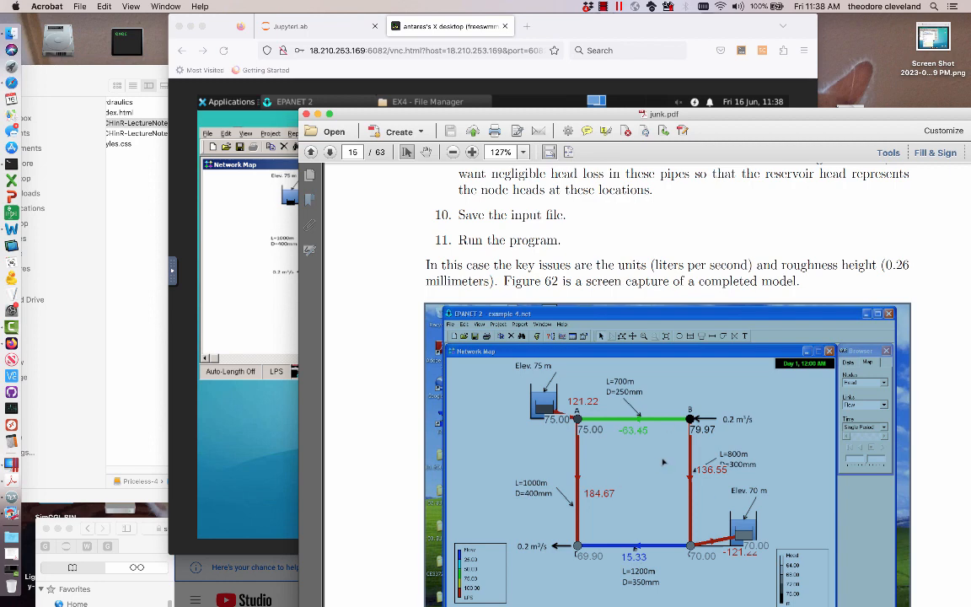
pyautogui.scroll(-3, 664, 462)
pyautogui.click(257, 318)
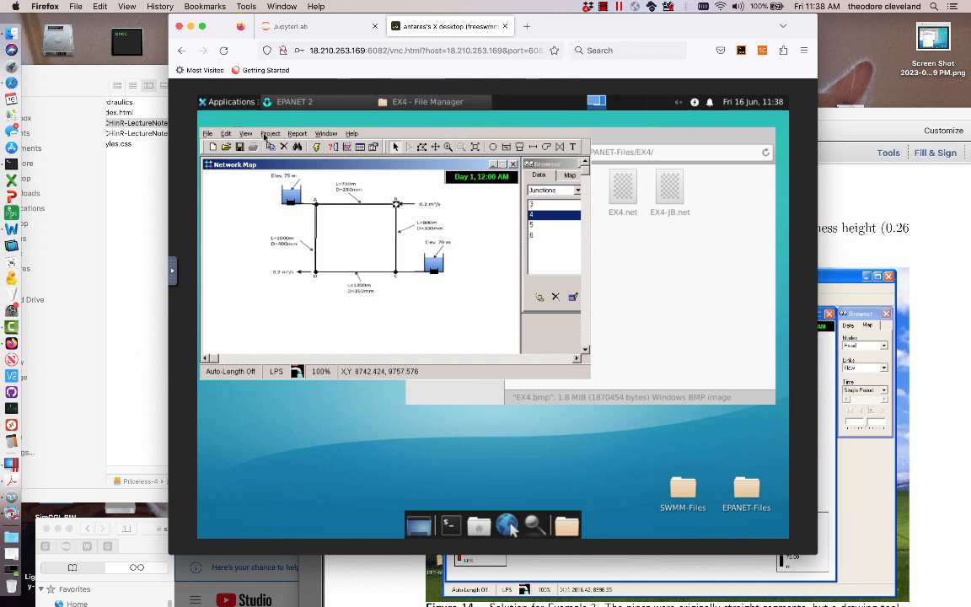
# Set the map to show Head for the nodes and Flow for the links.
pyautogui.click(570, 174)
pyautogui.click(577, 199)
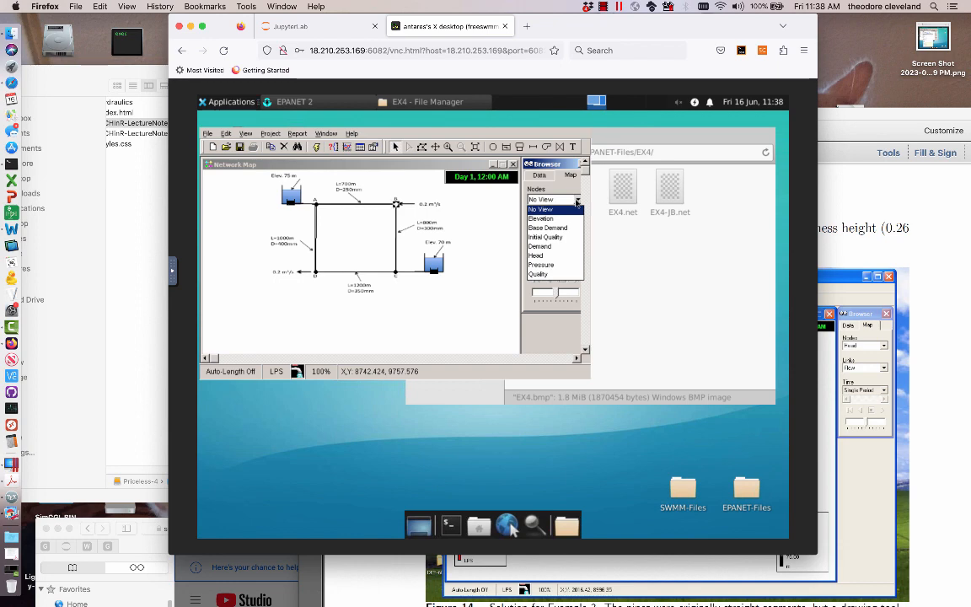
pyautogui.click(549, 256)
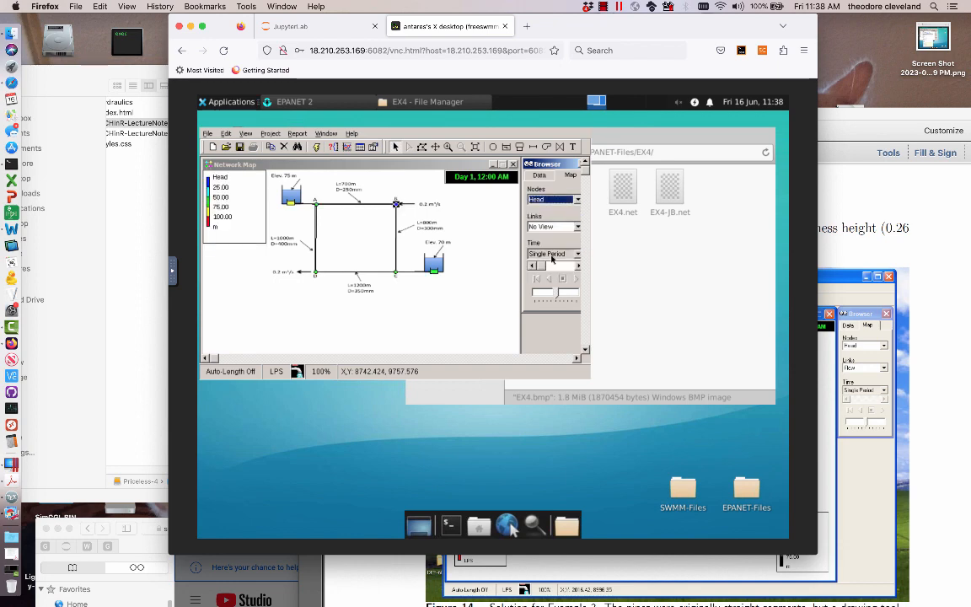
pyautogui.click(578, 228)
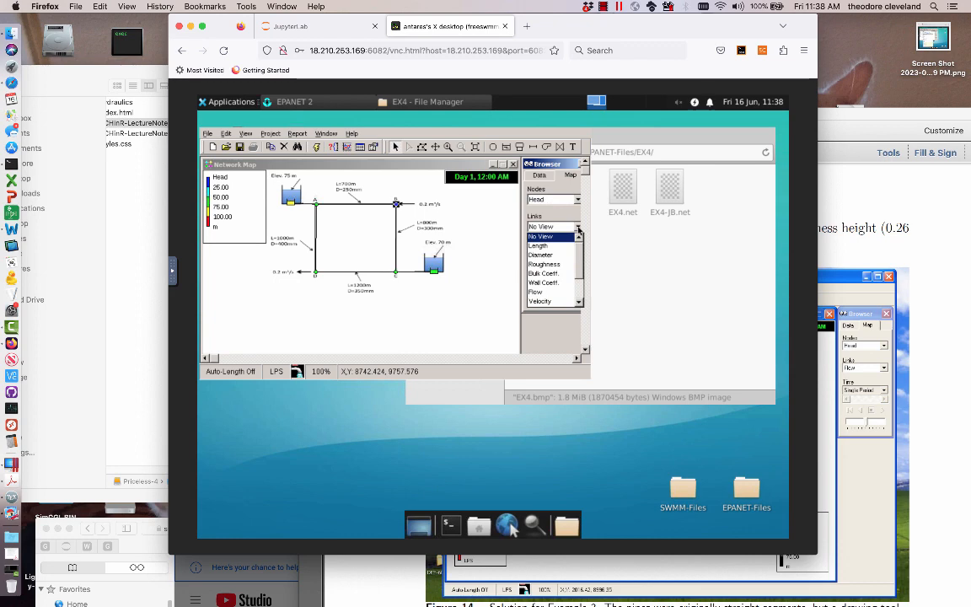
pyautogui.click(548, 292)
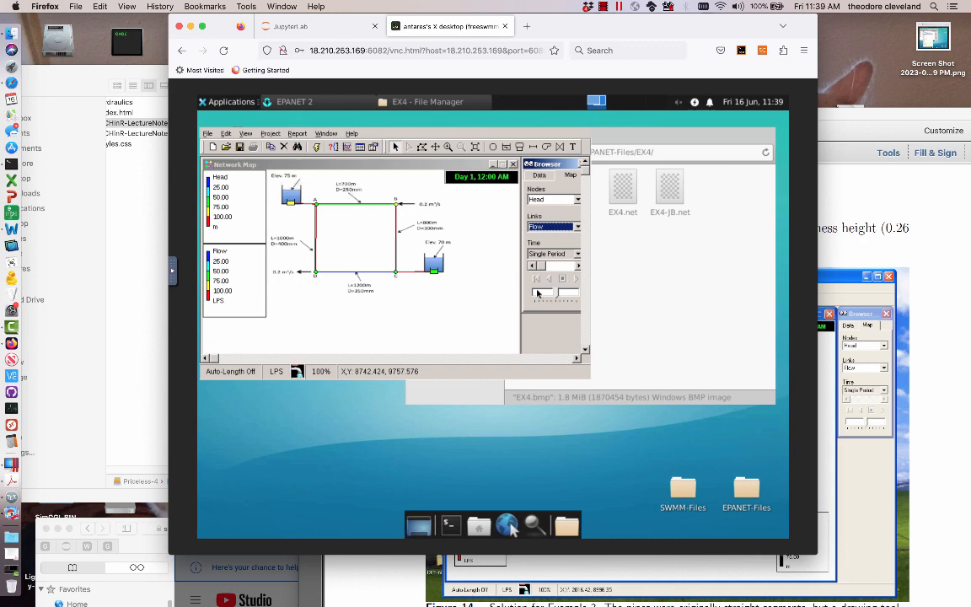
# In the map options' notation settings, enable Display Node Values and Display Link Values.
pyautogui.click(245, 133)
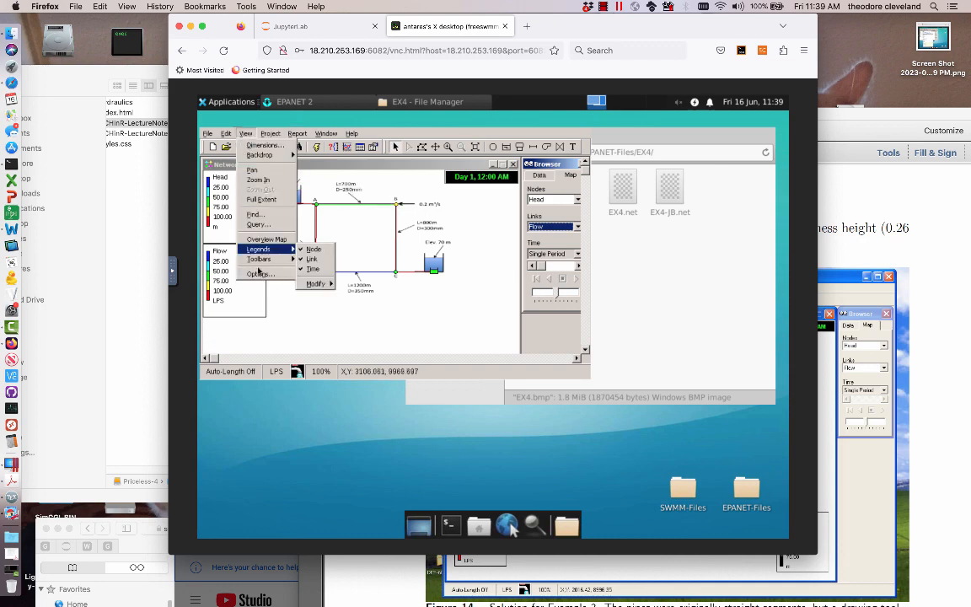
pyautogui.click(258, 272)
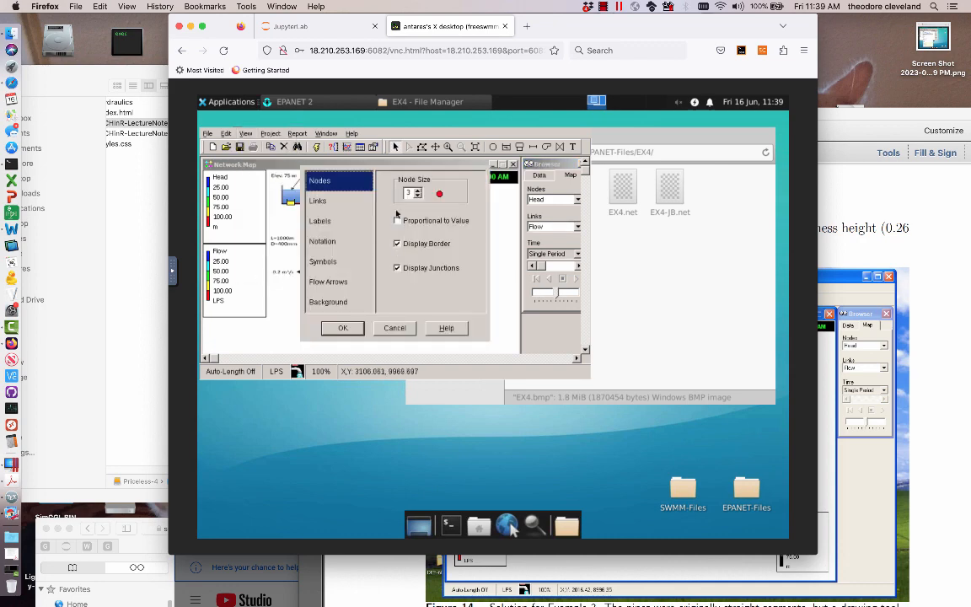
pyautogui.click(334, 242)
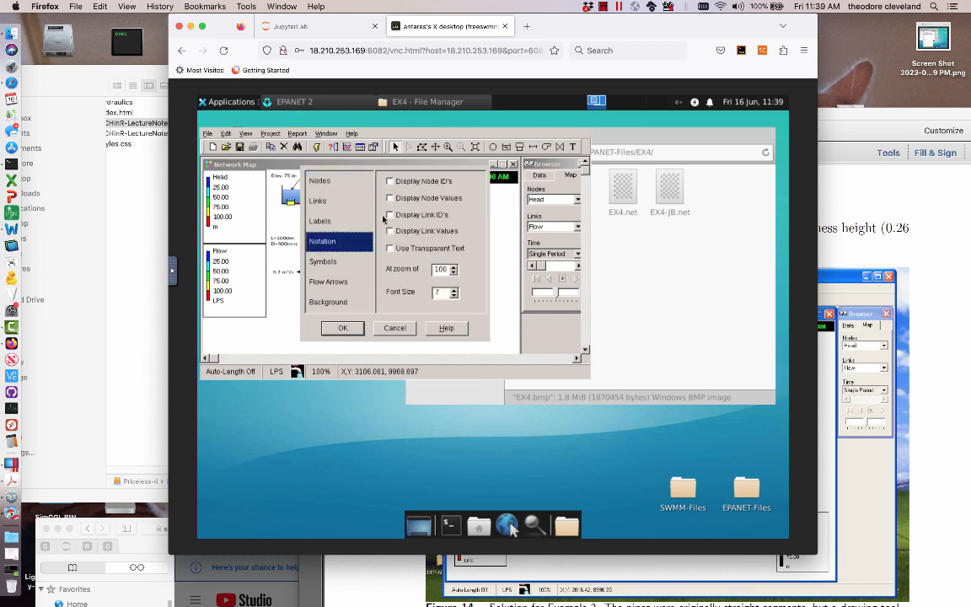
pyautogui.click(389, 199)
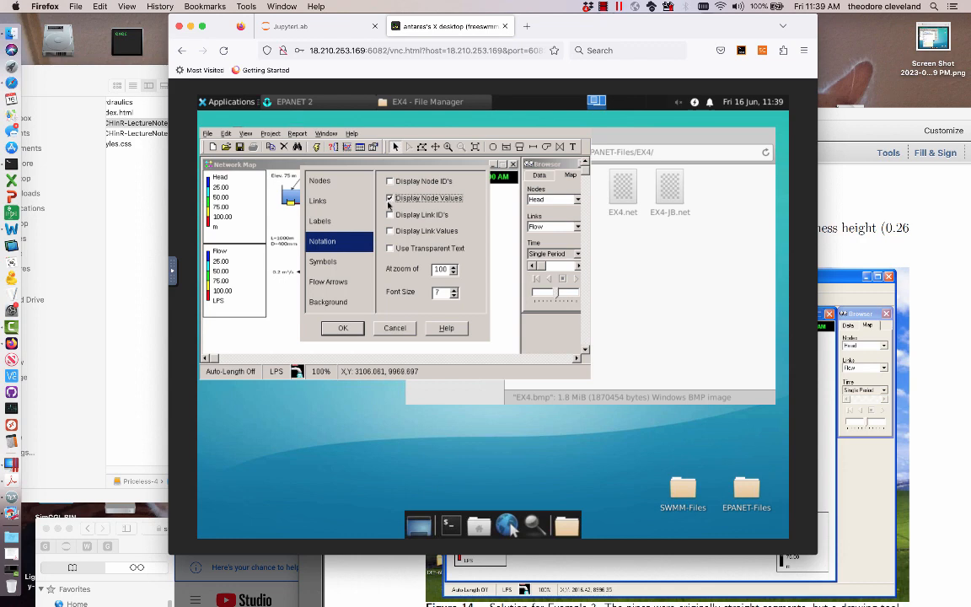
pyautogui.click(389, 231)
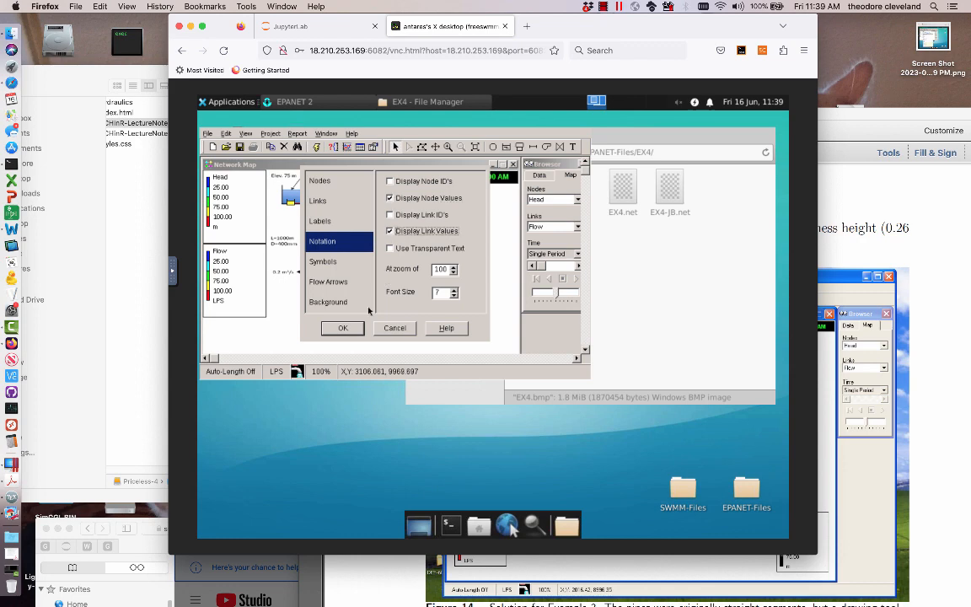
# Set the flow arrow style to Filled and apply the map options.
pyautogui.click(341, 285)
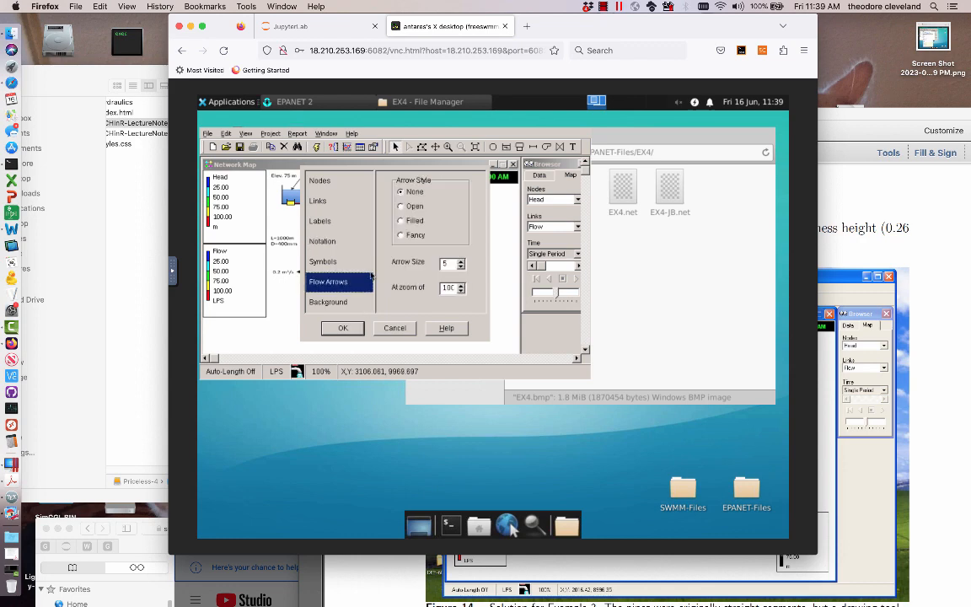
pyautogui.click(402, 220)
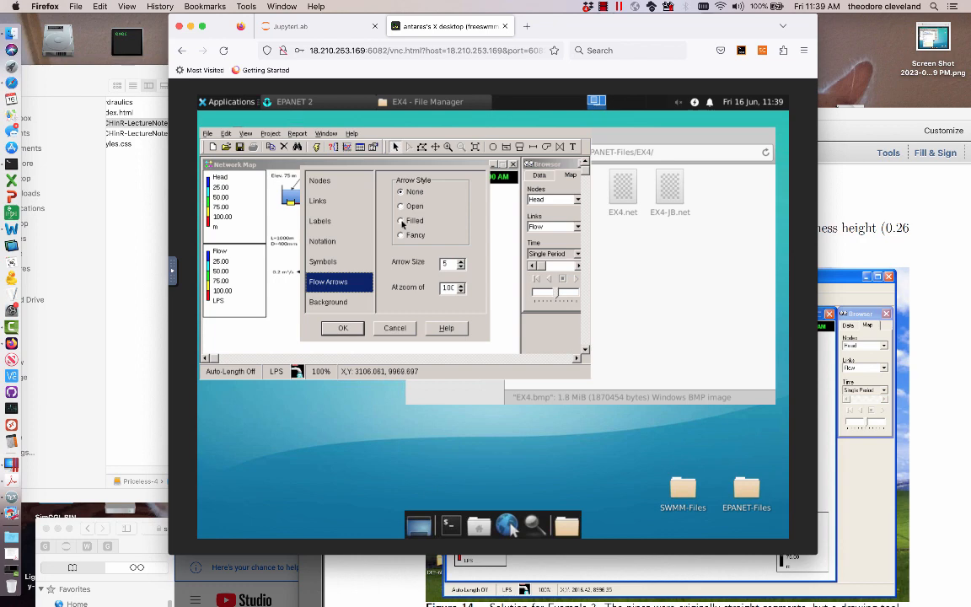
pyautogui.click(343, 328)
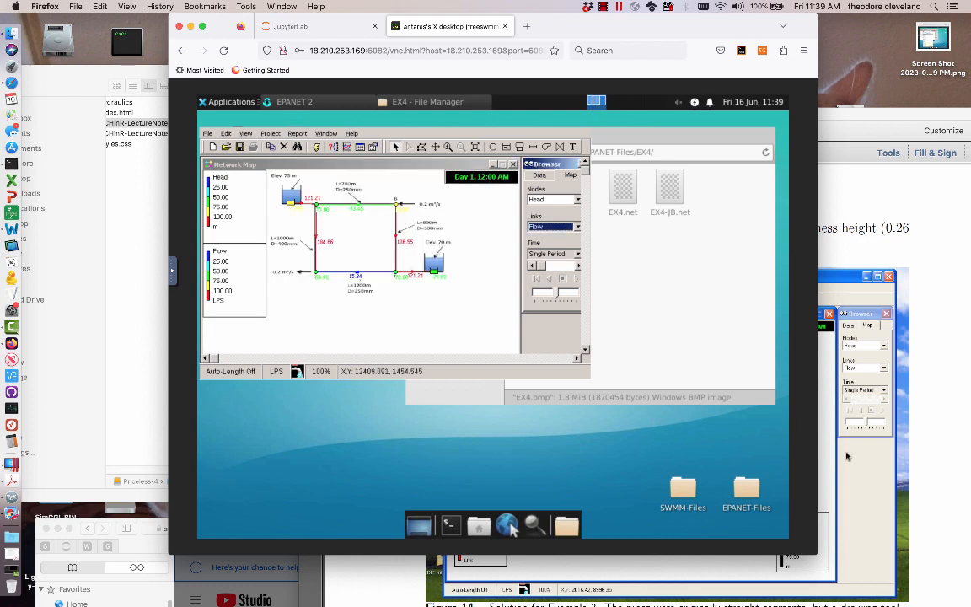
# Place junk.pdf beside the EPANET map to compare the heads and flows with its solution figure, and return to EPANET.
pyautogui.click(889, 459)
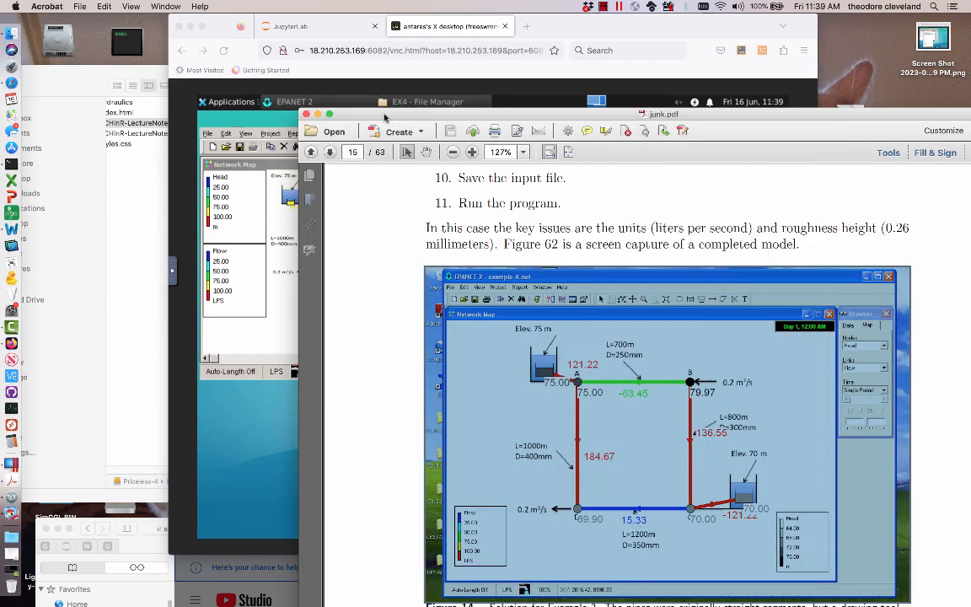
pyautogui.moveTo(386, 118); pyautogui.dragTo(540, 27)
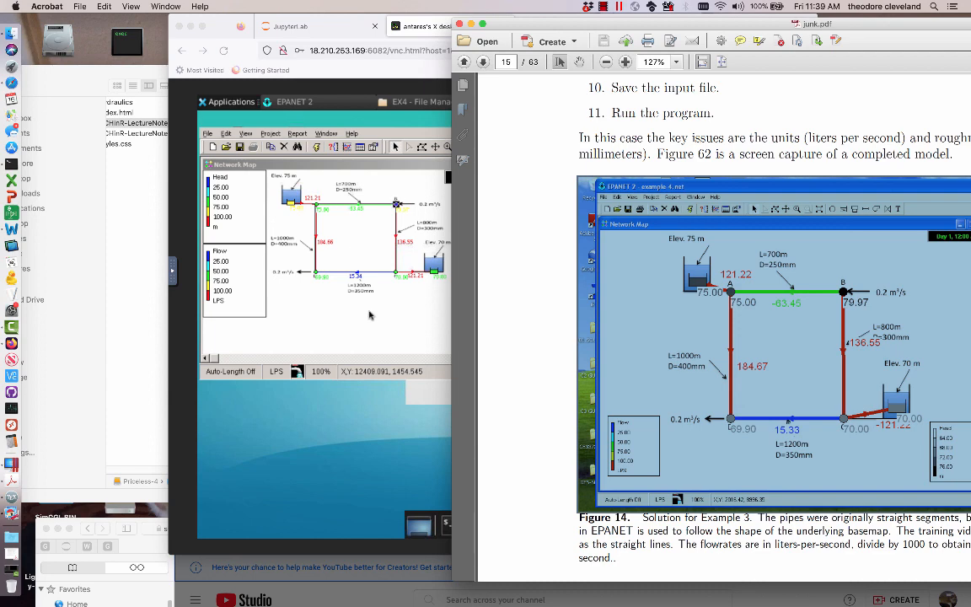
pyautogui.click(368, 316)
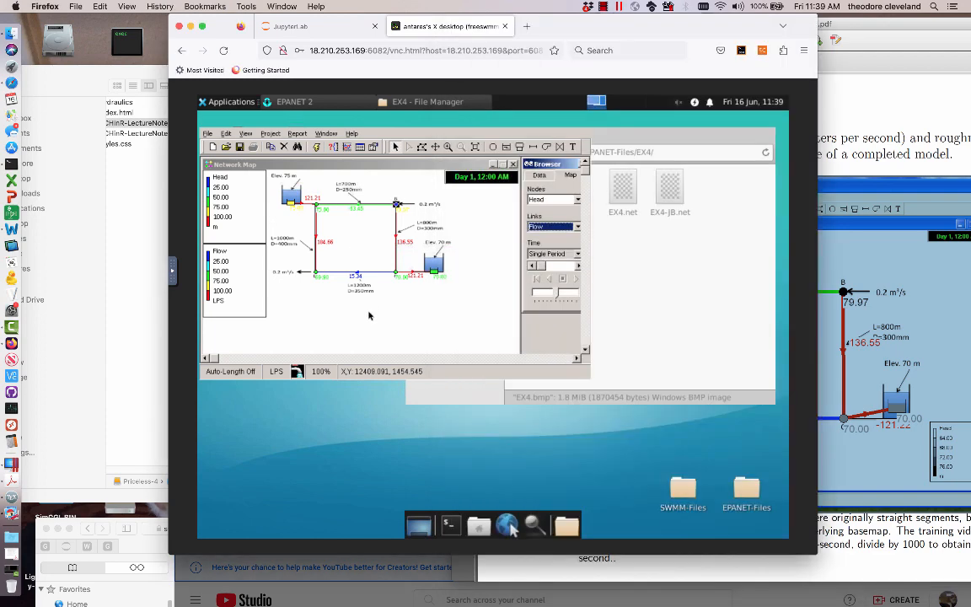
# Export the network as the input file EX4-JB.inp in the EX4 folder.
pyautogui.click(208, 134)
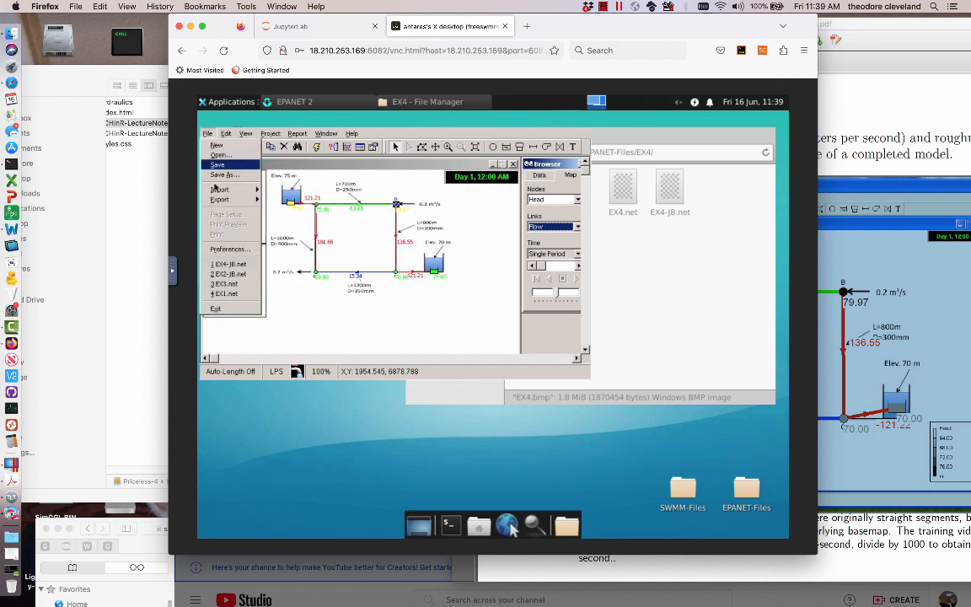
pyautogui.moveTo(218, 201)
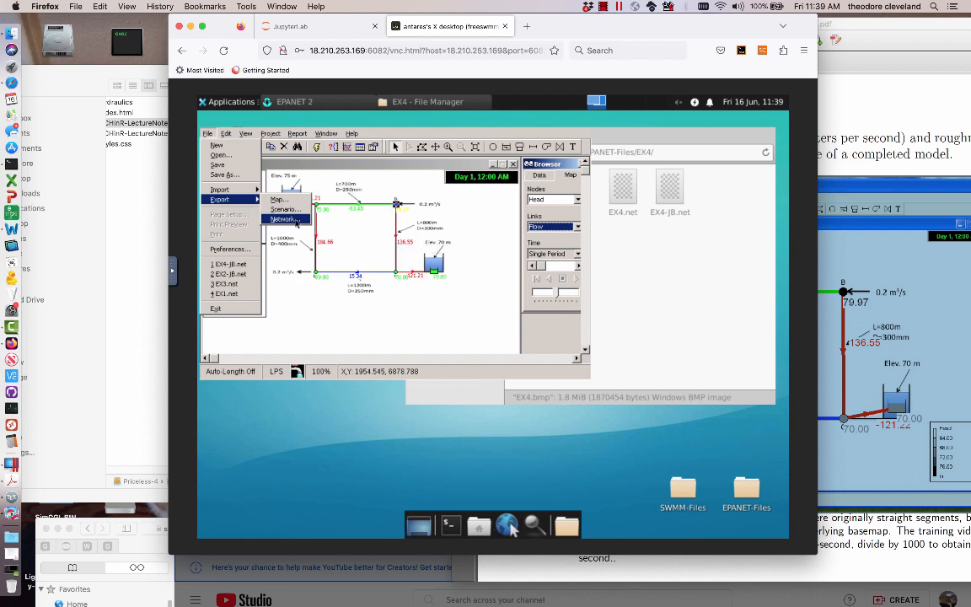
pyautogui.click(285, 219)
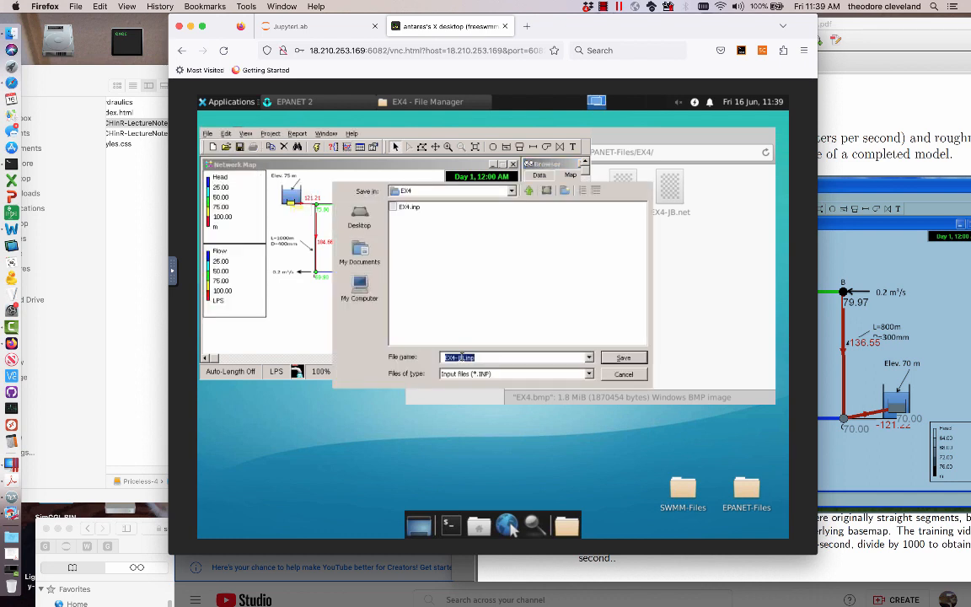
pyautogui.click(461, 357)
pyautogui.click(622, 360)
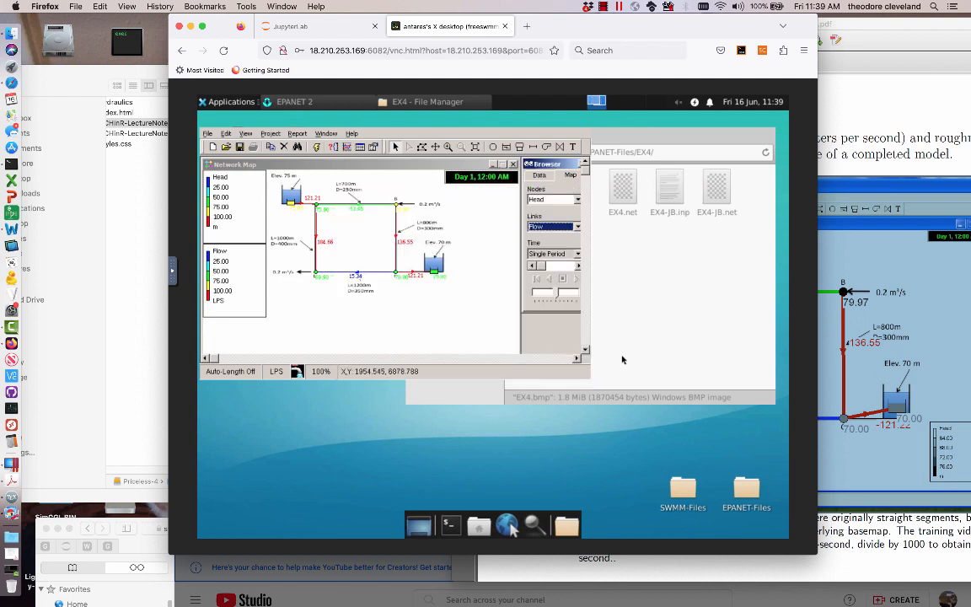
# Open the exported EX4-JB.inp from the EX4 folder in the text editor and reposition its window to read the contents.
pyautogui.click(615, 285)
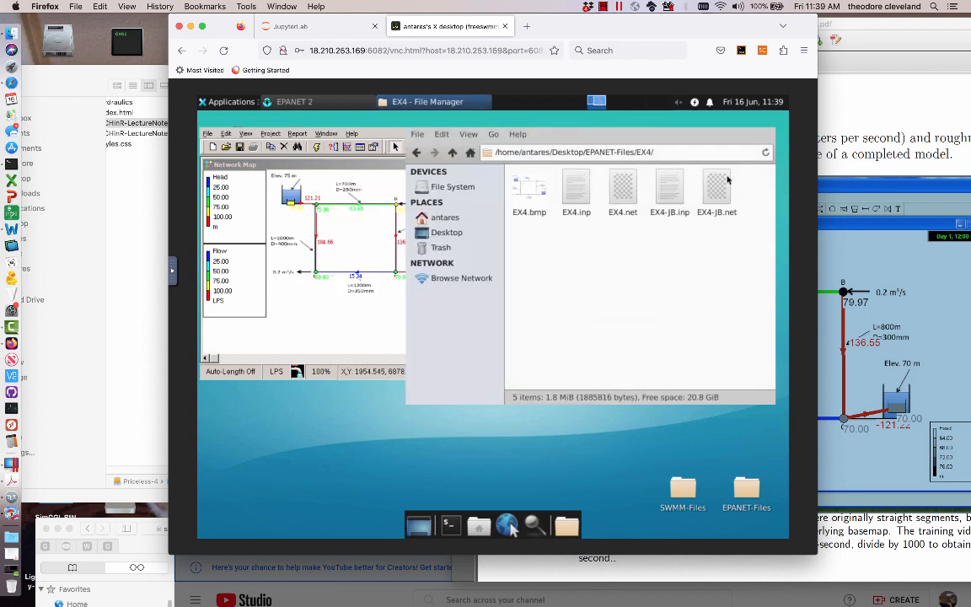
pyautogui.click(672, 188)
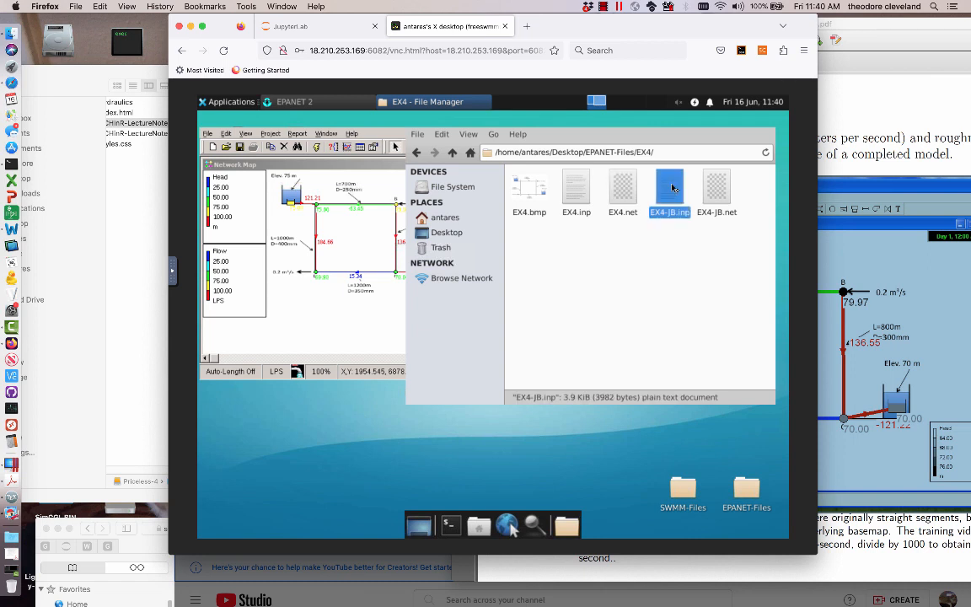
pyautogui.doubleClick(671, 188)
pyautogui.scroll(-8, 460, 321)
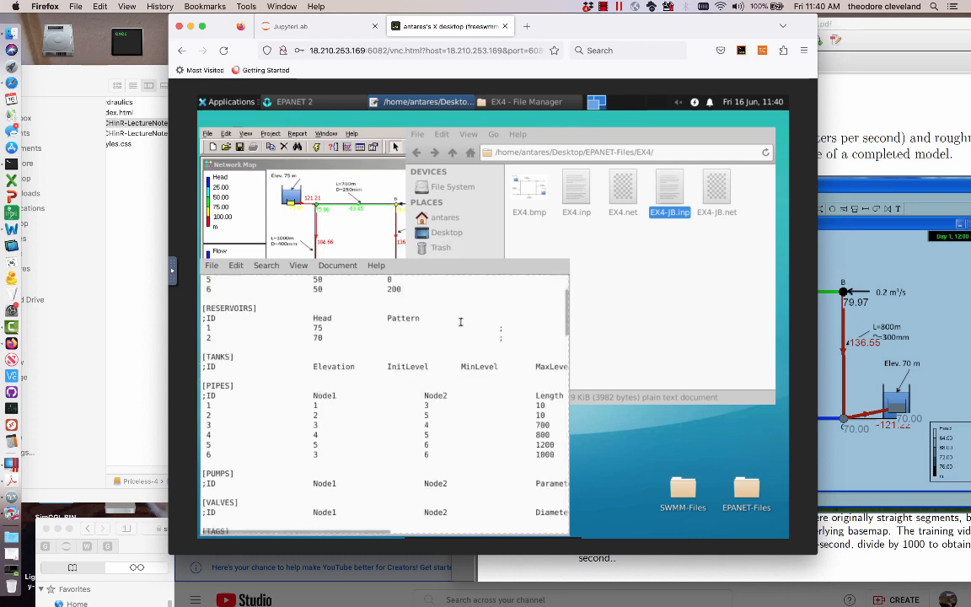
pyautogui.moveTo(462, 192); pyautogui.dragTo(536, 172)
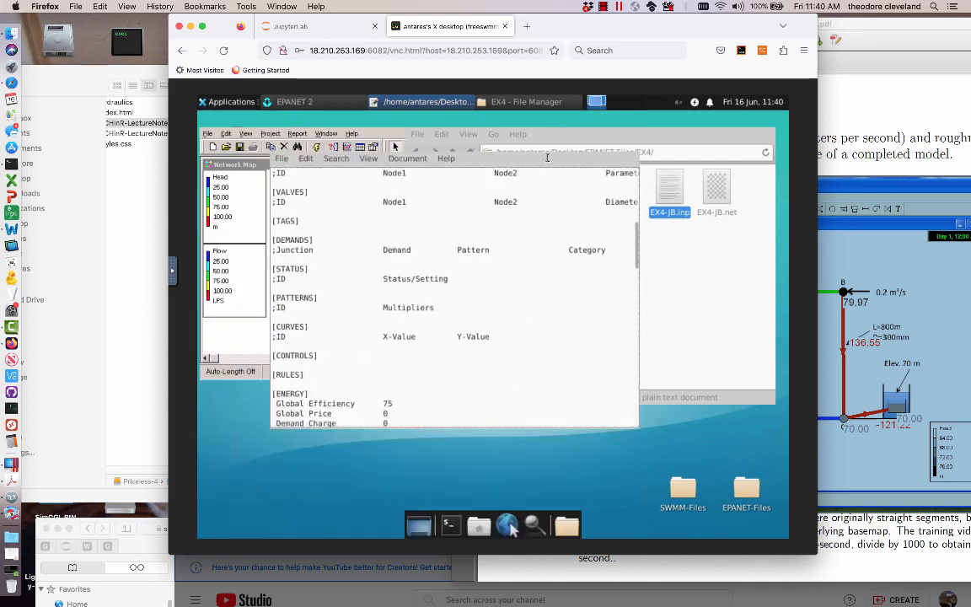
# Examine the remaining sections of EX4-JB.inp down to the REPORT settings and close the text editor.
pyautogui.scroll(-8, 519, 292)
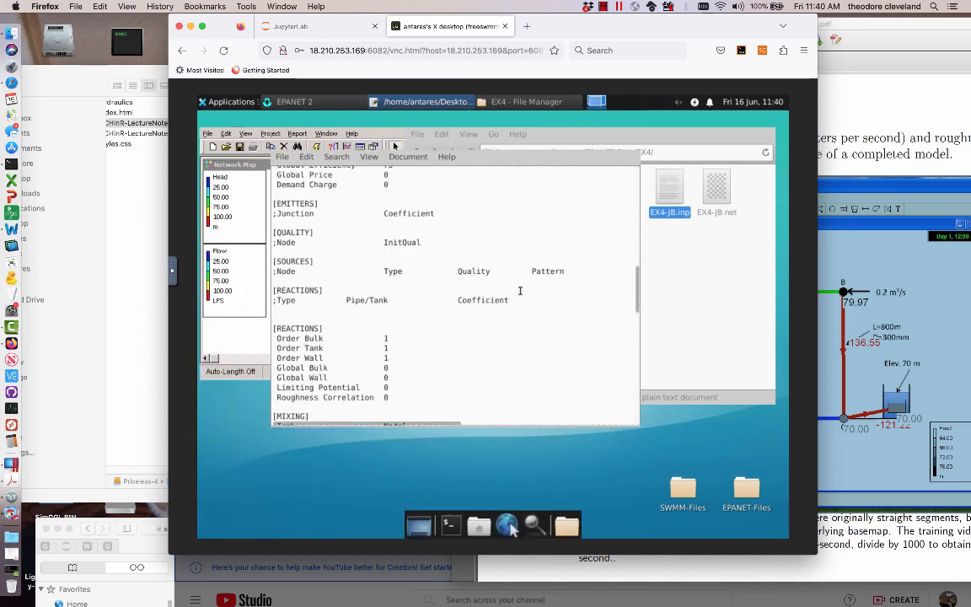
pyautogui.scroll(-3, 520, 291)
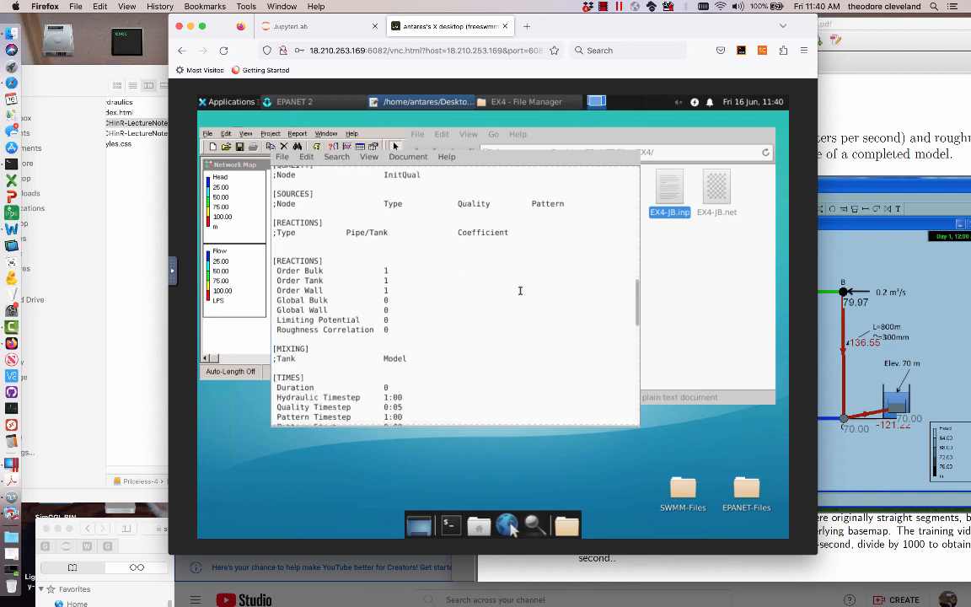
pyautogui.scroll(-3, 521, 291)
pyautogui.scroll(-3, 520, 291)
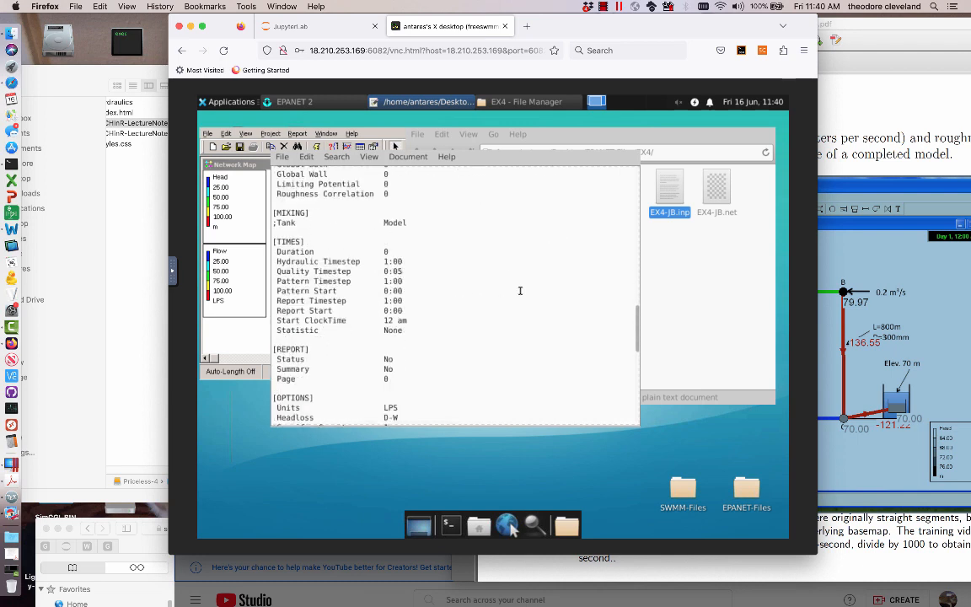
pyautogui.scroll(-1, 520, 291)
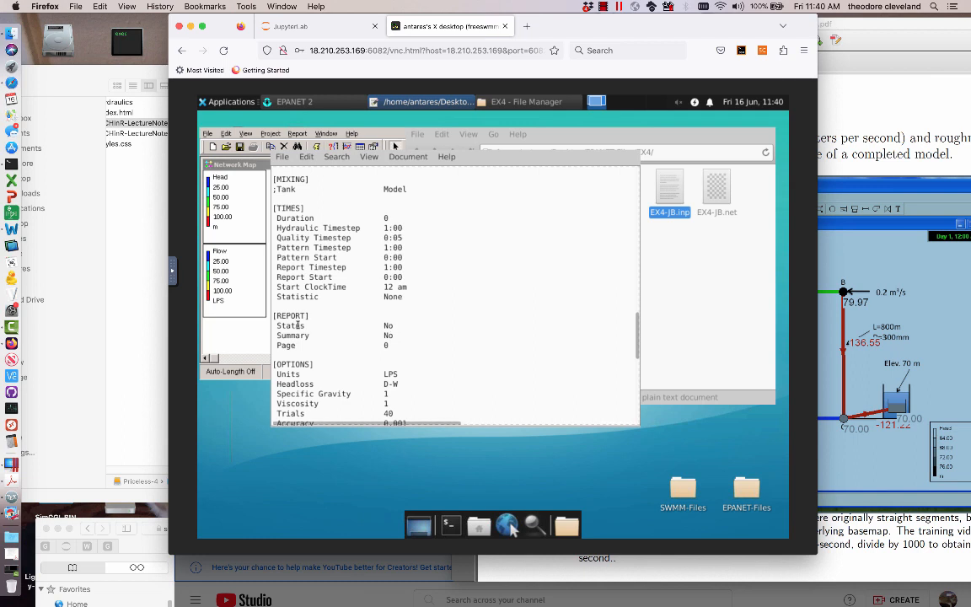
pyautogui.moveTo(295, 325); pyautogui.dragTo(411, 341)
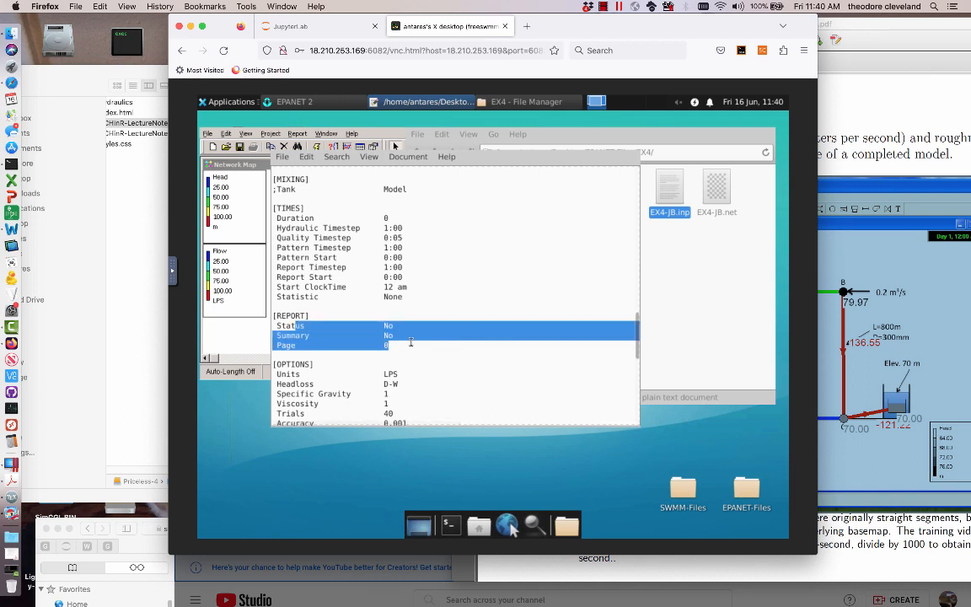
pyautogui.click(283, 160)
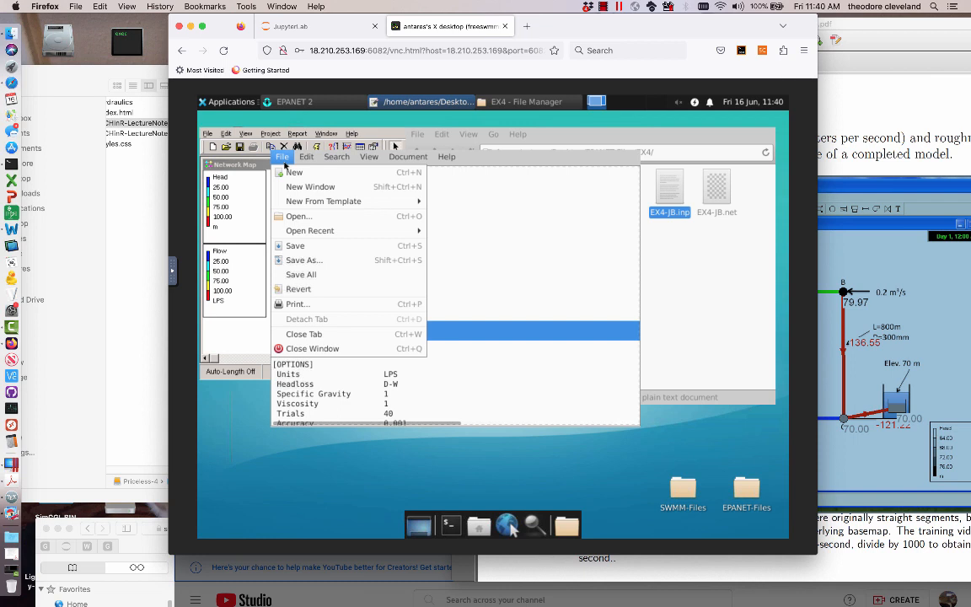
pyautogui.click(290, 349)
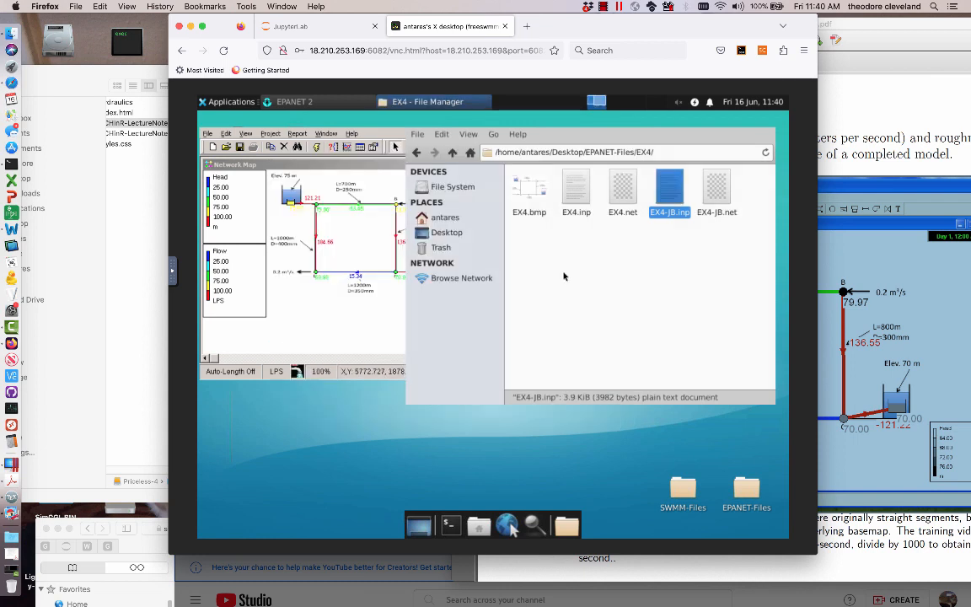
# Return to the EPANET window and exit the program.
pyautogui.click(289, 283)
pyautogui.click(206, 135)
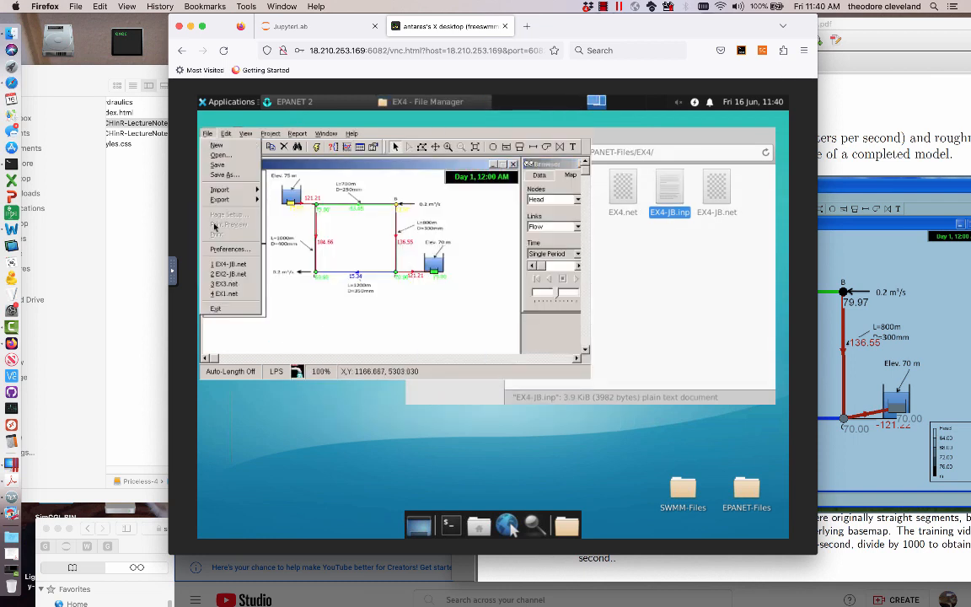
pyautogui.click(217, 308)
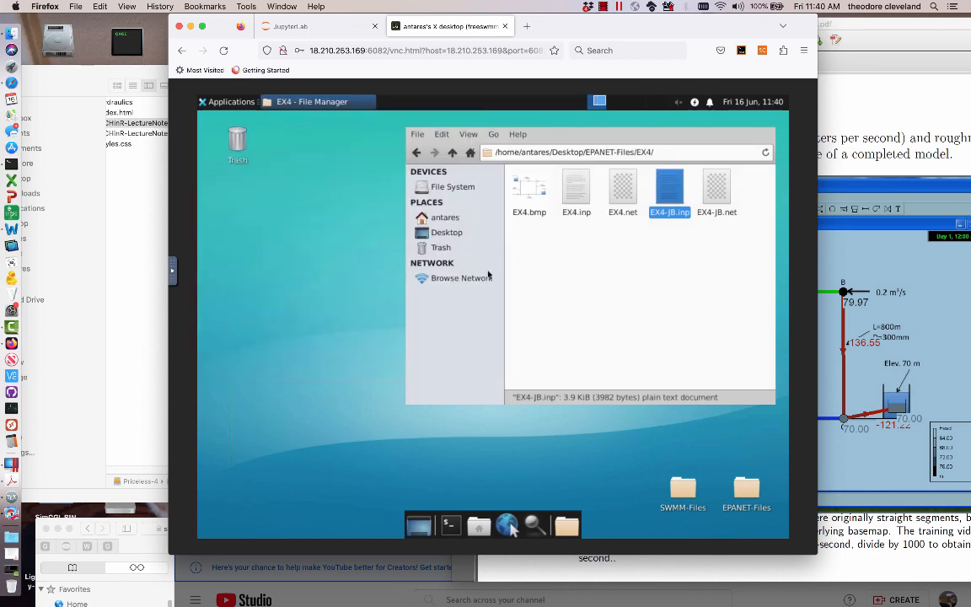
# Close the EX4 file manager window and disconnect the noVNC remote desktop session.
pyautogui.click(648, 257)
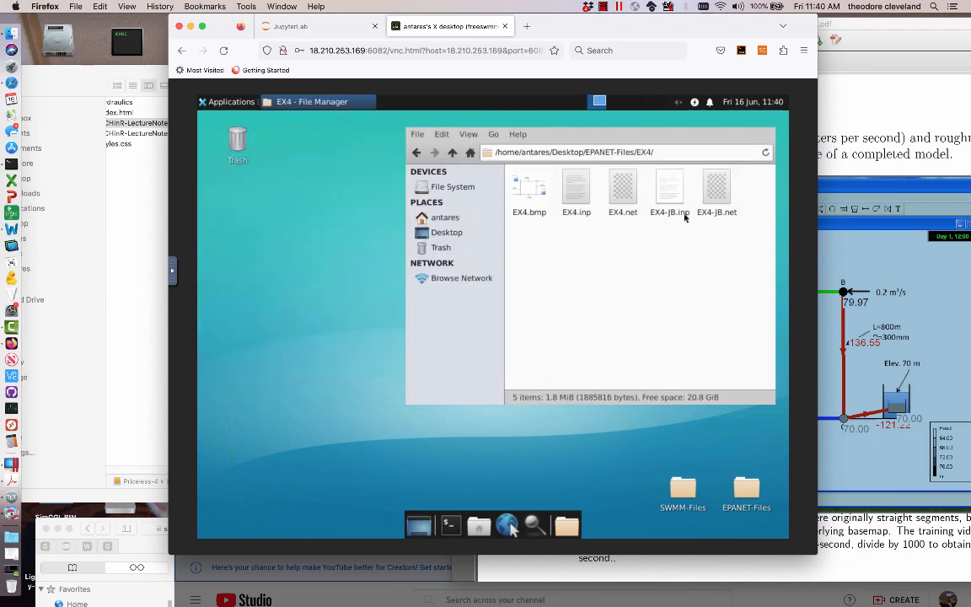
pyautogui.click(420, 136)
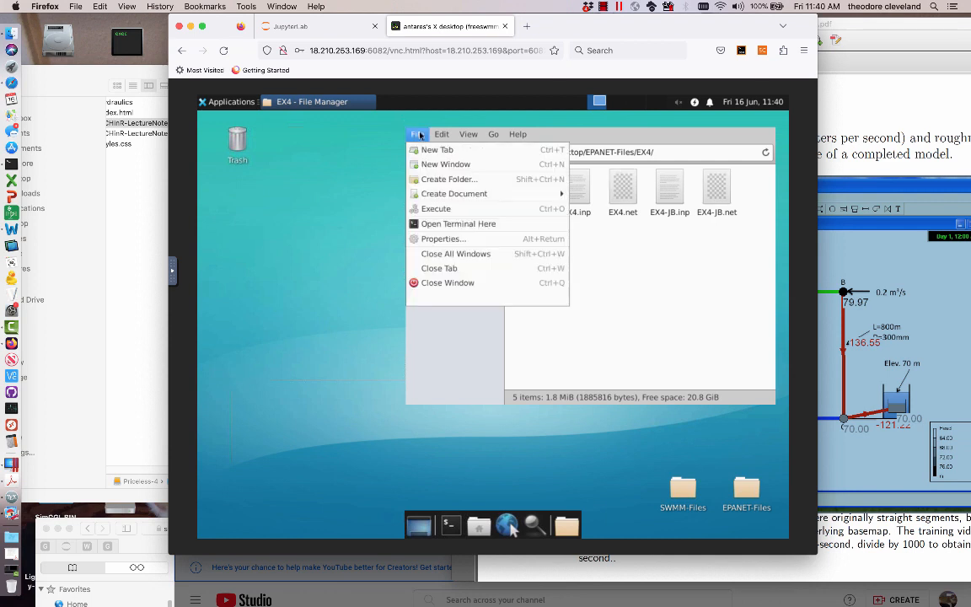
pyautogui.click(439, 282)
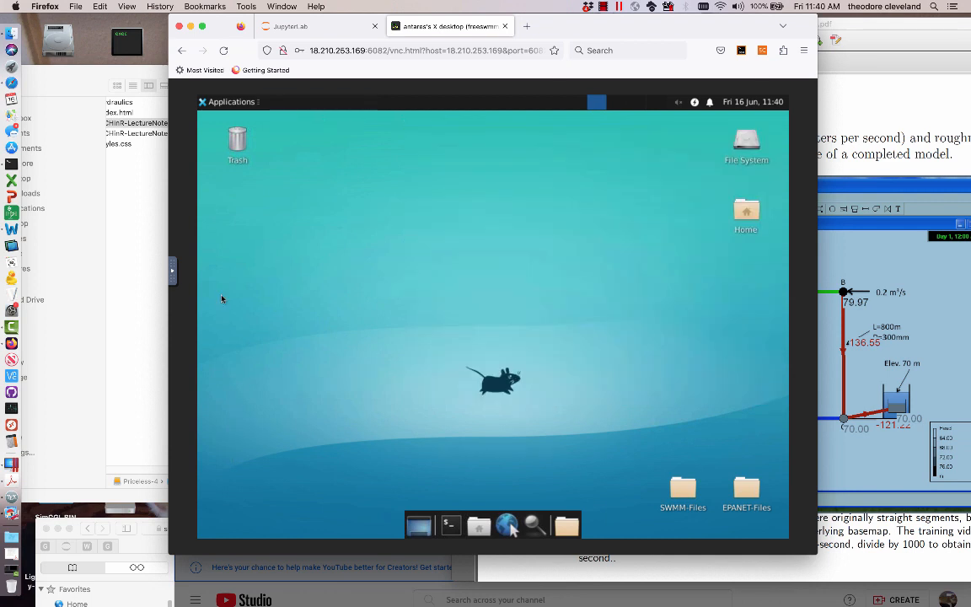
pyautogui.click(173, 273)
pyautogui.click(184, 381)
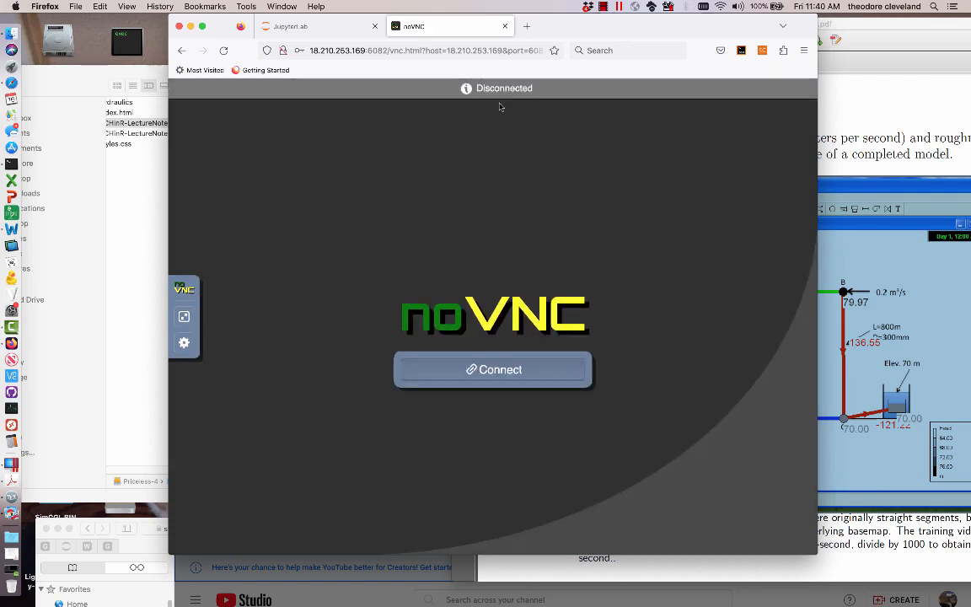